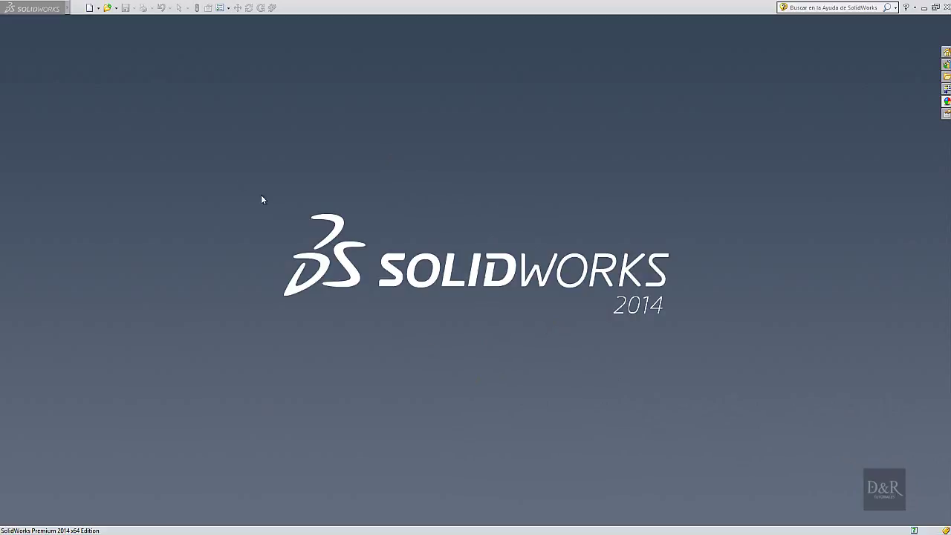
- Create a new Pieza part and begin Croquis1 on the Planta plane
click(90, 8)
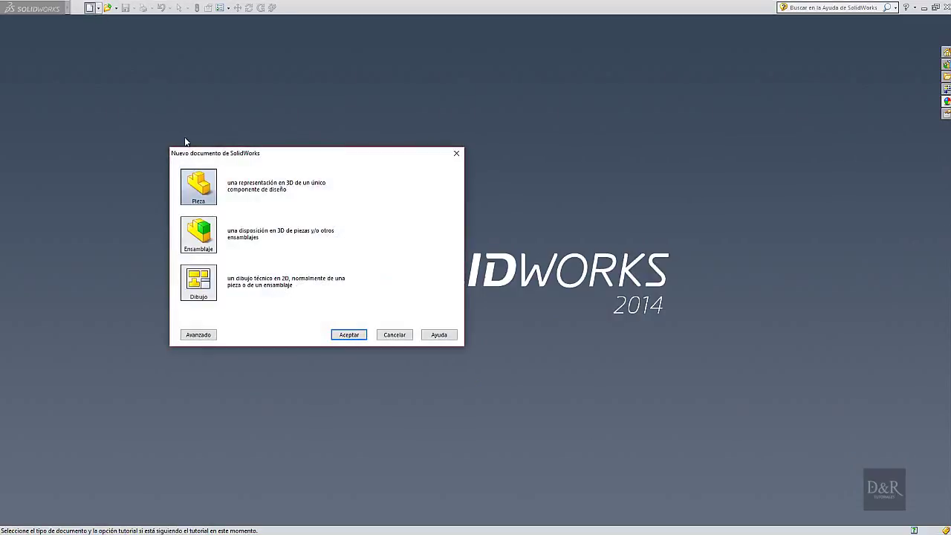
click(347, 335)
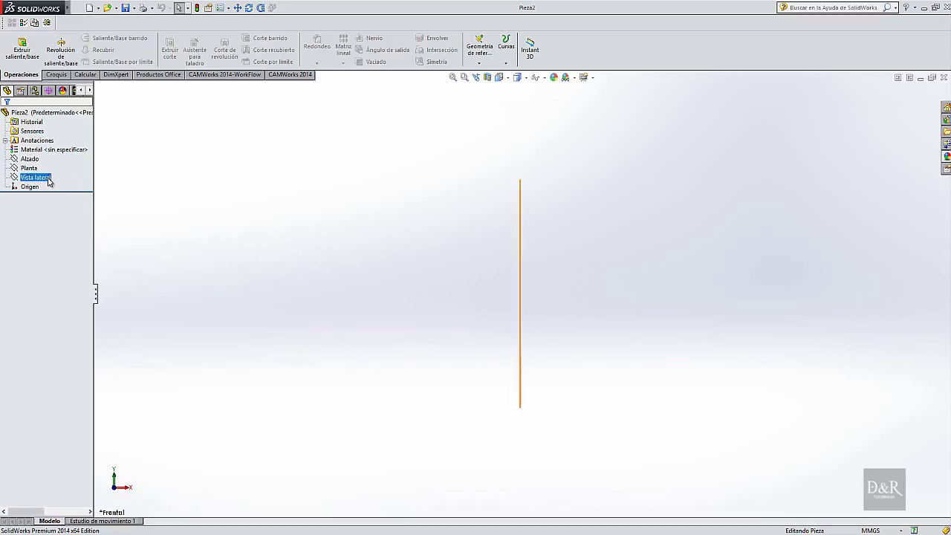
click(28, 159)
click(27, 168)
click(32, 177)
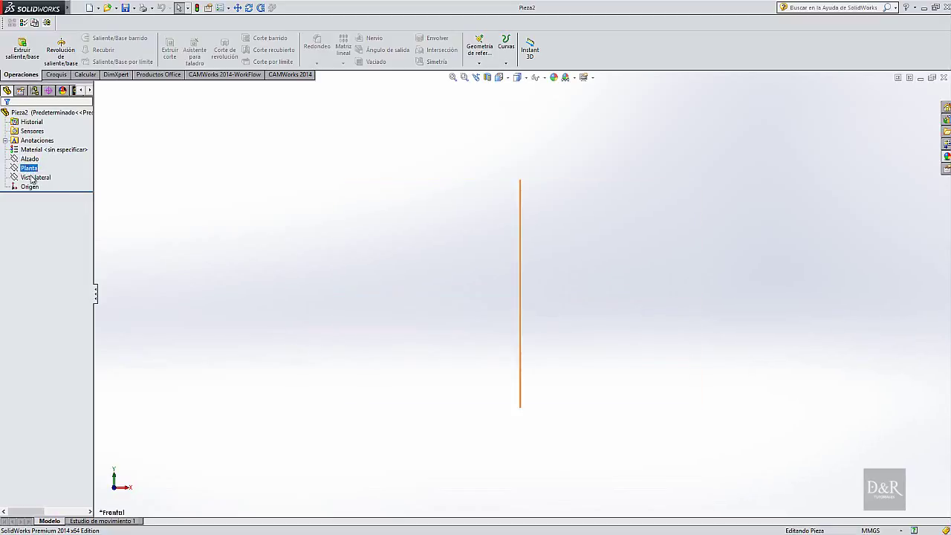
click(27, 169)
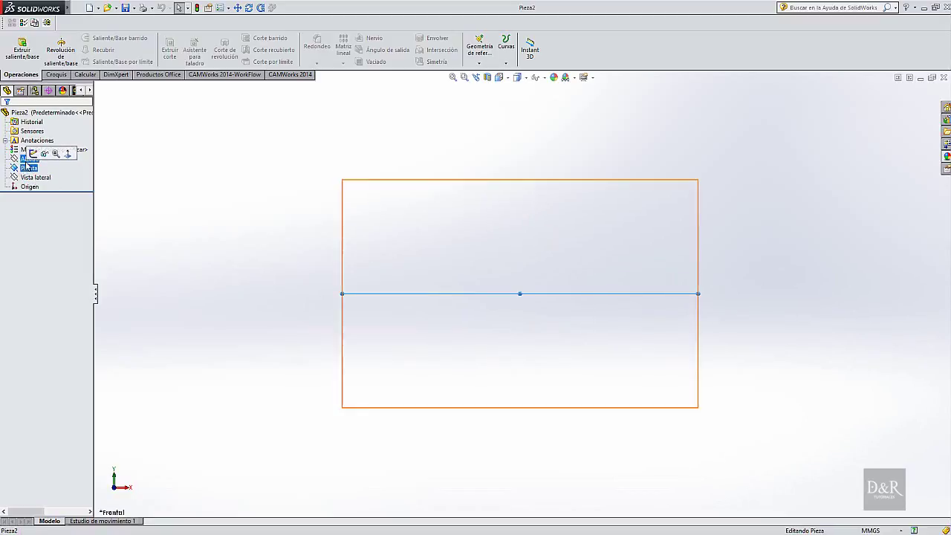
click(34, 154)
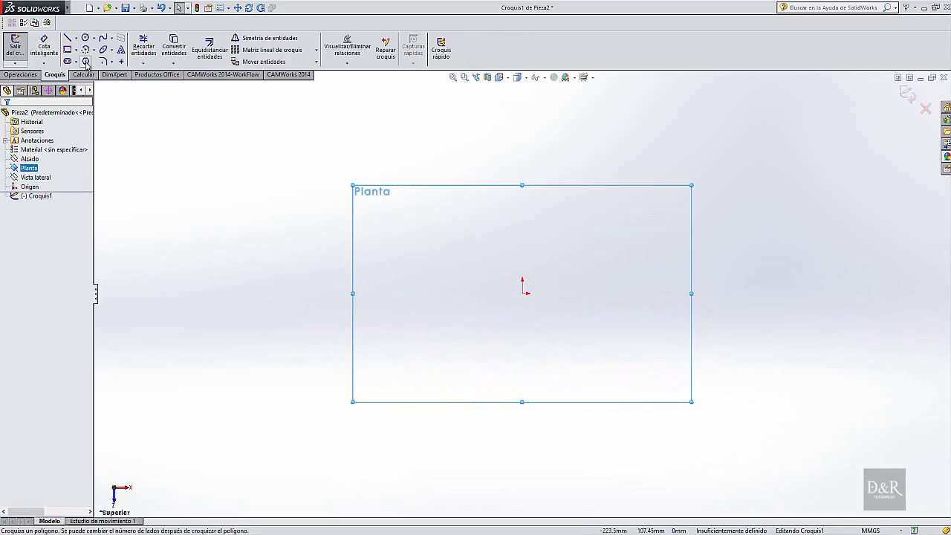
- Draw a six-sided circumscribed polygon centred on the origin
click(87, 62)
double_click(30, 175)
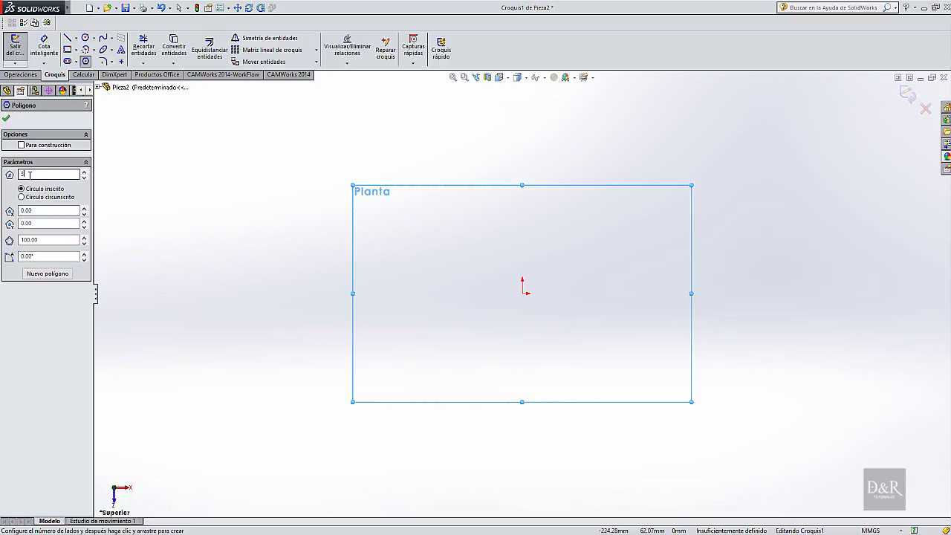
text(6)
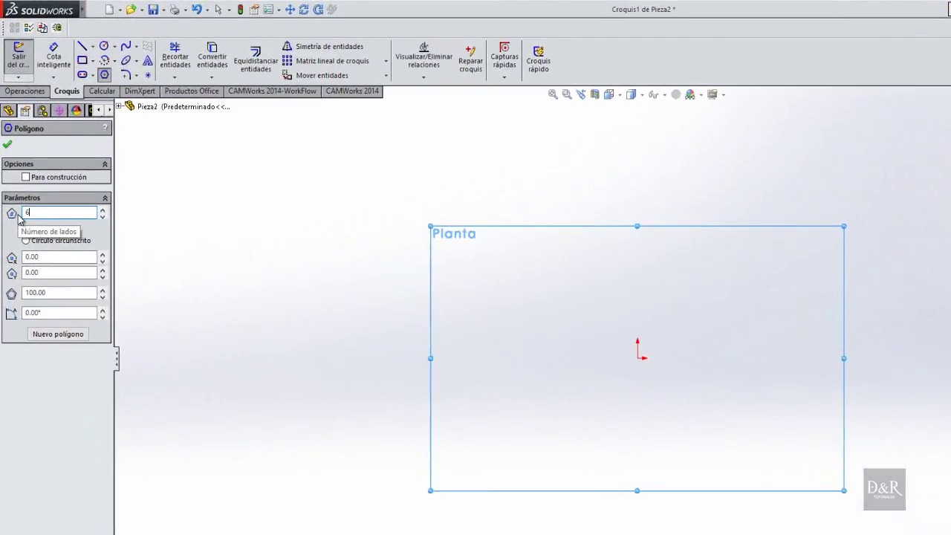
click(27, 240)
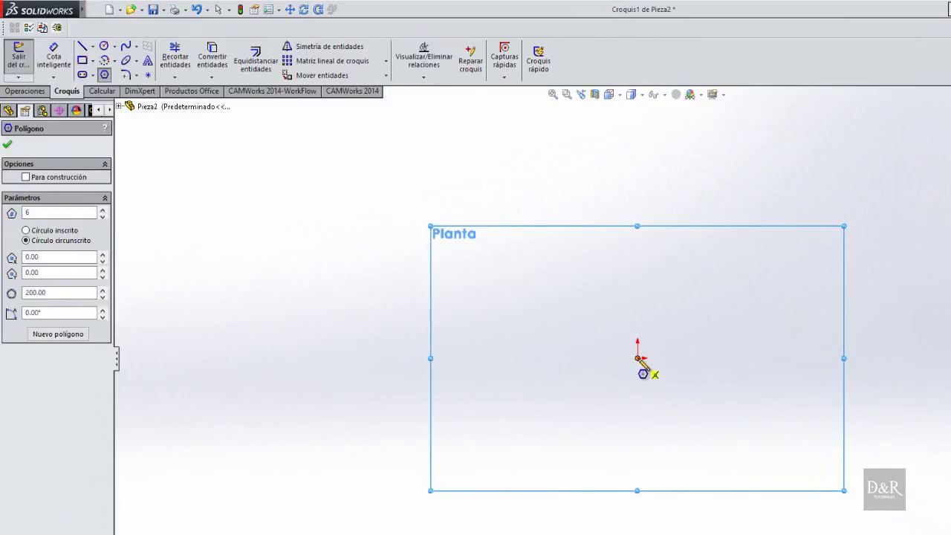
click(637, 359)
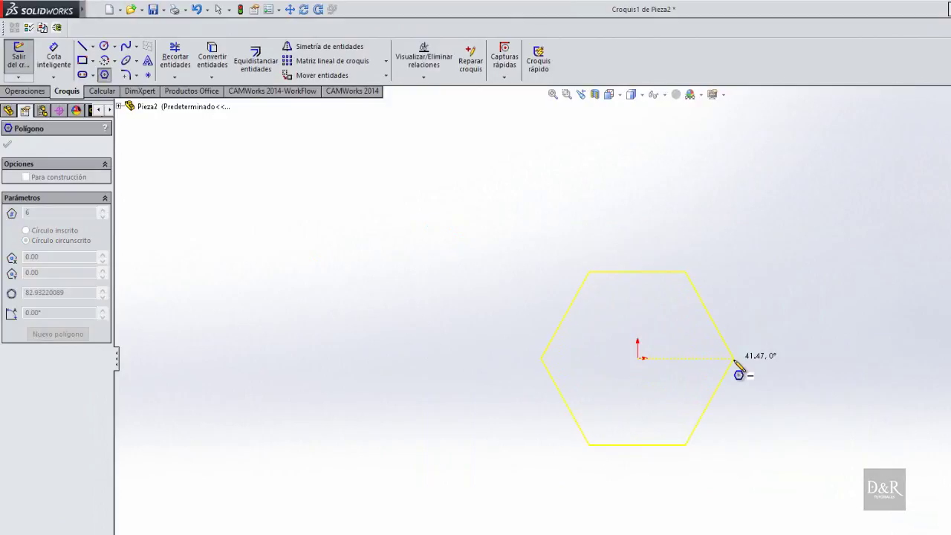
click(733, 359)
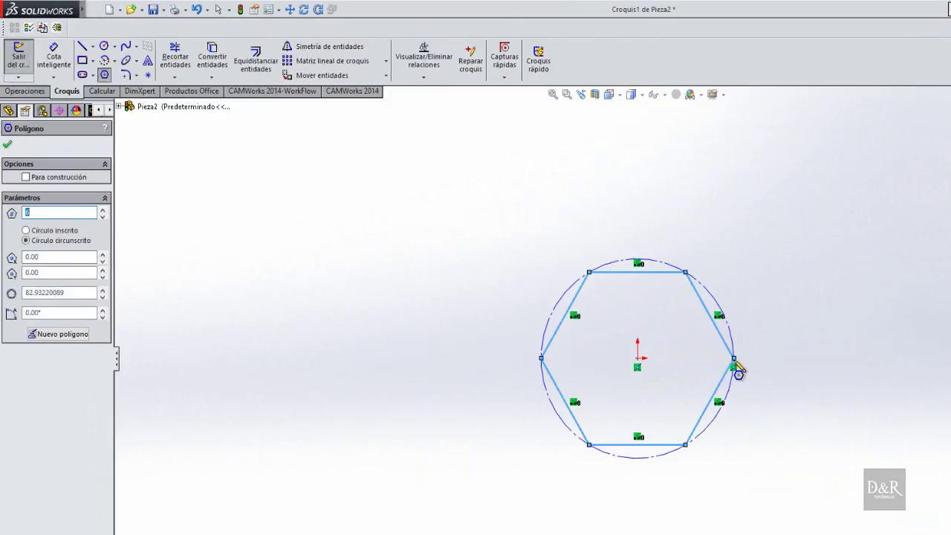
- Dimension the hexagon 80 mm between opposite corners
click(46, 70)
click(542, 358)
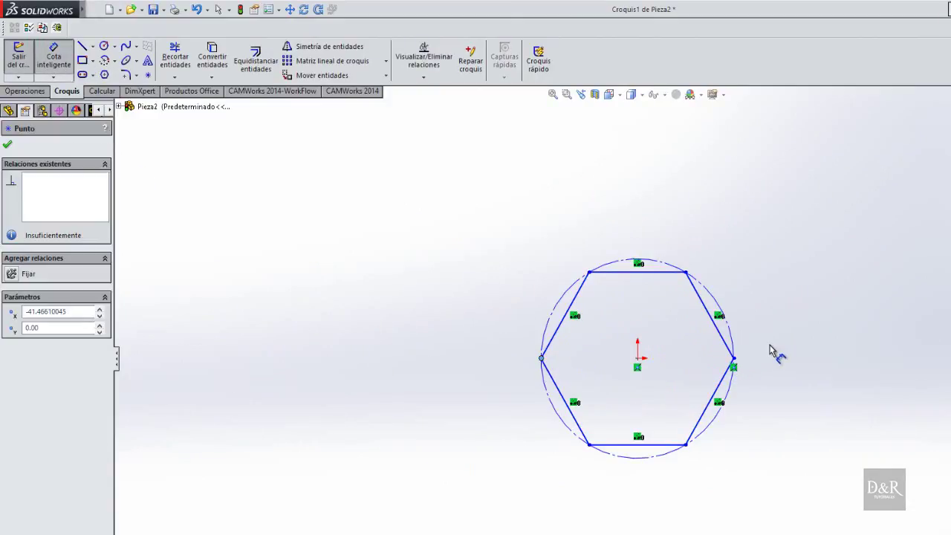
click(734, 358)
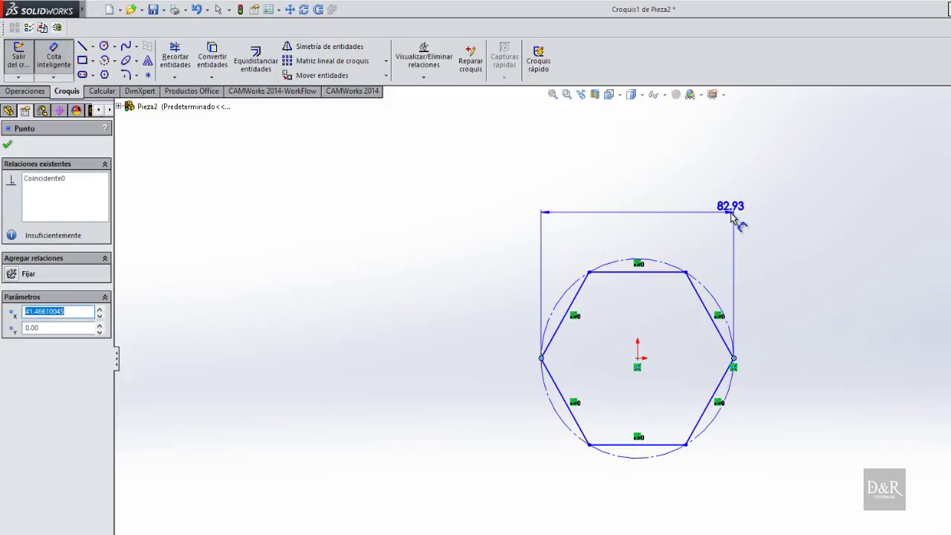
click(732, 215)
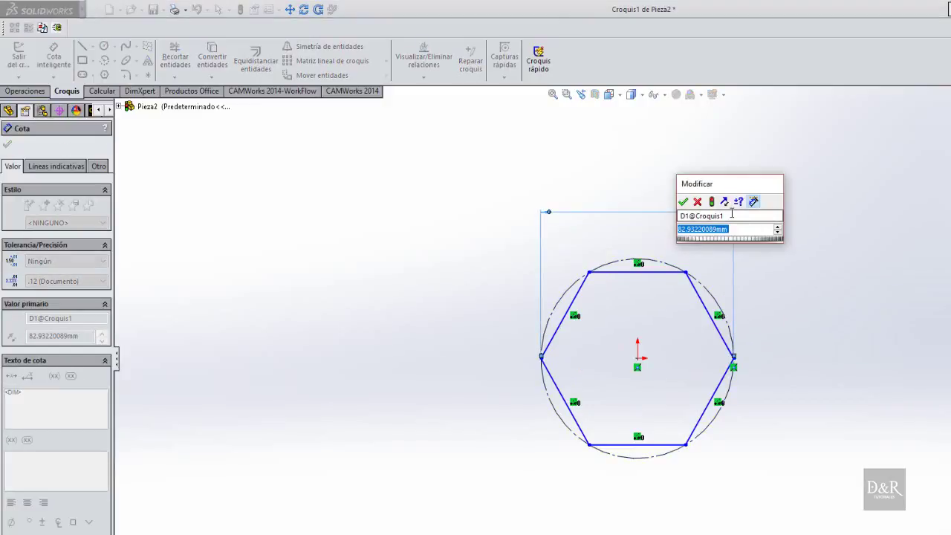
text(80)
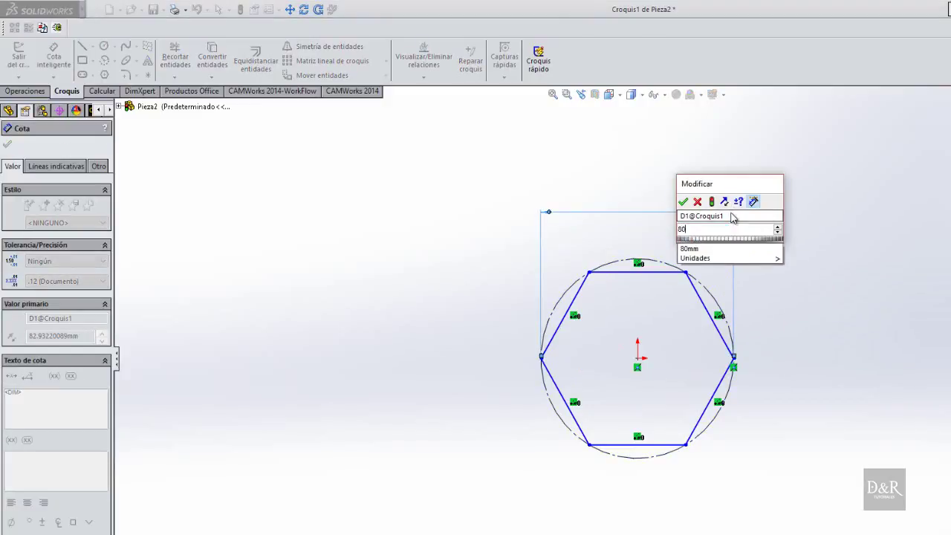
key(Return)
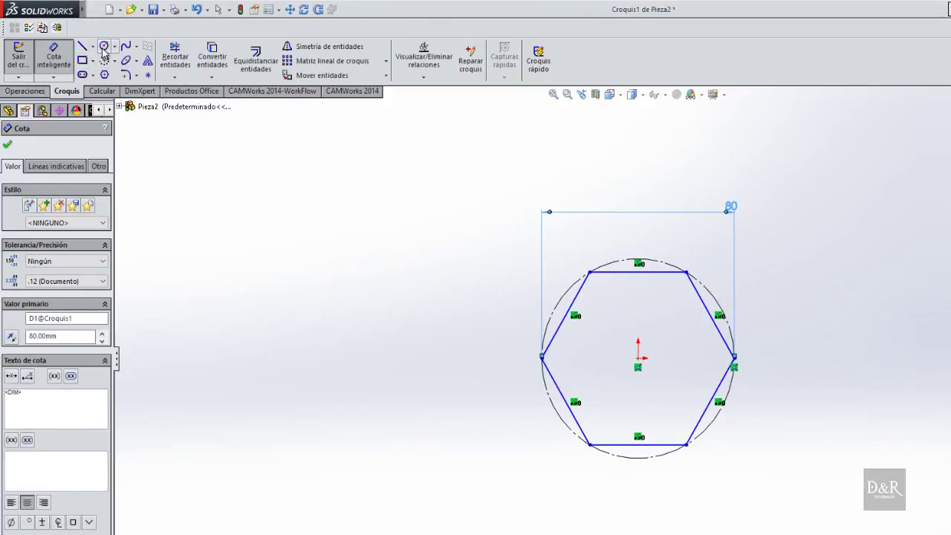
- Draw a circle at the origin inside the hexagon and dimension it Ø40 mm
click(104, 46)
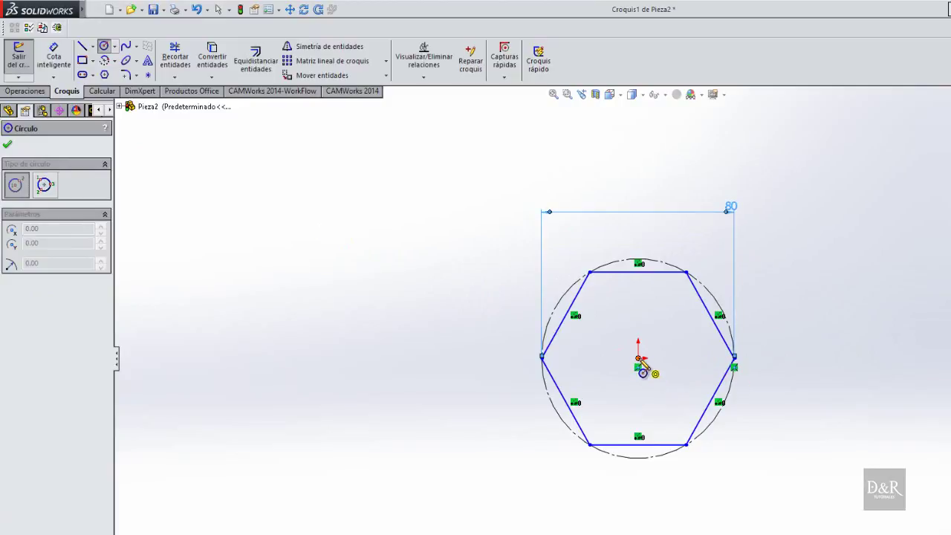
scroll(643, 366, down, 2)
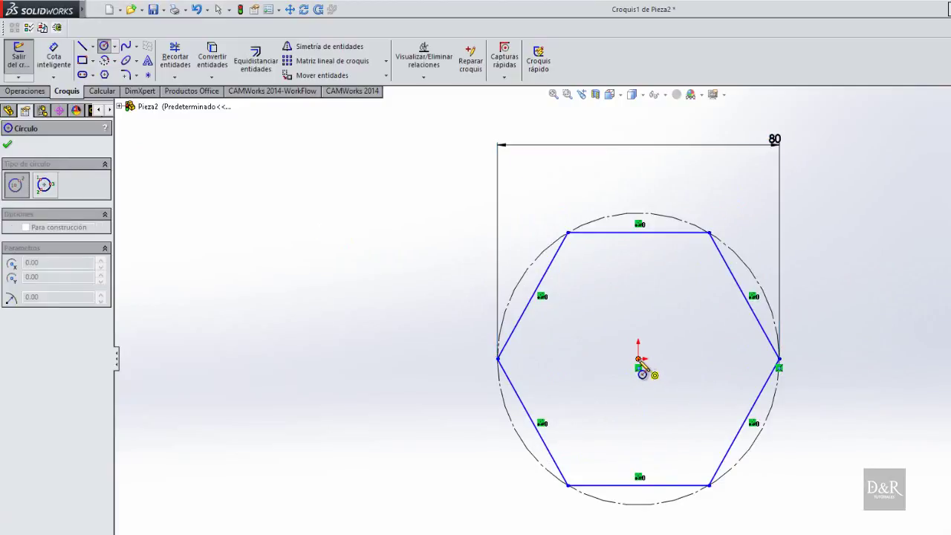
click(639, 360)
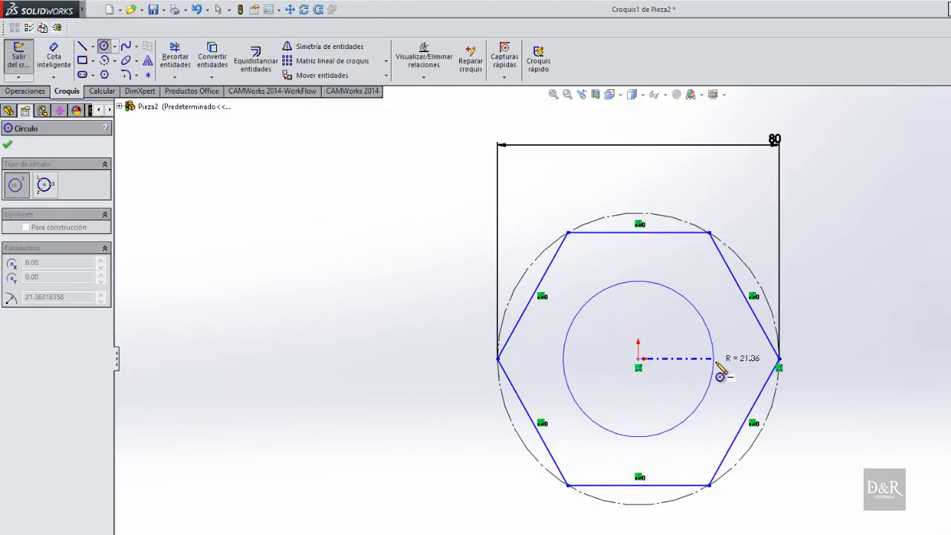
click(718, 375)
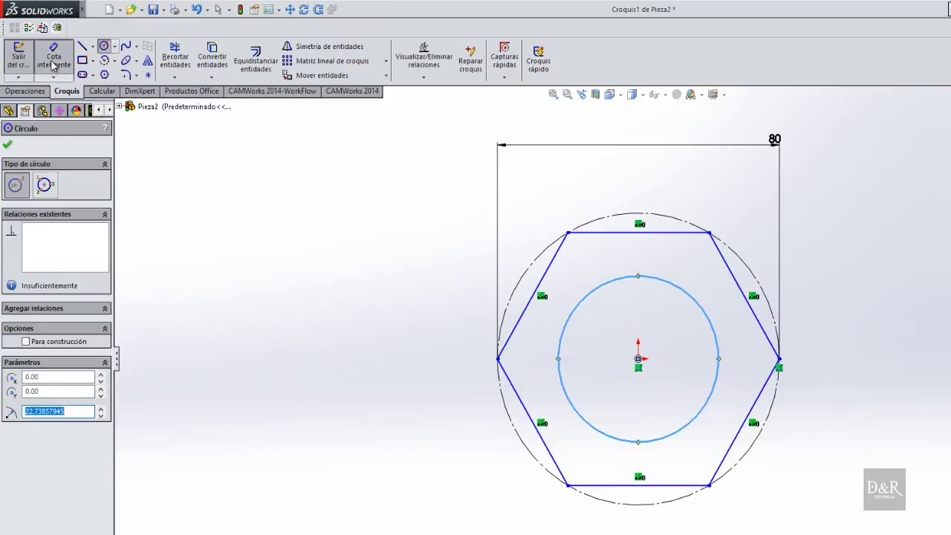
click(53, 65)
click(577, 306)
click(394, 315)
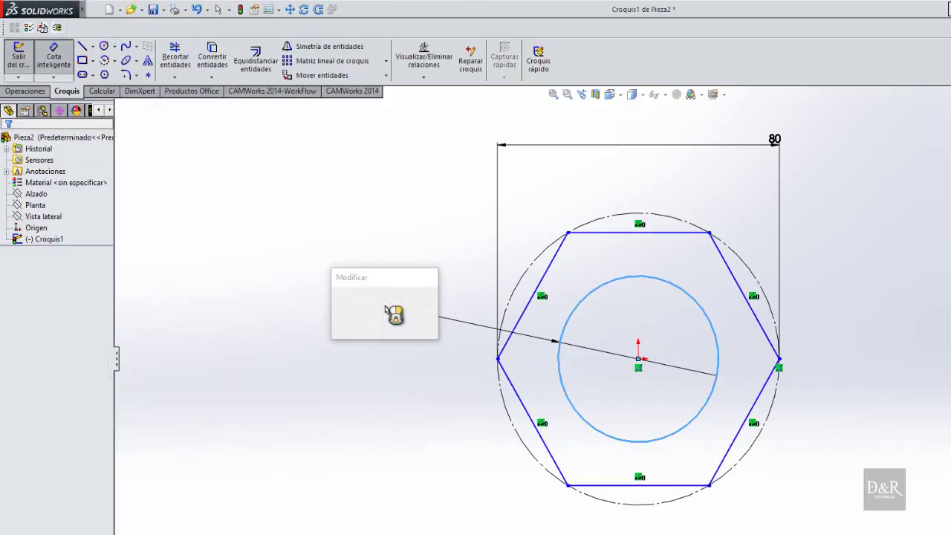
text(40)
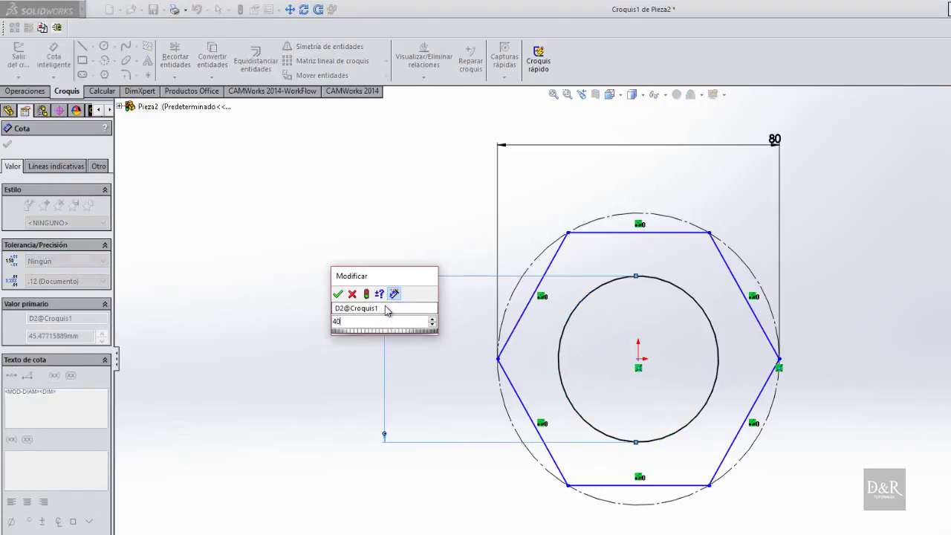
key(Return)
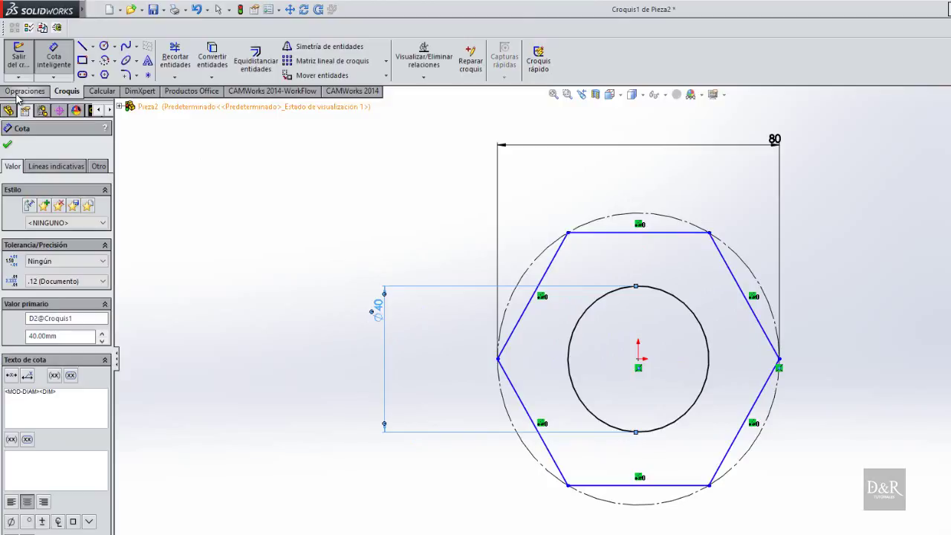
click(18, 93)
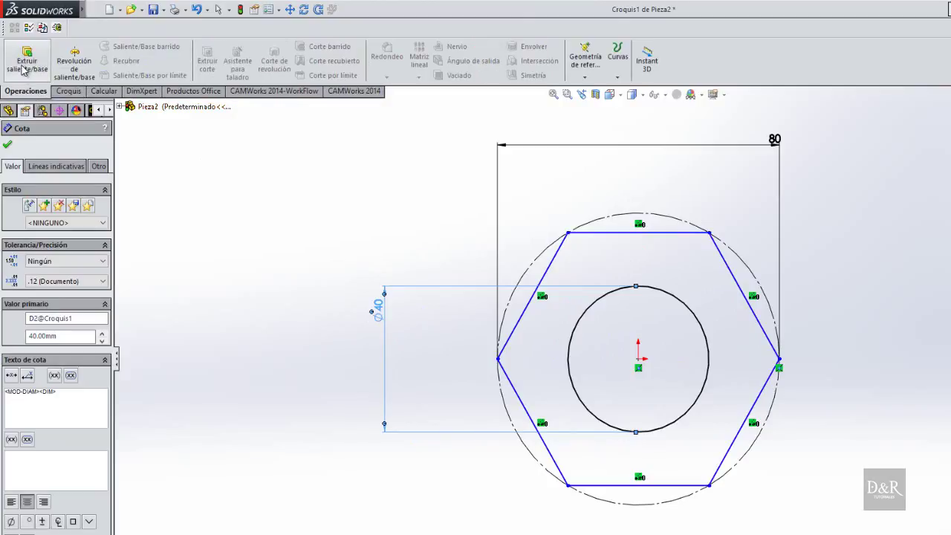
- Extrude the sketch 30 mm with the Plano medio end condition into the nut body
click(26, 63)
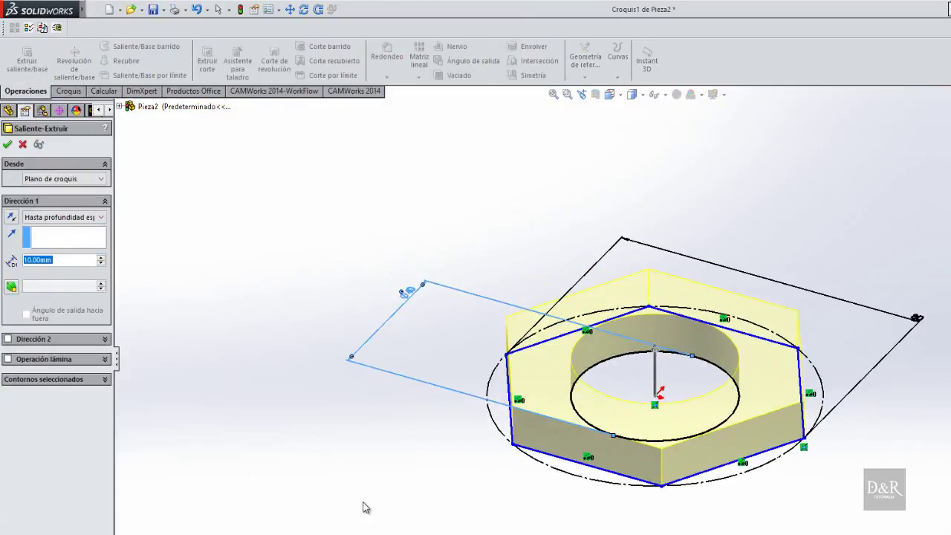
middle_drag(401, 522, 425, 450)
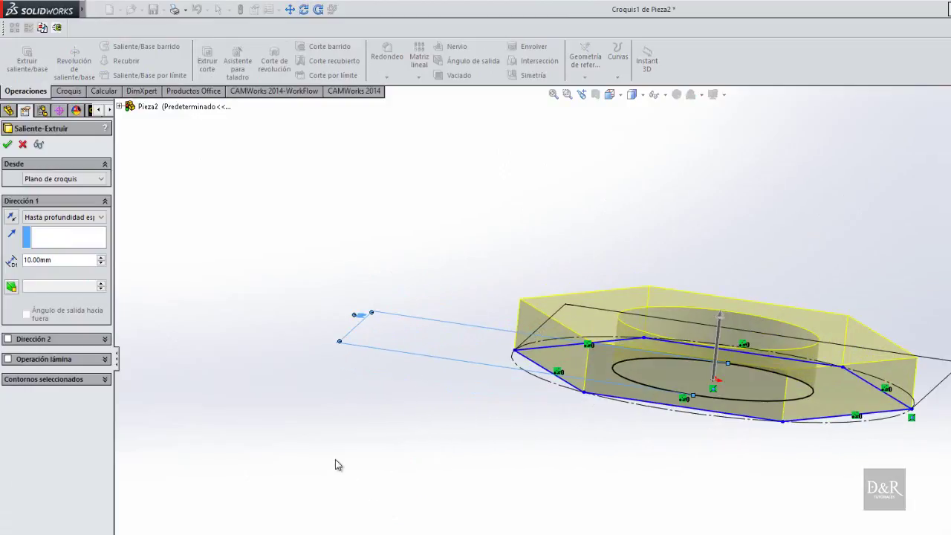
double_click(32, 261)
text(30)
key(Return)
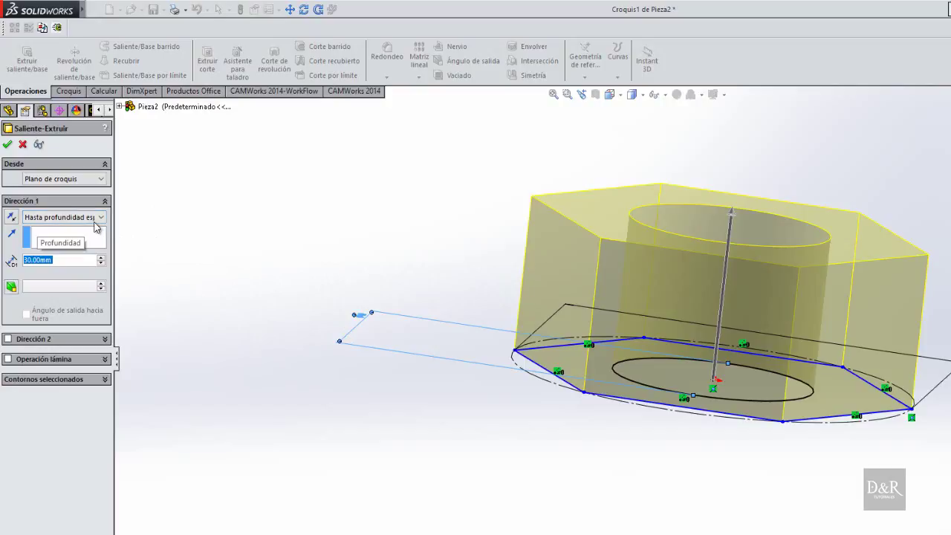
click(89, 218)
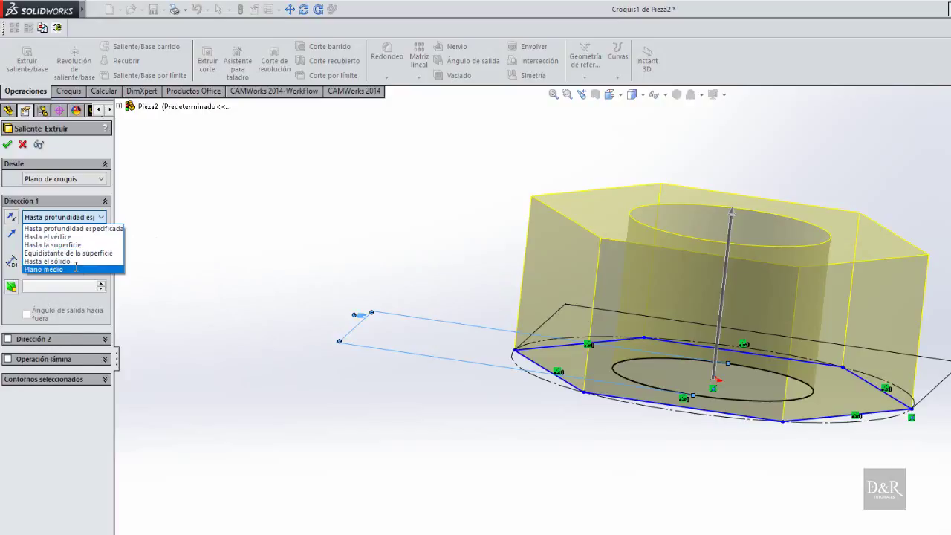
click(75, 267)
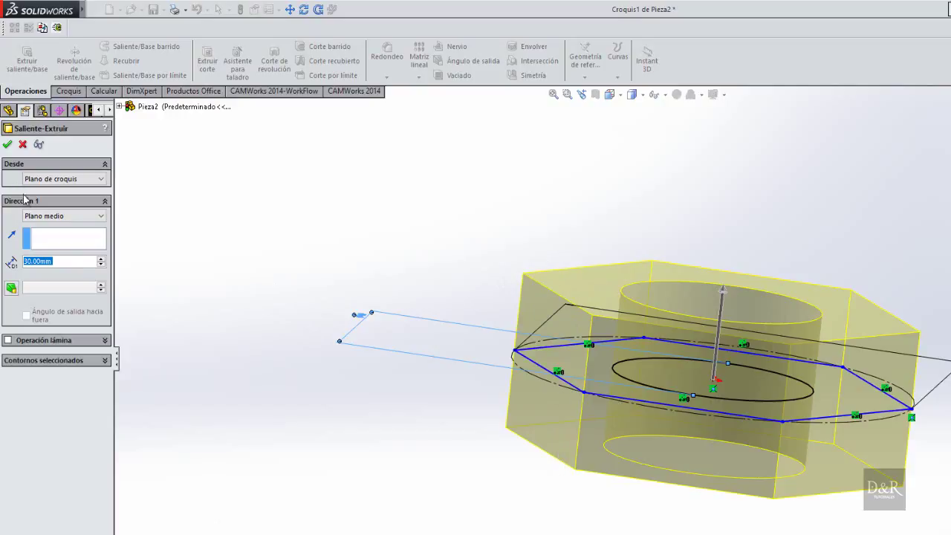
click(7, 145)
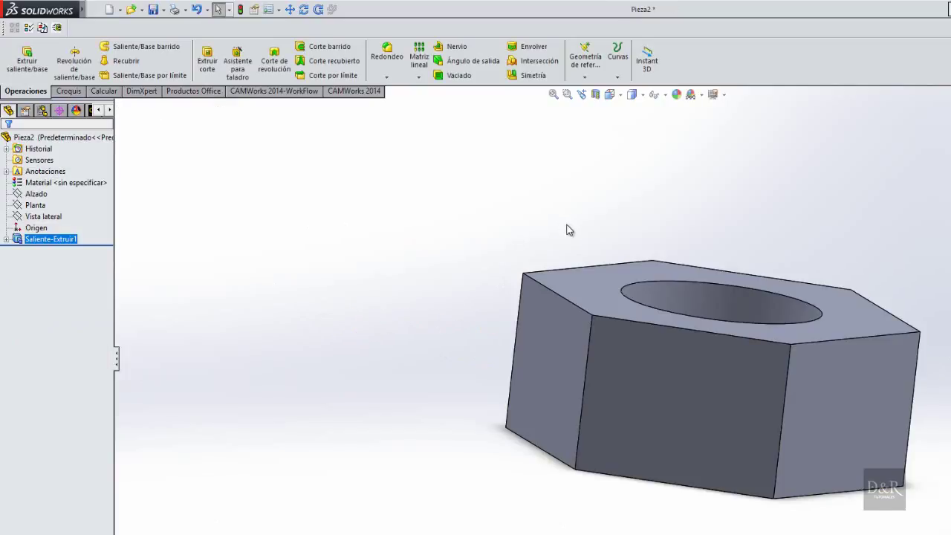
- Select the Alzado plane in the FeatureManager tree and bring up its quick options
mouse_move(566, 230)
middle_down()
mouse_move(469, 346)
mouse_move(503, 255)
mouse_move(449, 349)
mouse_move(556, 330)
mouse_move(476, 244)
mouse_move(378, 276)
mouse_move(377, 314)
middle_up()
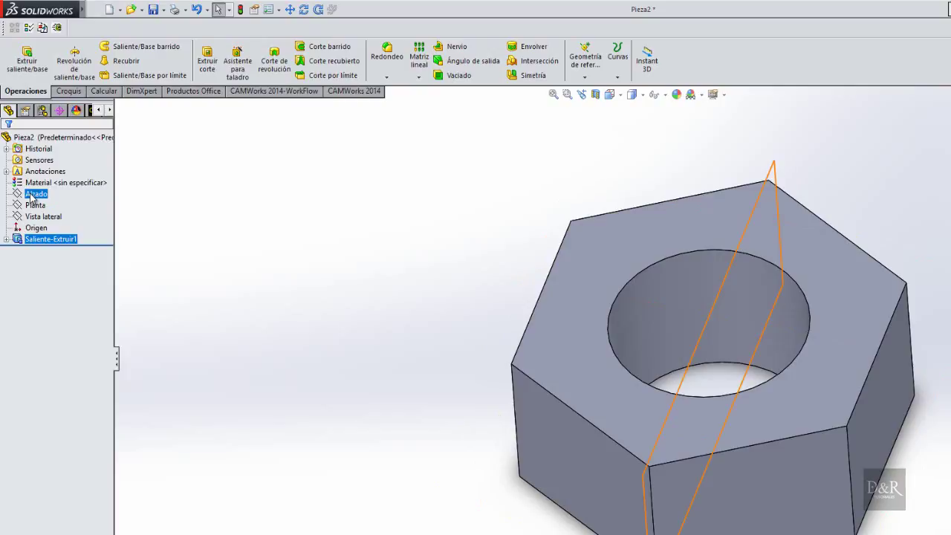
click(34, 194)
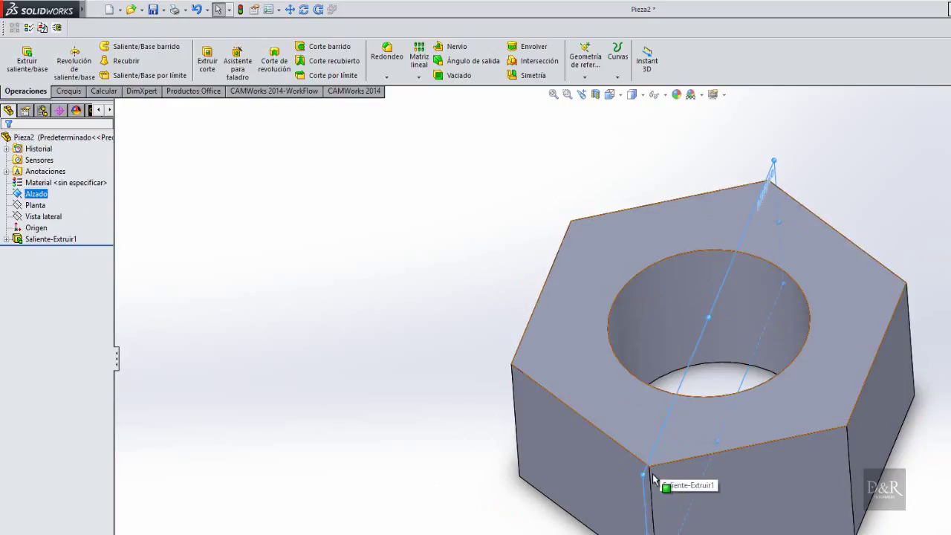
click(20, 194)
- Start a sketch on Alzado and turn the view normal to it
click(23, 176)
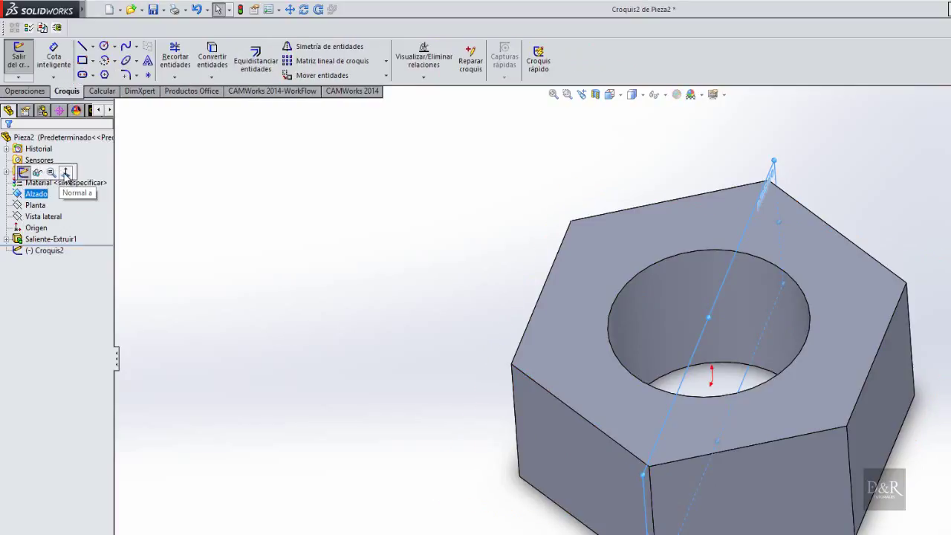
click(65, 172)
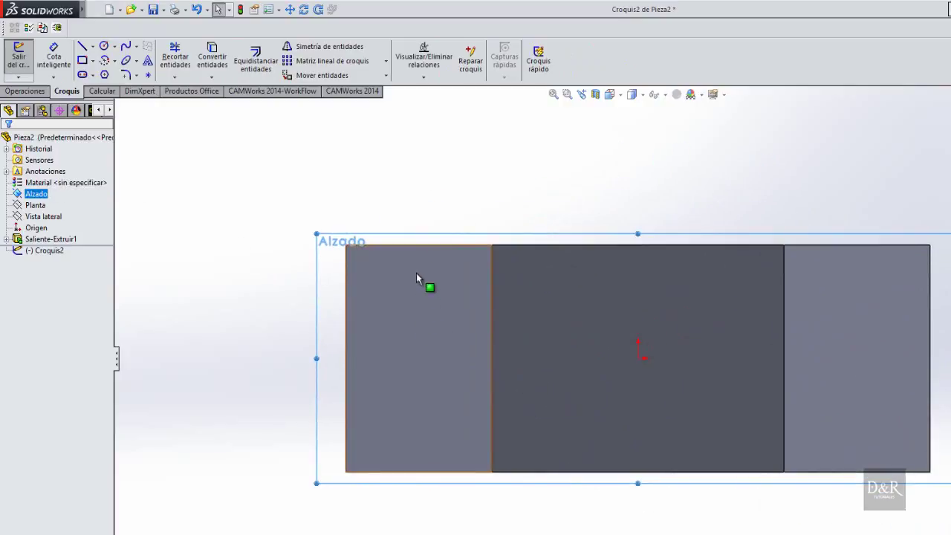
scroll(419, 268, down, 1)
scroll(416, 261, down, 2)
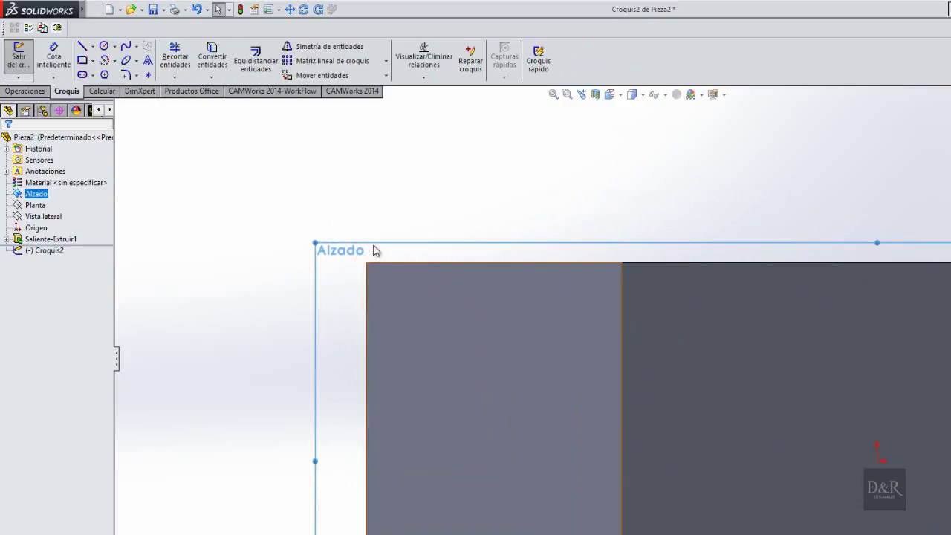
- Draw a three-sided circumscribed polygon at the nut's top outer corner
click(104, 75)
click(50, 213)
double_click(50, 212)
text(3)
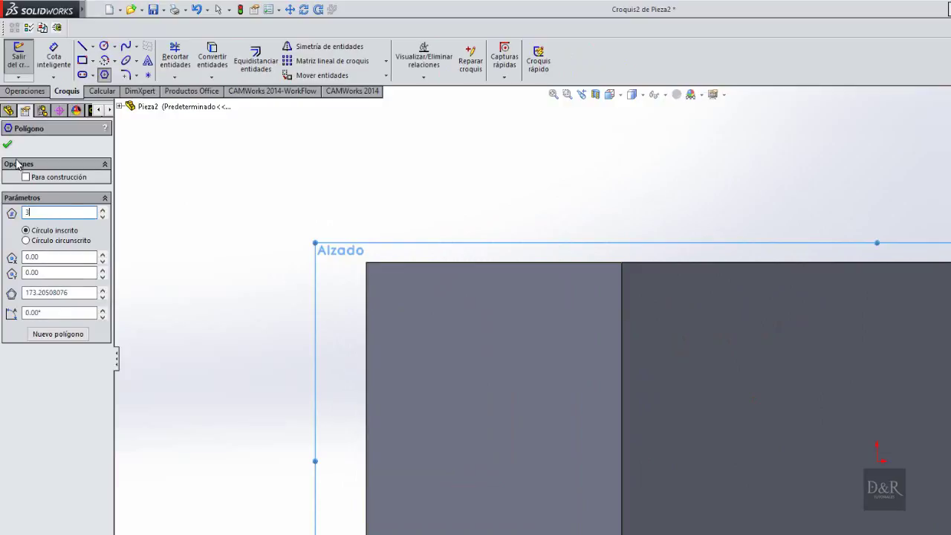
click(28, 241)
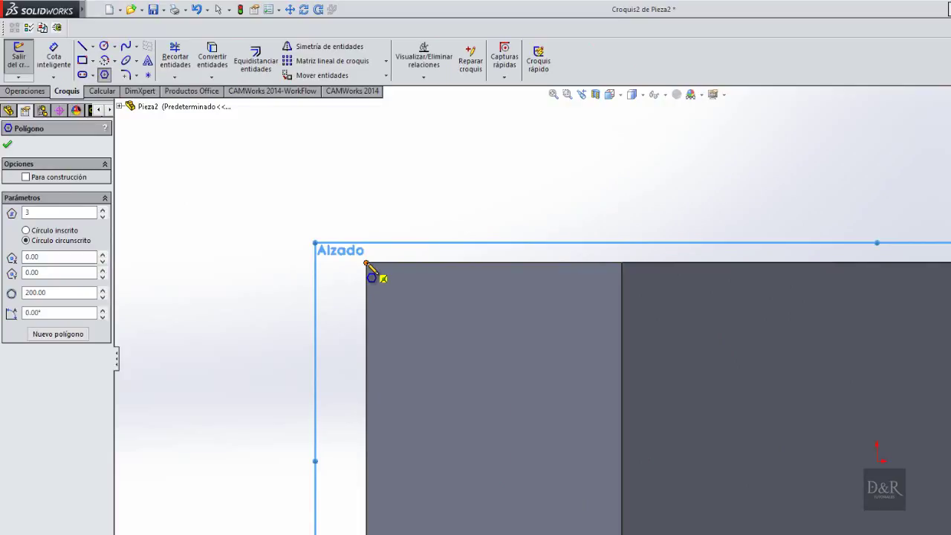
click(366, 262)
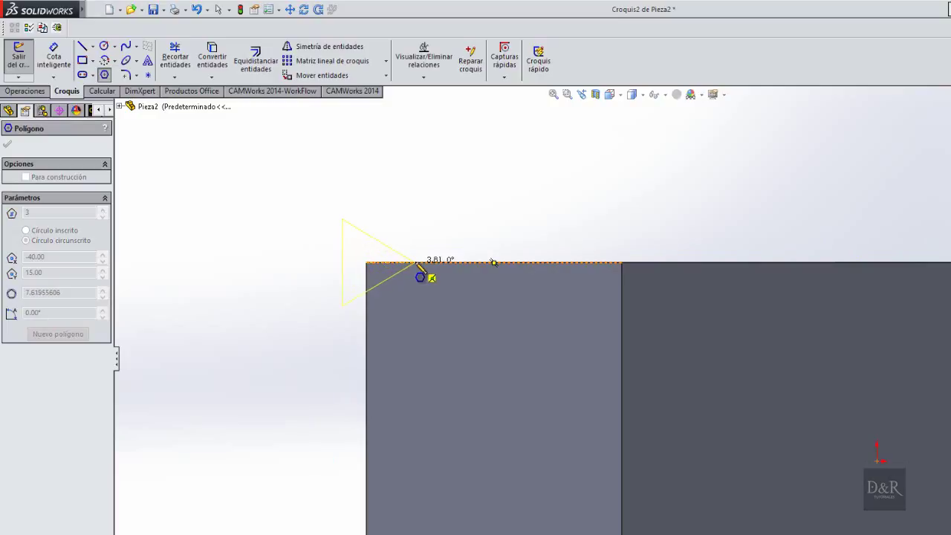
click(415, 263)
- Dimension the triangle's construction circle to Ø10 mm
click(53, 57)
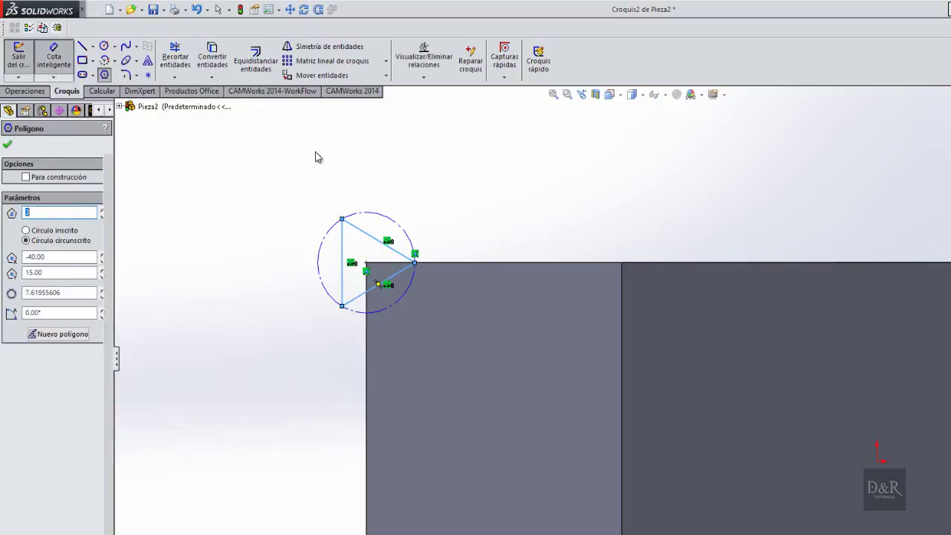
click(357, 216)
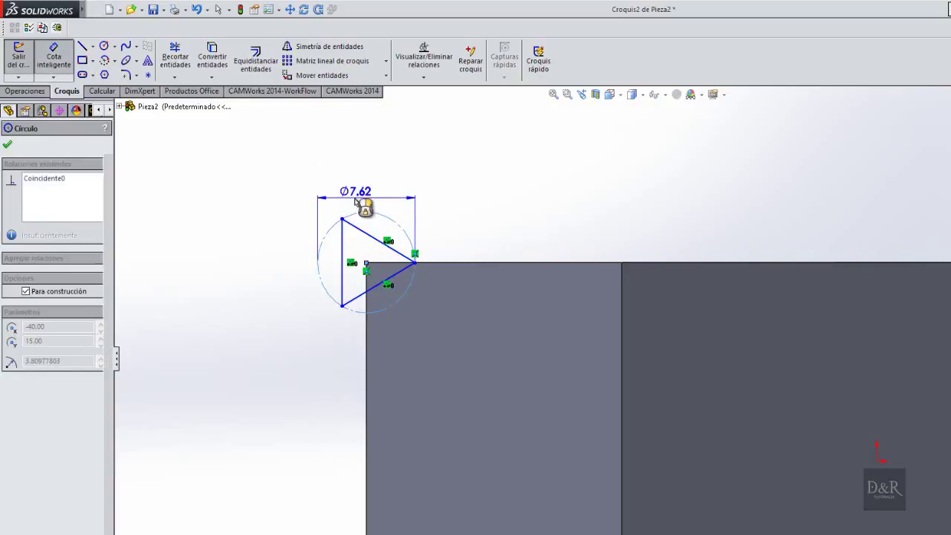
click(363, 189)
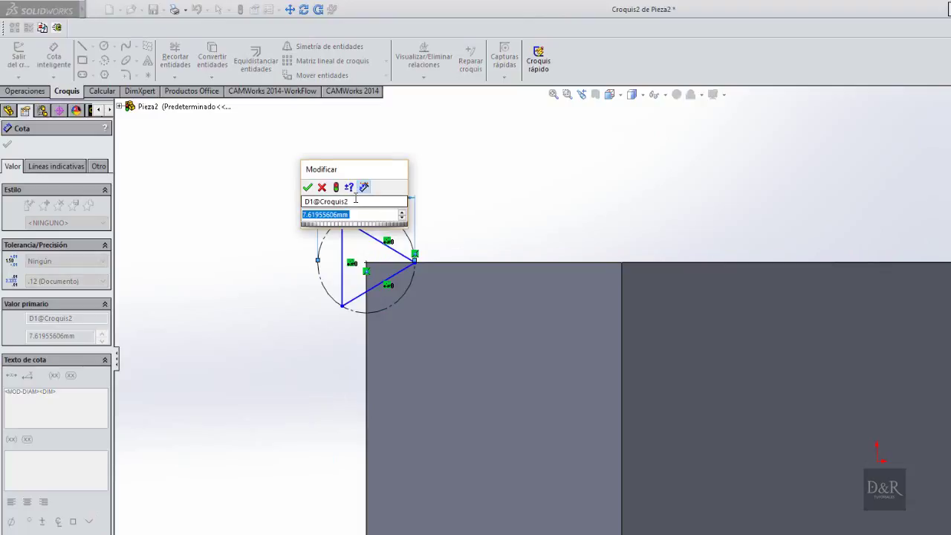
text(10)
key(Return)
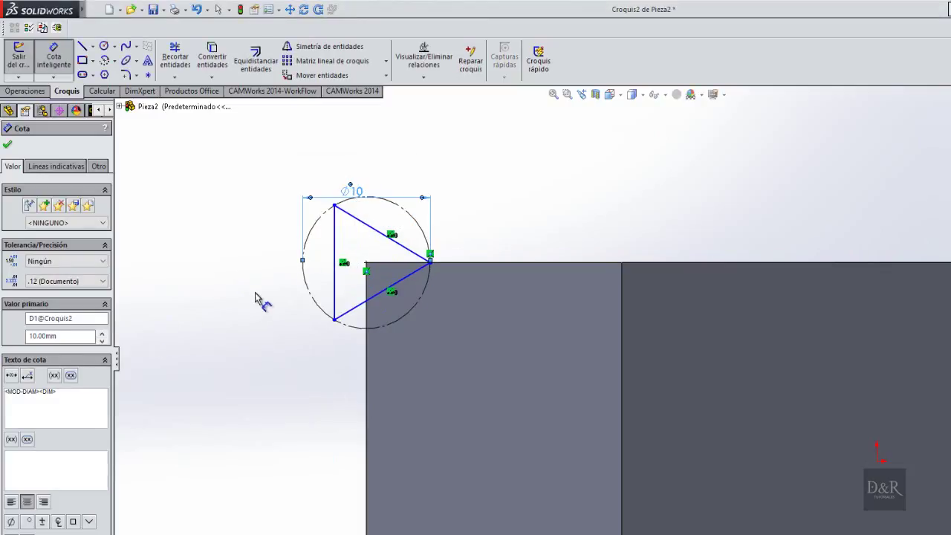
click(10, 146)
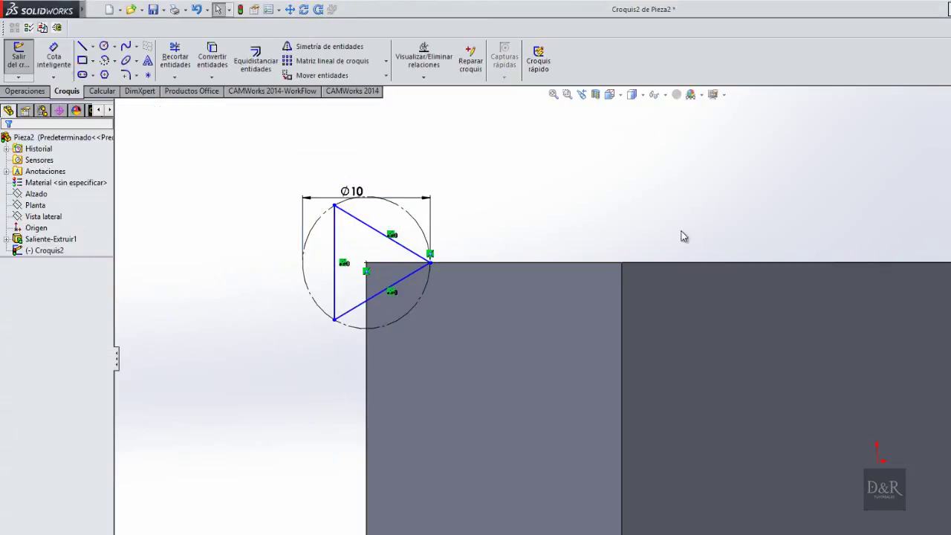
middle_drag(681, 231, 565, 211)
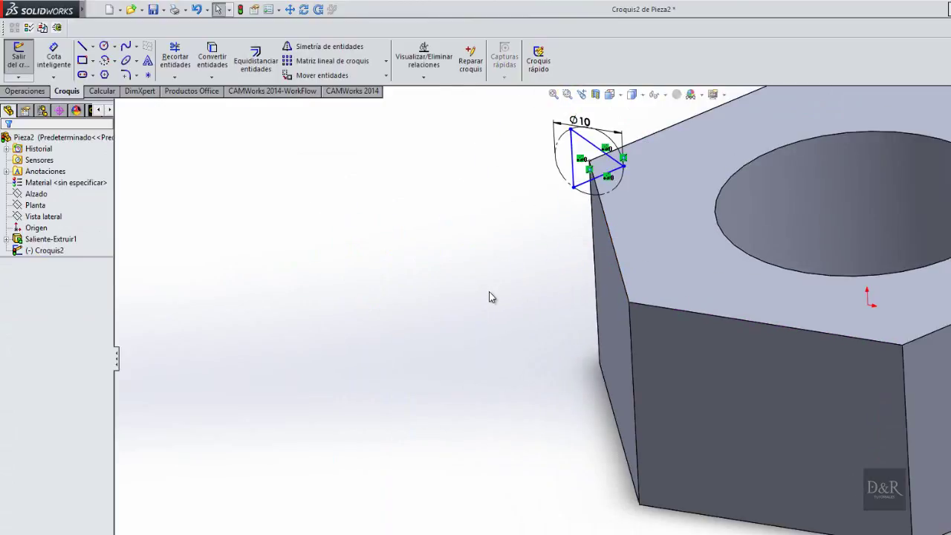
- Exit the triangle sketch and select the nut's top face
middle_drag(489, 294, 480, 289)
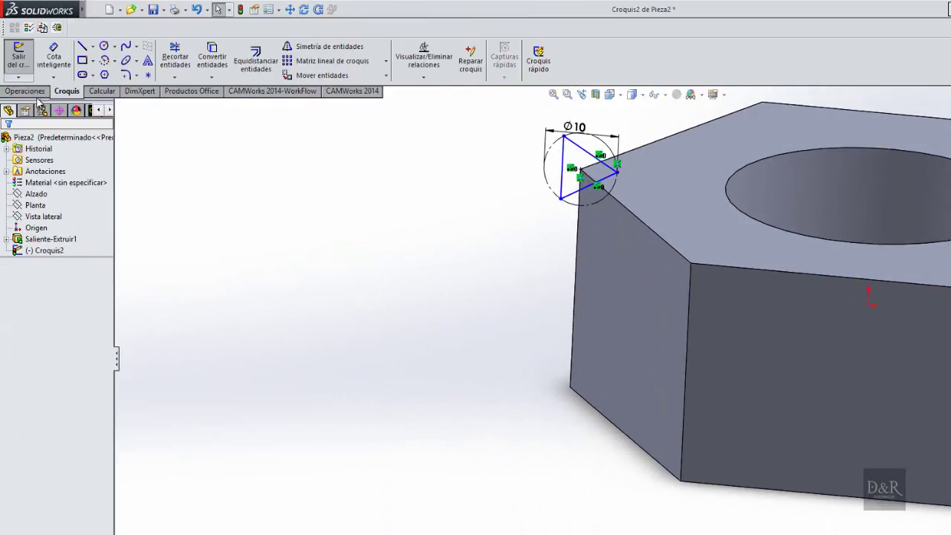
click(22, 66)
click(419, 200)
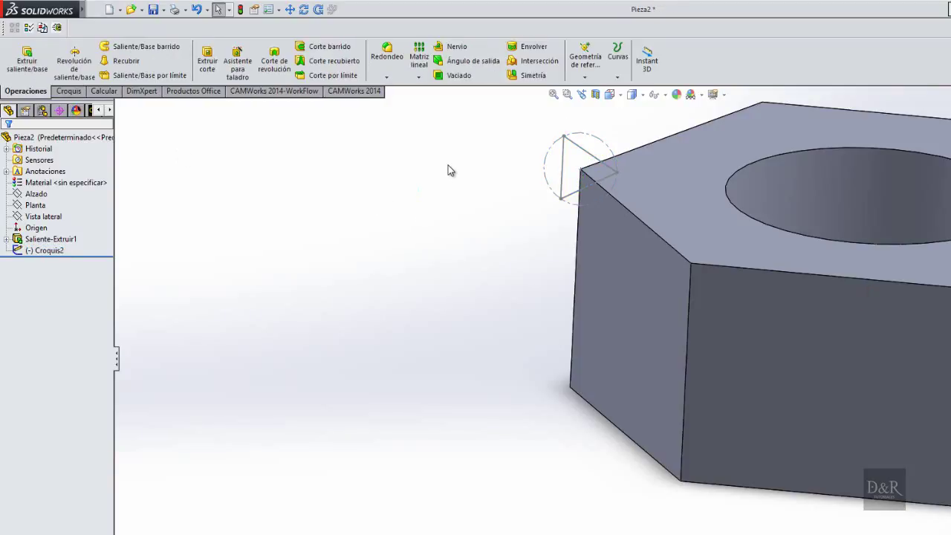
click(653, 213)
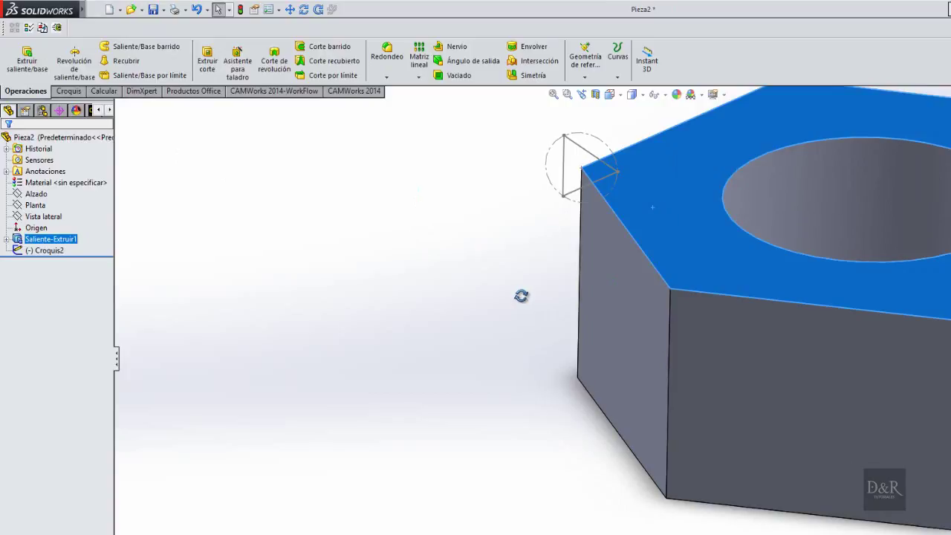
middle_drag(521, 295, 646, 256)
click(695, 223)
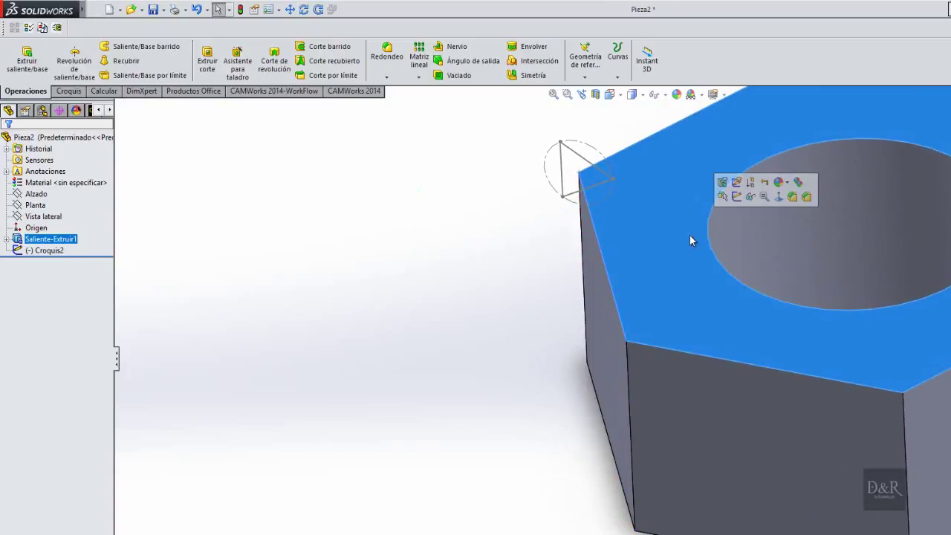
- Sketch a radius 40 circle on the top face, centred on the hole, through the triangle's corner
click(736, 196)
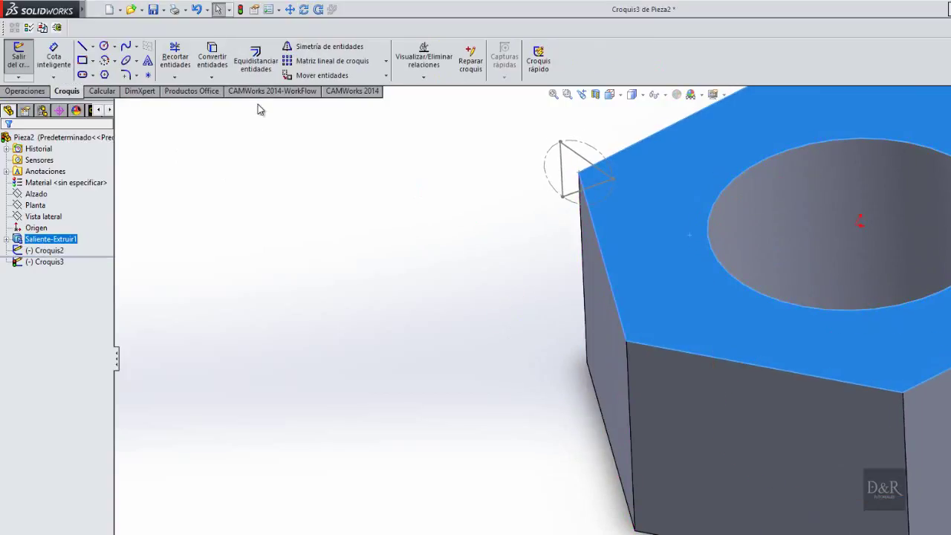
click(105, 47)
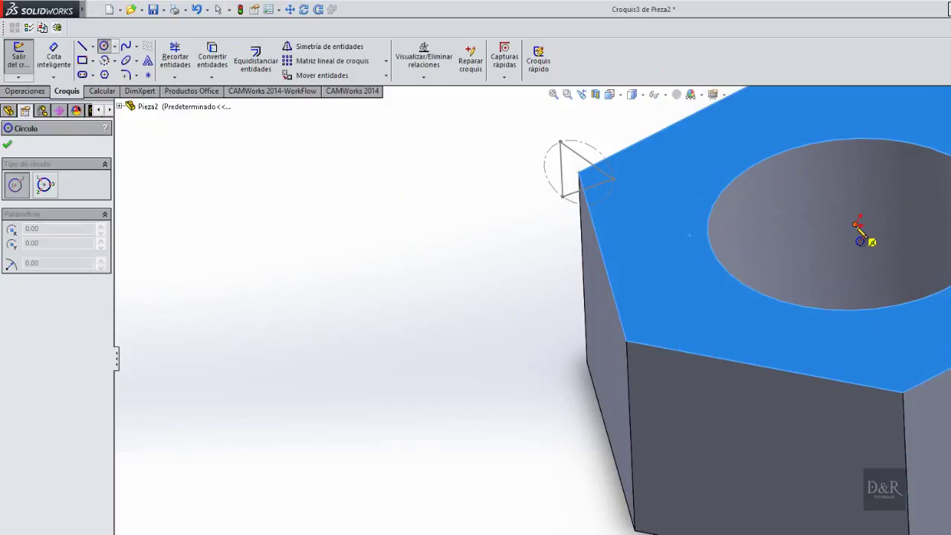
click(858, 224)
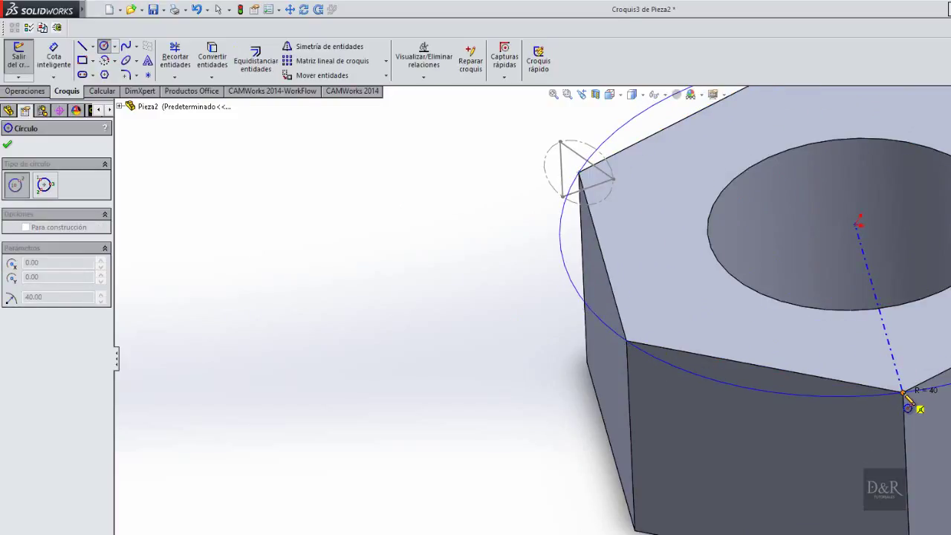
click(904, 393)
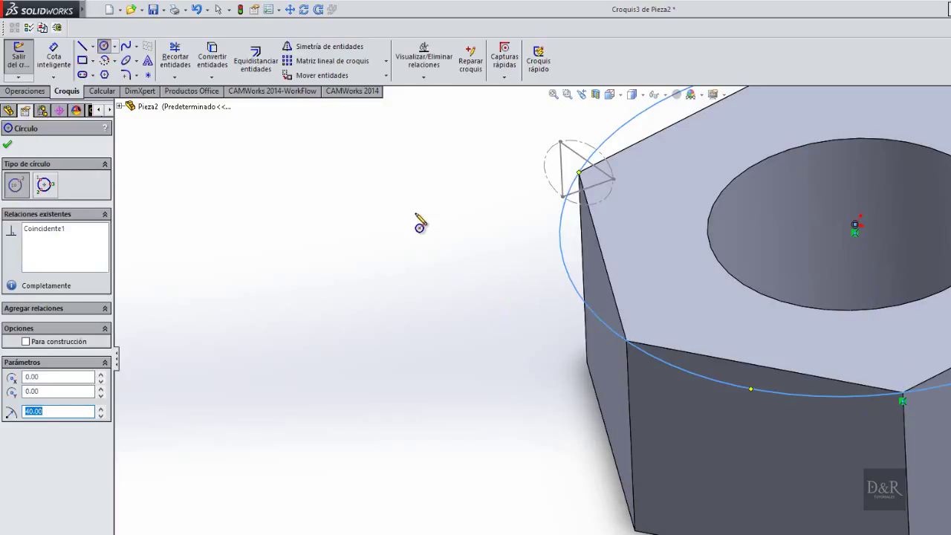
click(18, 58)
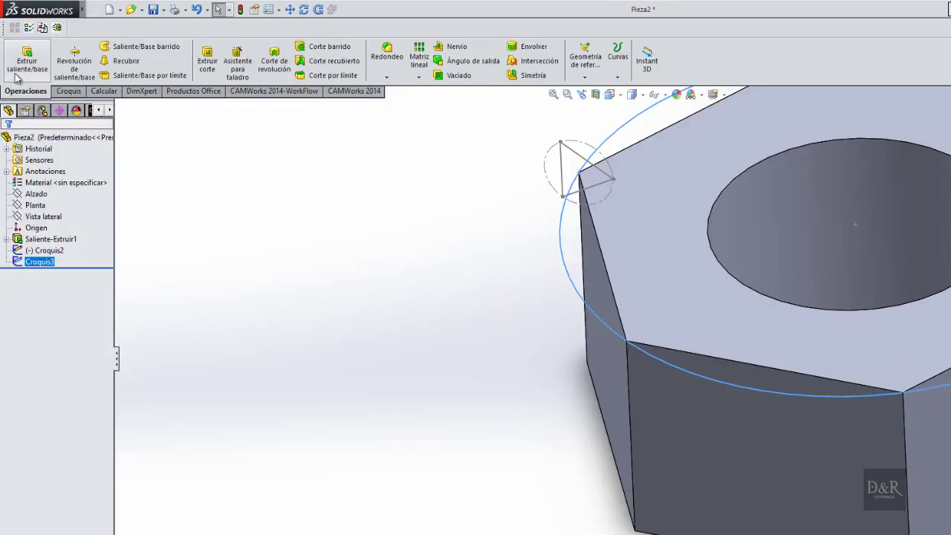
- Create a swept cut with triangle Croquis2 as profile and circle Croquis3 as path
click(329, 47)
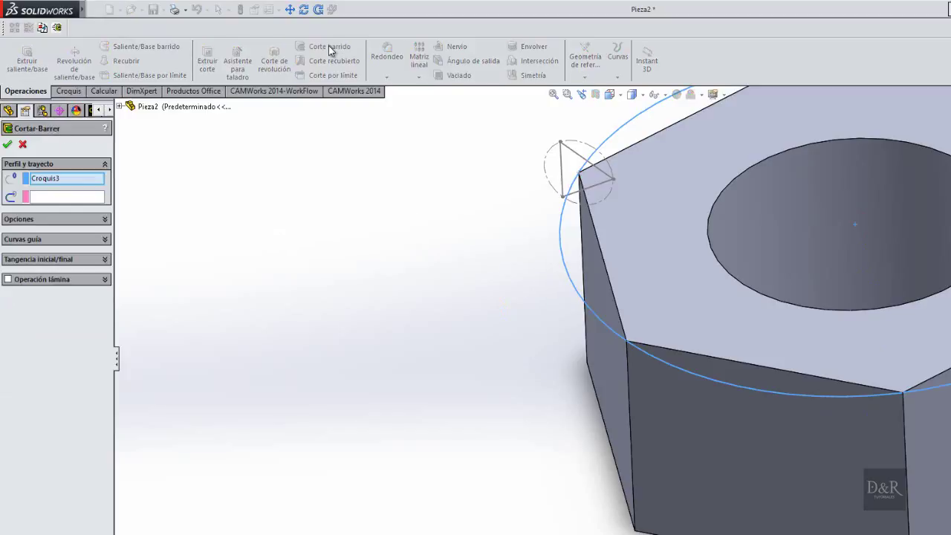
click(60, 178)
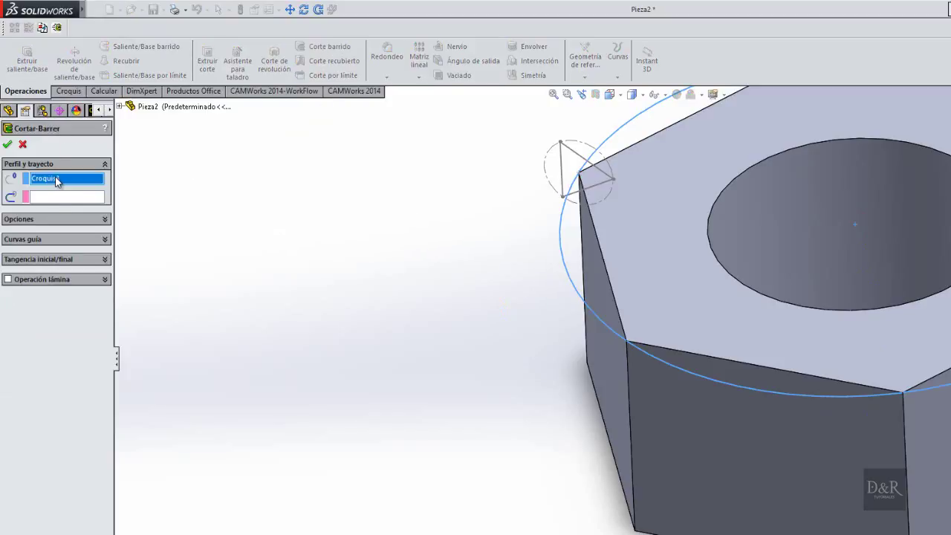
click(562, 156)
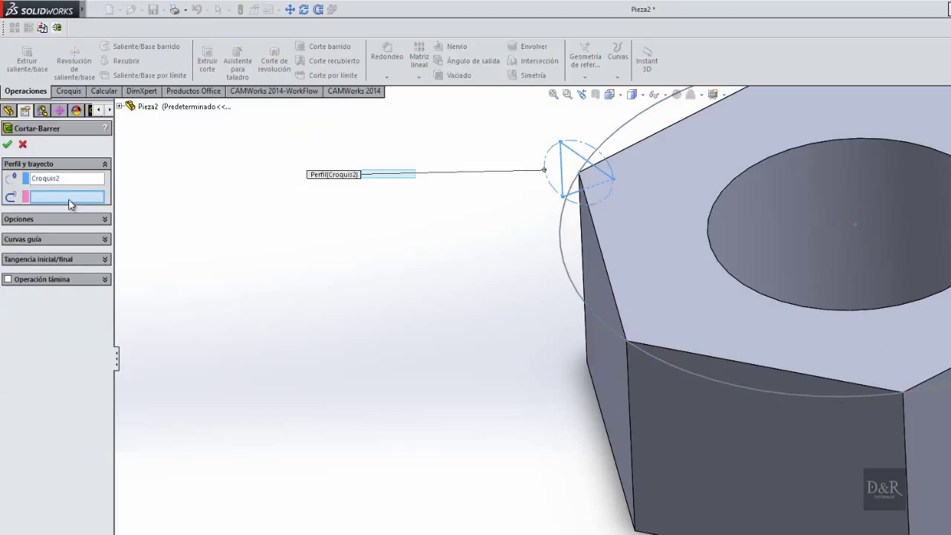
click(702, 376)
mouse_move(414, 371)
middle_down()
mouse_move(401, 282)
mouse_move(419, 308)
mouse_move(530, 258)
mouse_move(493, 215)
middle_up()
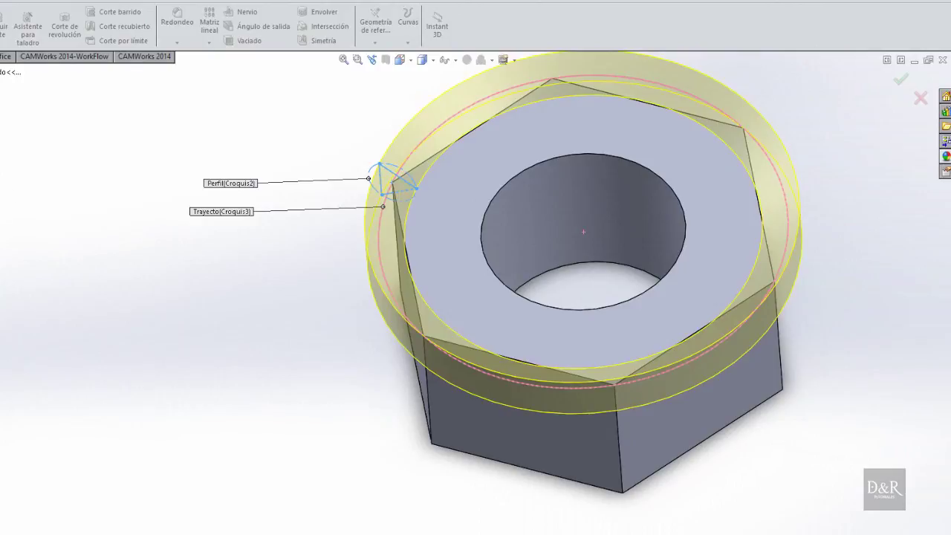
key(Return)
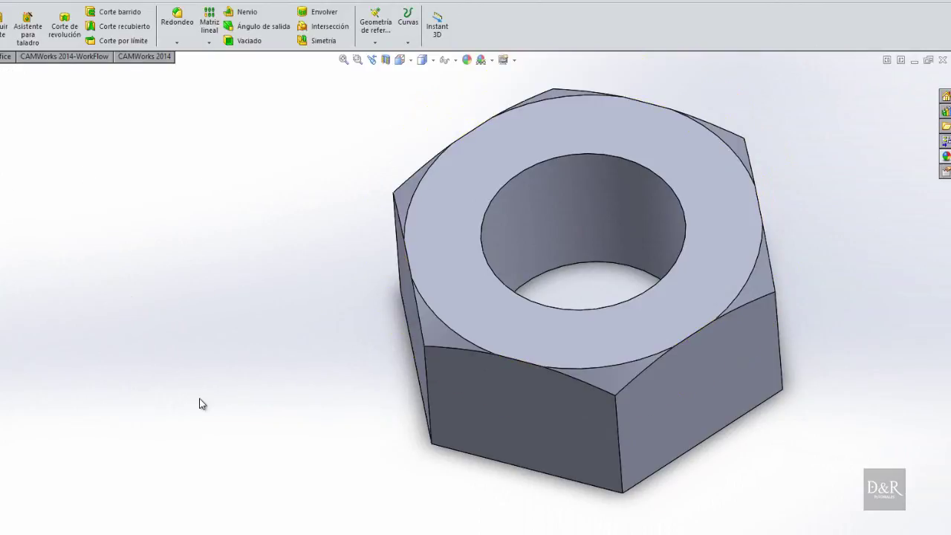
- Mirror Cortar-Barrer1 across the Planta plane to chamfer the nut's bottom corners
mouse_move(244, 413)
middle_down()
mouse_move(252, 310)
mouse_move(203, 278)
mouse_move(127, 337)
mouse_move(265, 351)
mouse_move(195, 356)
mouse_move(109, 304)
mouse_move(59, 240)
mouse_move(37, 275)
mouse_move(37, 291)
mouse_move(60, 295)
middle_up()
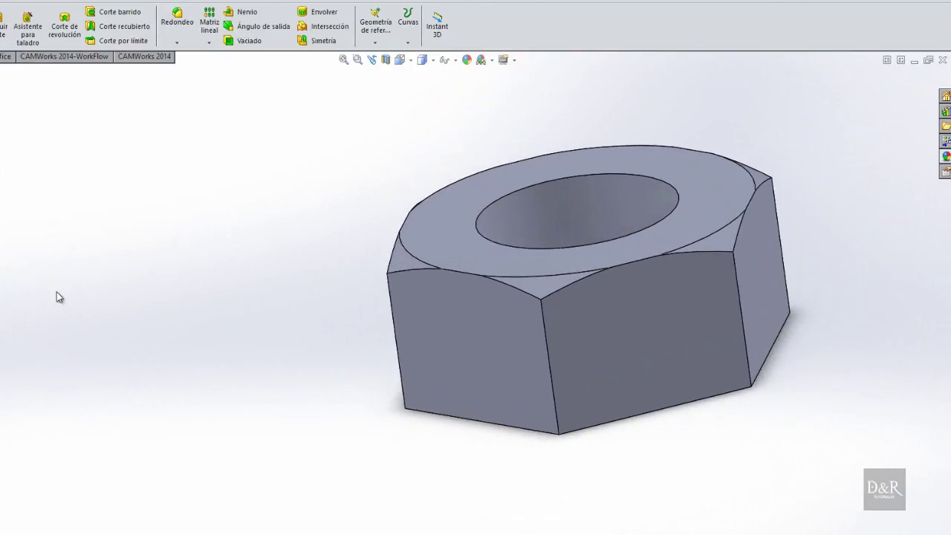
middle_drag(127, 246, 134, 236)
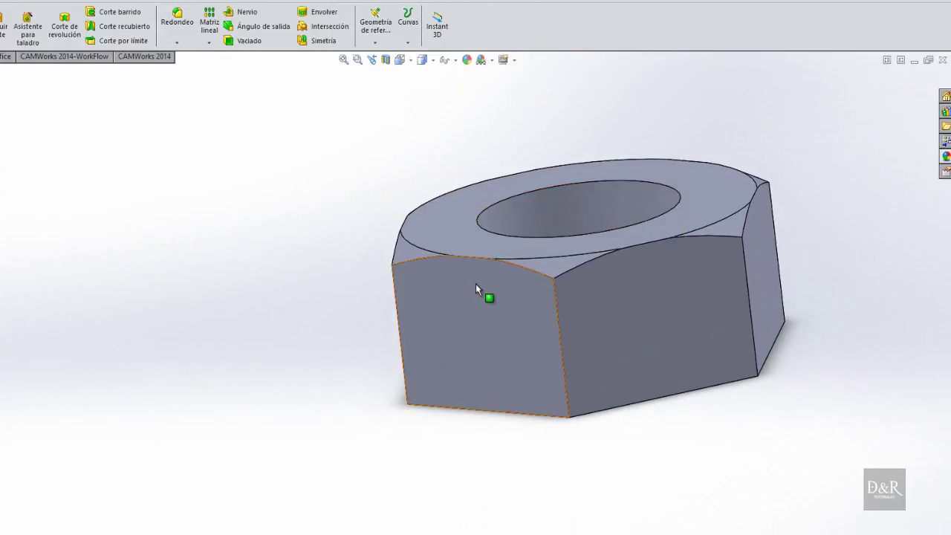
click(314, 41)
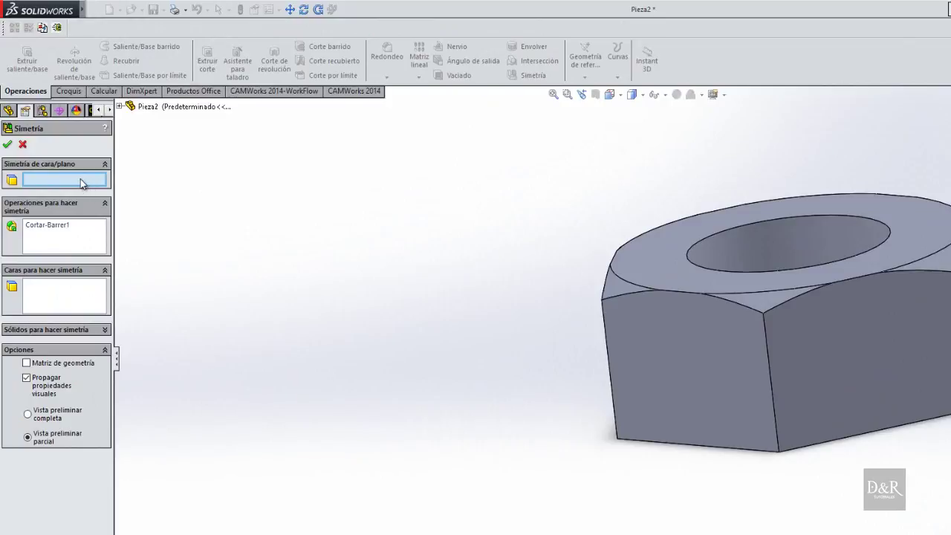
click(119, 107)
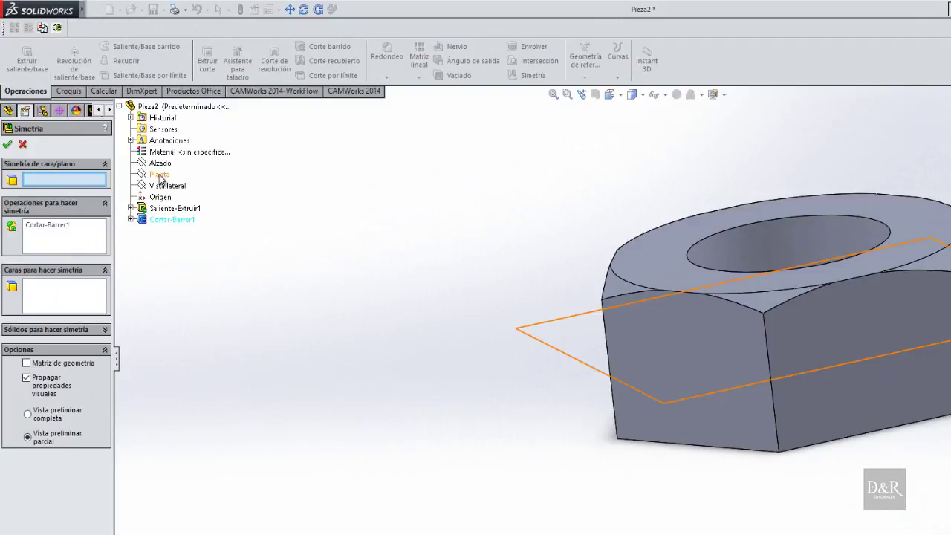
click(160, 175)
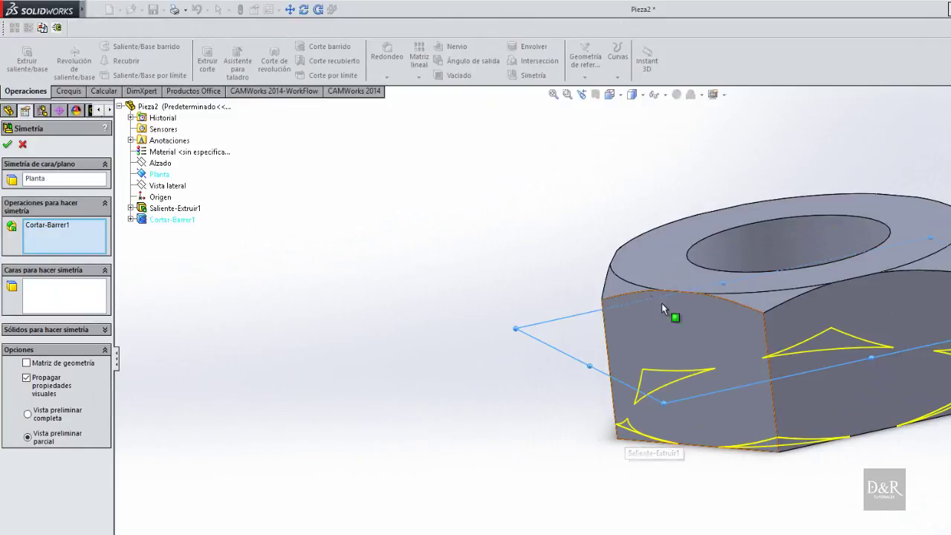
click(90, 226)
key(Delete)
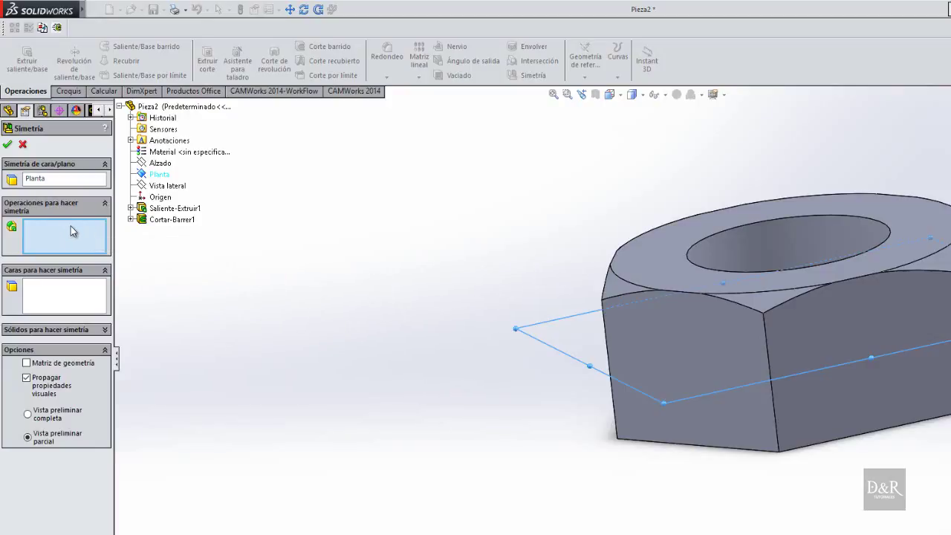
click(615, 288)
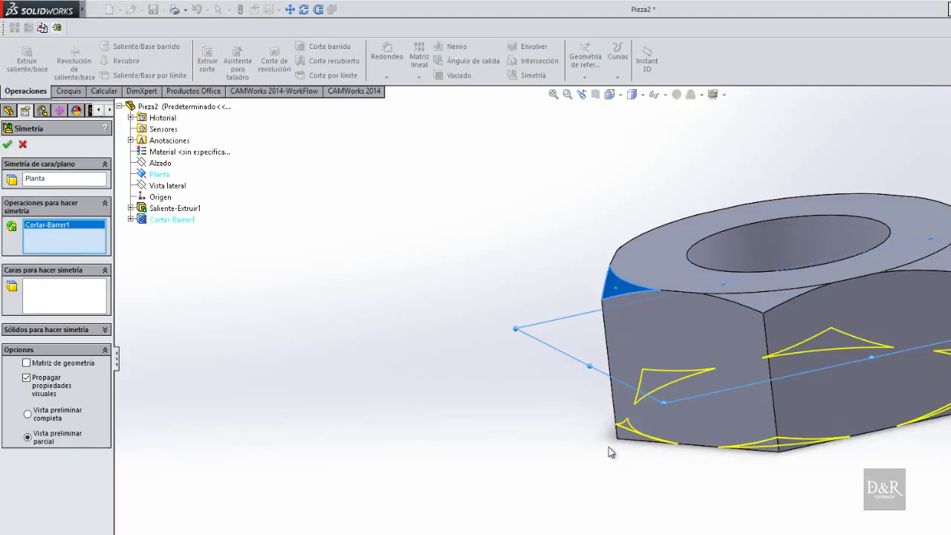
click(6, 145)
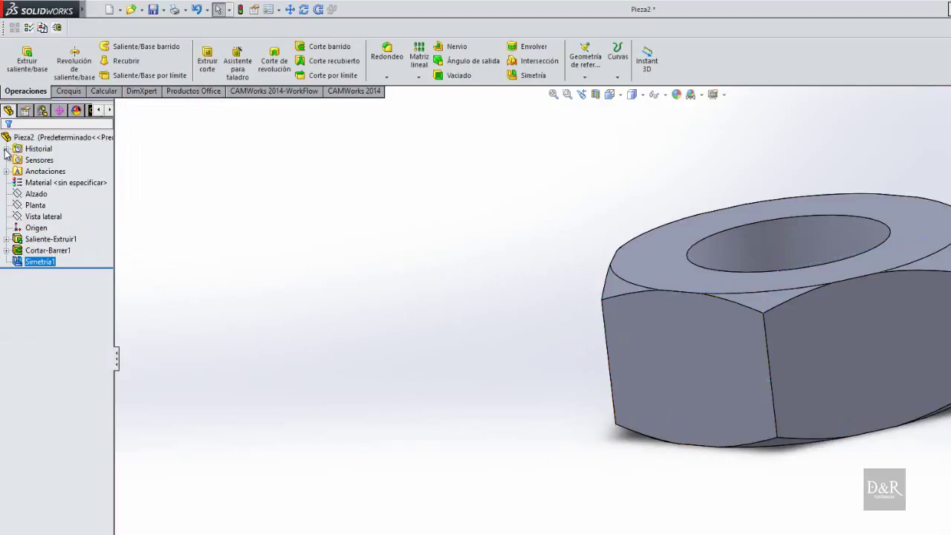
- Start a new sketch on the Alzado plane of the nut
mouse_move(583, 469)
middle_down()
mouse_move(546, 399)
mouse_move(556, 304)
mouse_move(601, 260)
mouse_move(486, 378)
mouse_move(424, 499)
middle_up()
mouse_move(475, 250)
middle_down()
mouse_move(431, 254)
mouse_move(434, 222)
middle_up()
key(Escape)
mouse_move(551, 452)
middle_down()
mouse_move(542, 365)
mouse_move(523, 435)
middle_up()
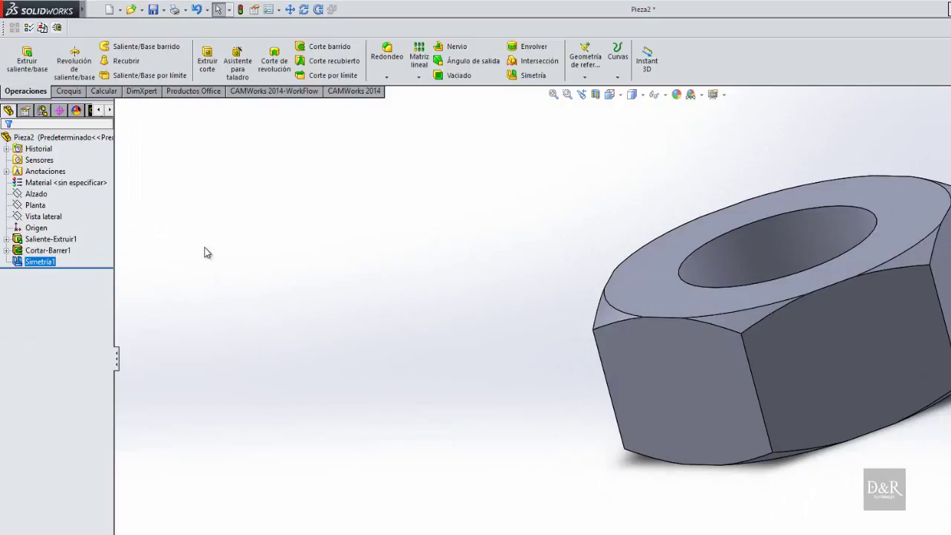
key(f)
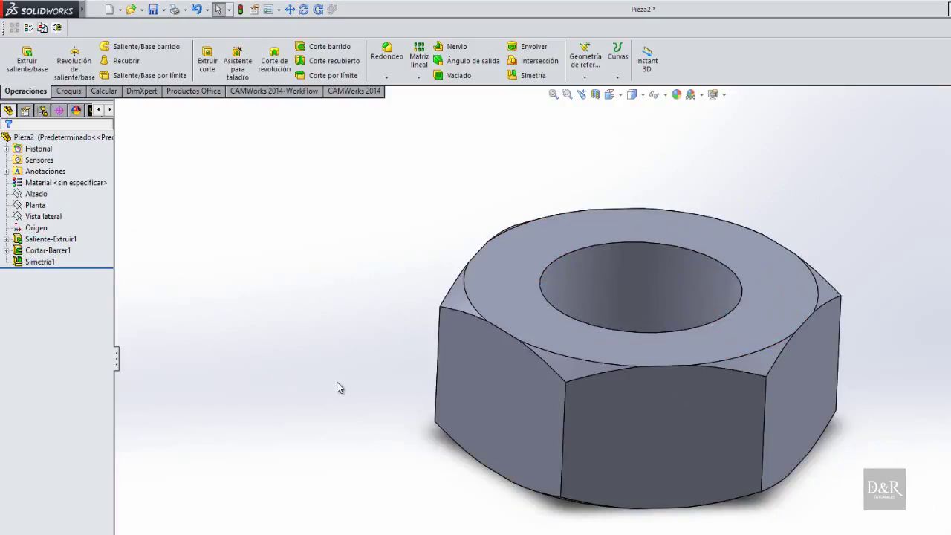
click(35, 205)
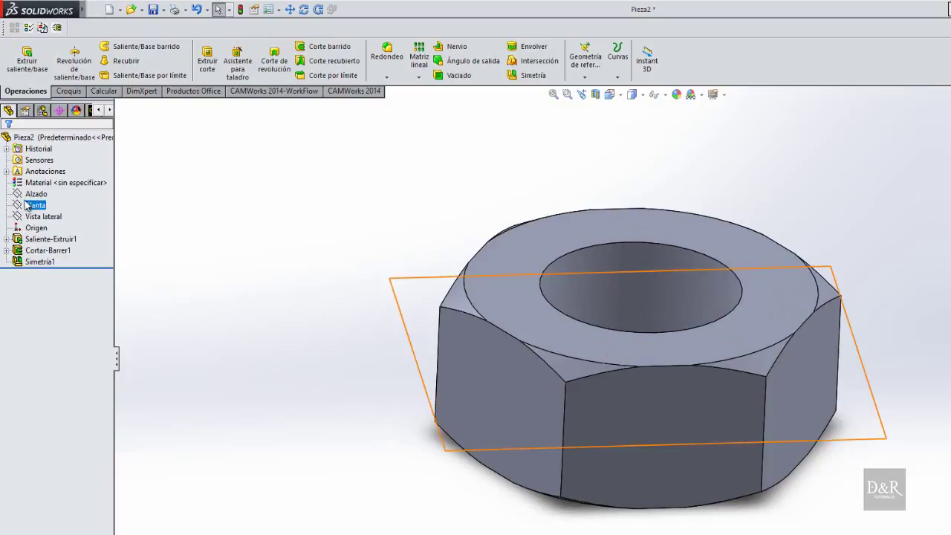
click(34, 194)
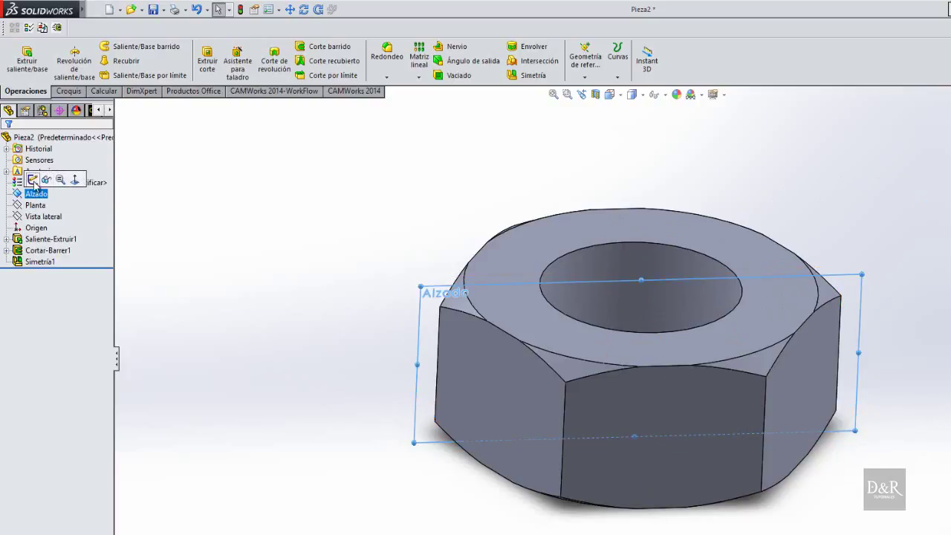
click(33, 180)
- Draw a triangle with a circumscribed circle near the top of the bore
mouse_move(309, 360)
middle_down()
mouse_move(300, 358)
mouse_move(305, 350)
middle_up()
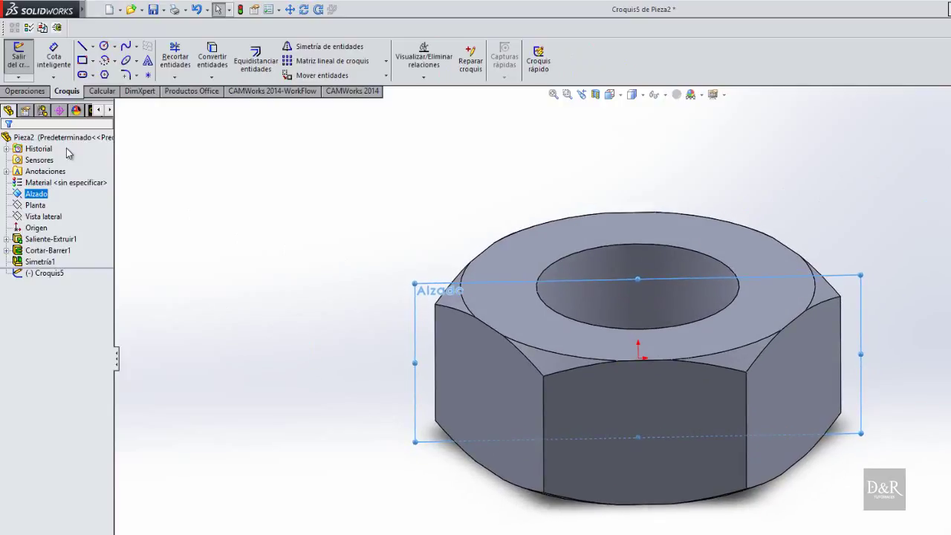
click(104, 76)
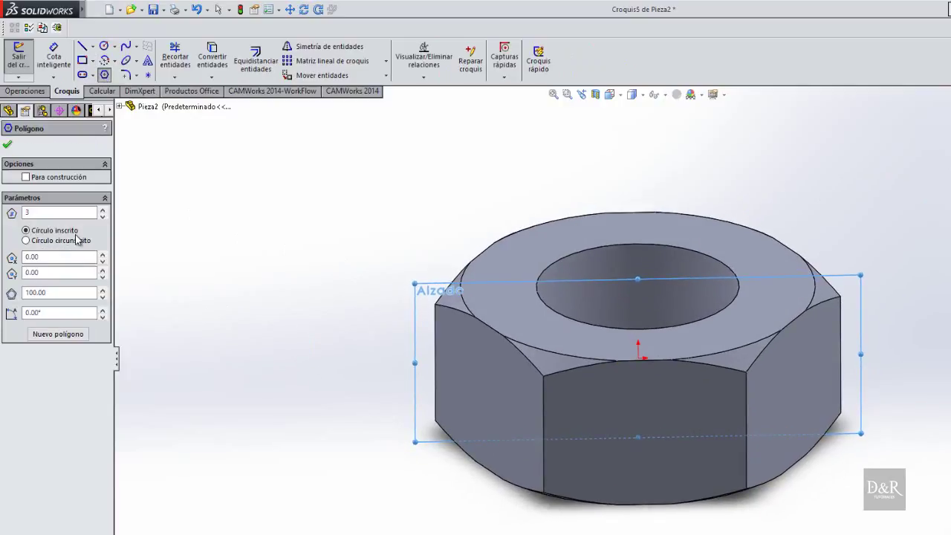
click(56, 240)
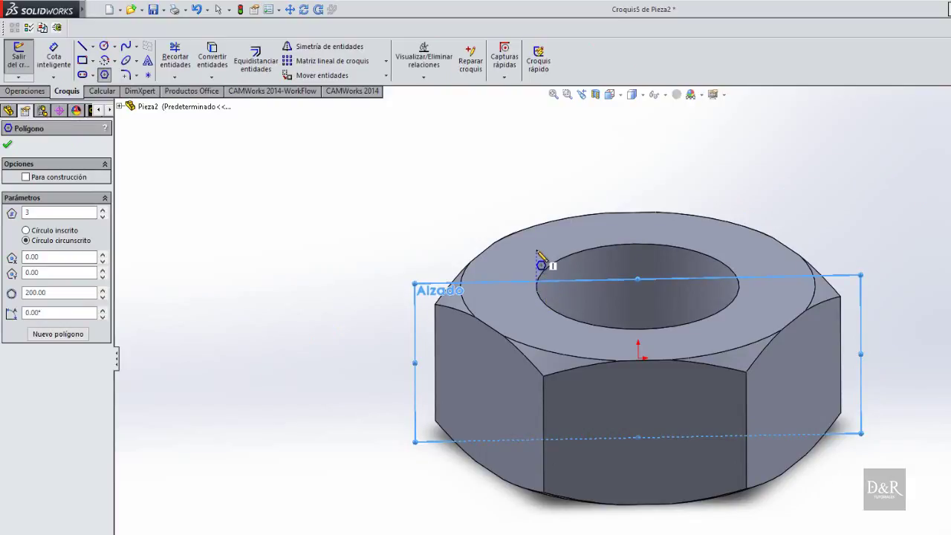
click(537, 252)
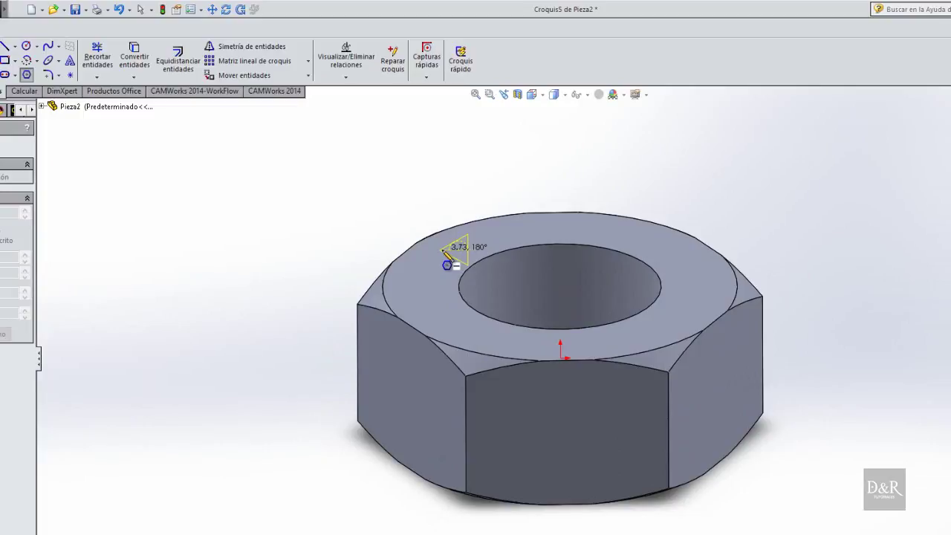
scroll(446, 260, down, 1)
scroll(448, 270, down, 1)
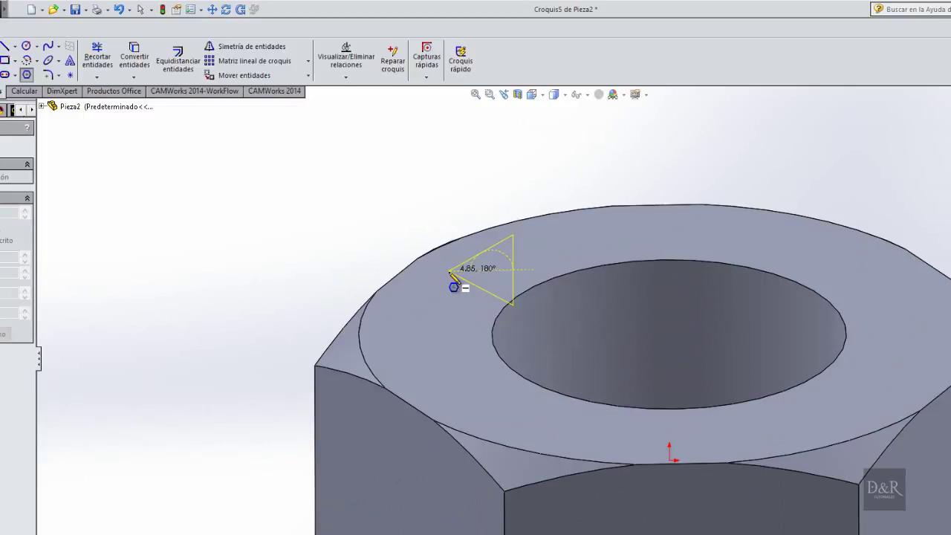
click(450, 273)
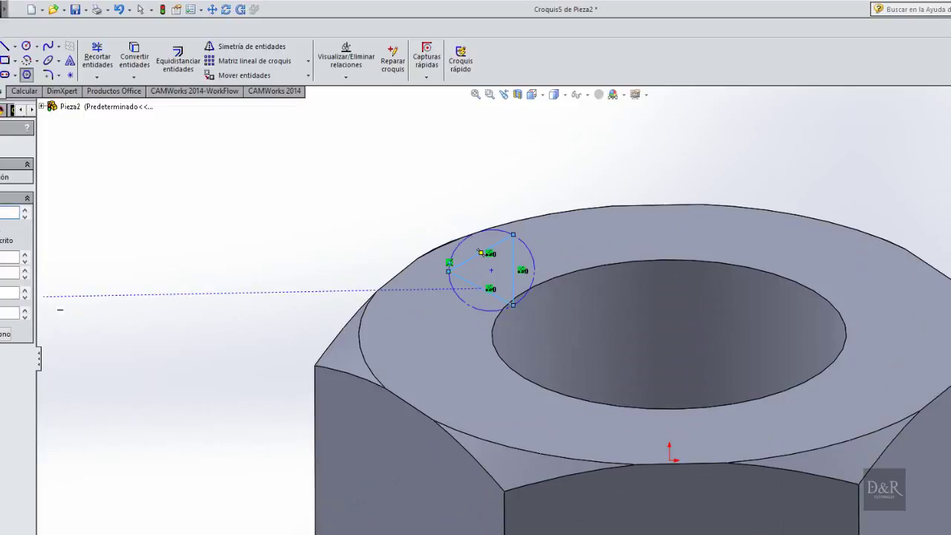
key(Escape)
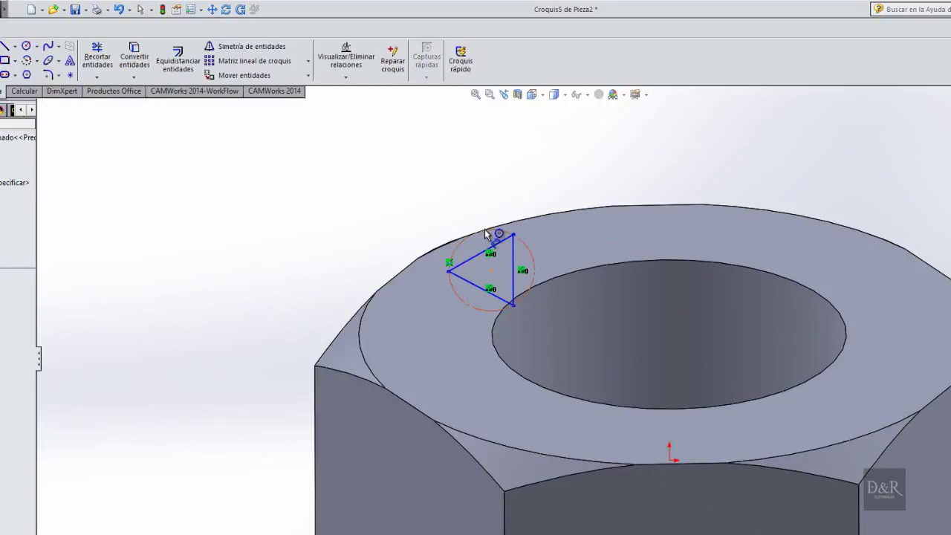
- Dimension the triangle's circle to 5 mm diameter and exit the sketch
click(491, 233)
click(479, 200)
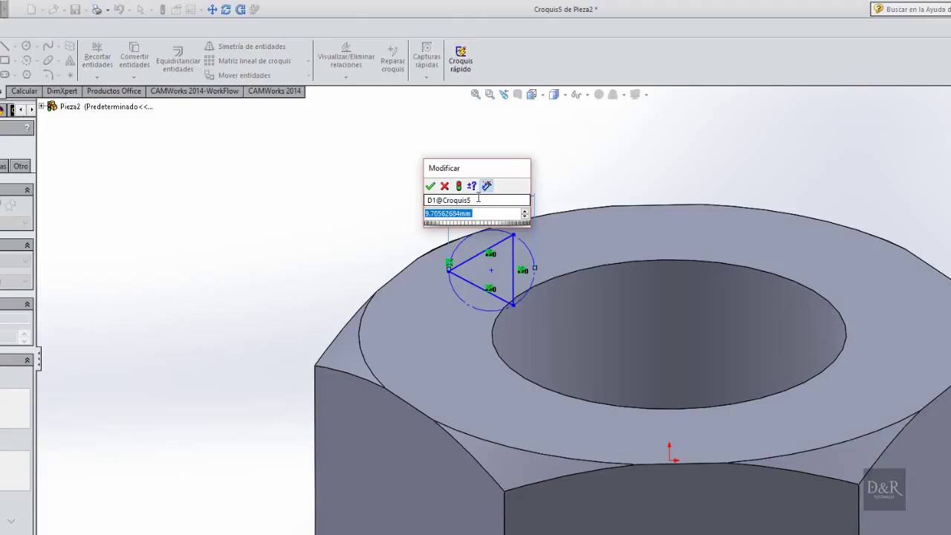
text(5)
key(Return)
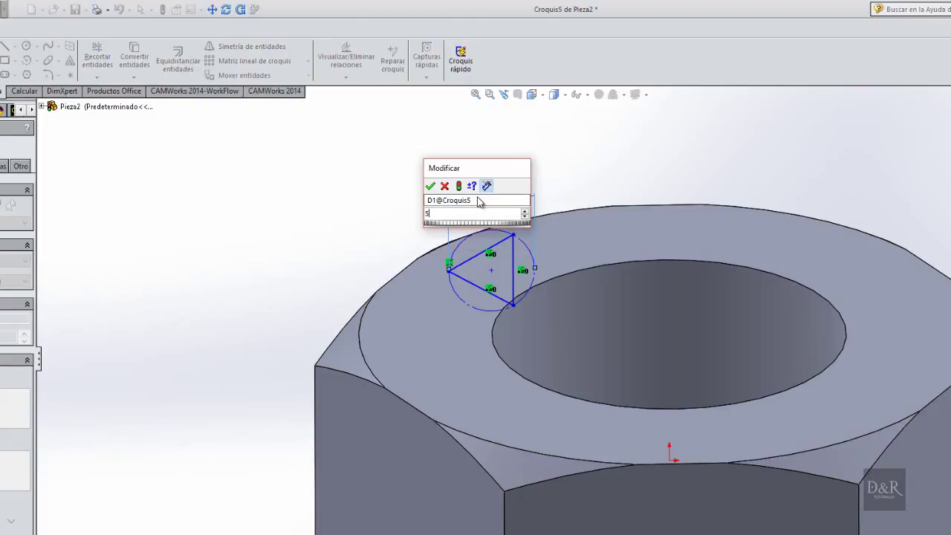
key(z)
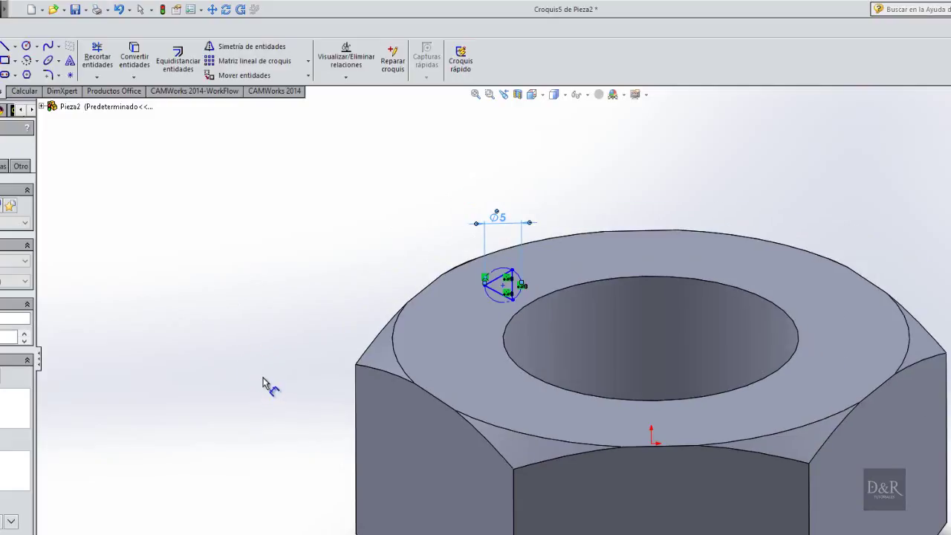
ctrl+middle_drag(265, 389, 403, 382)
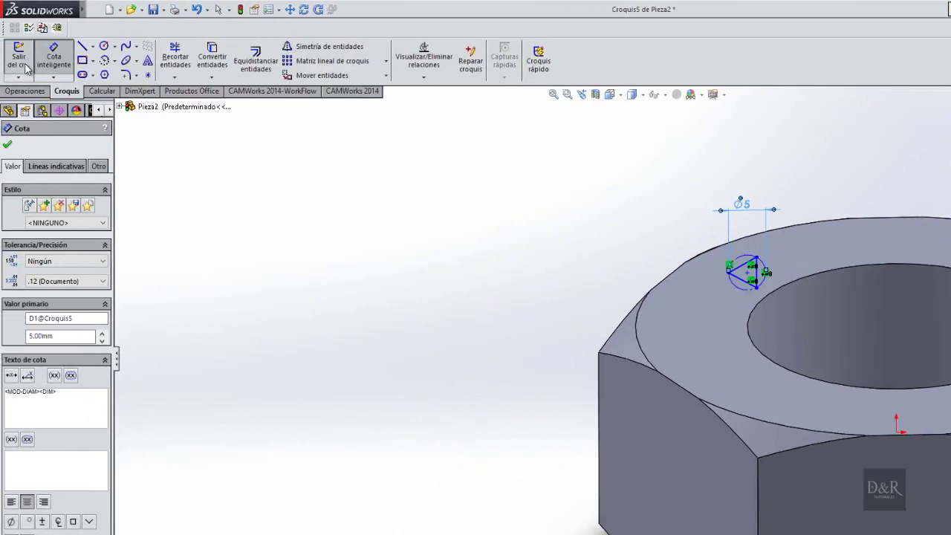
click(20, 59)
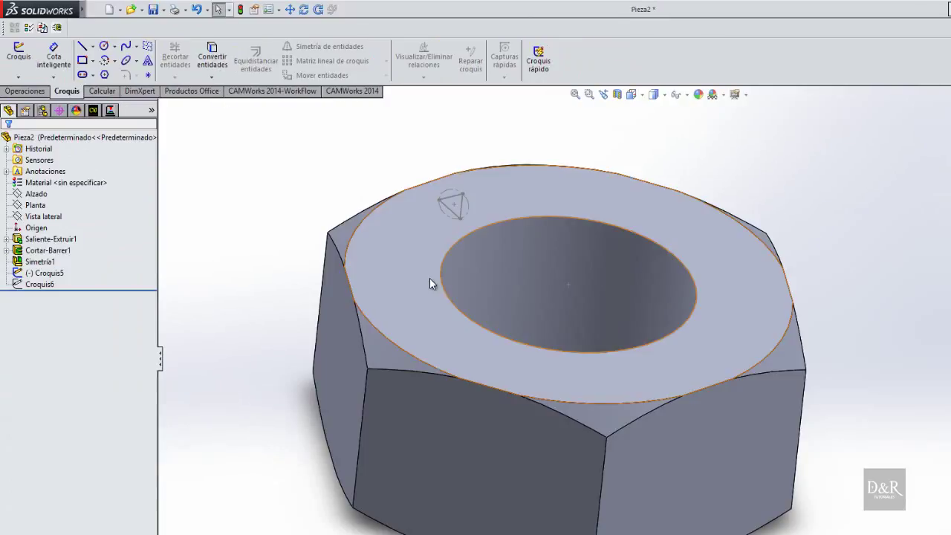
- Sketch on the nut's top face a circle converted from the bore's top edge
click(429, 283)
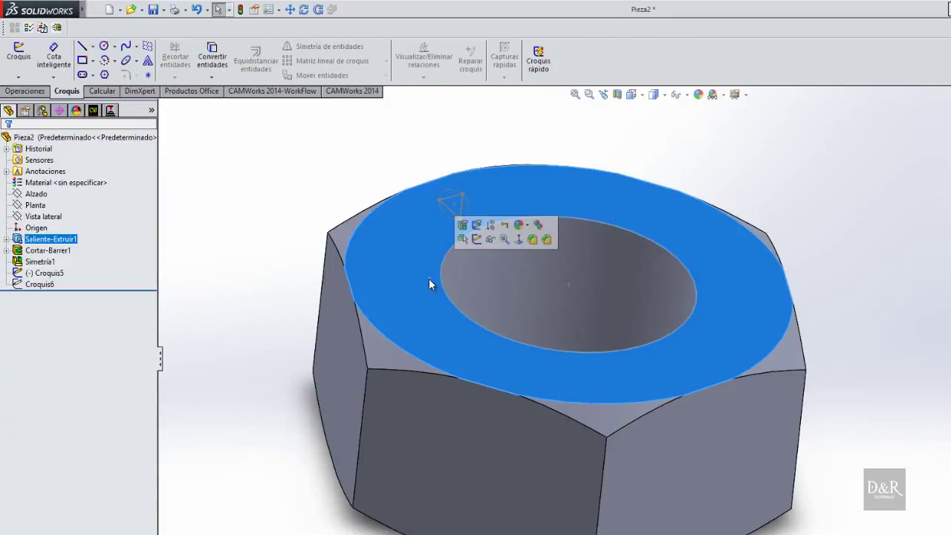
click(476, 239)
click(293, 137)
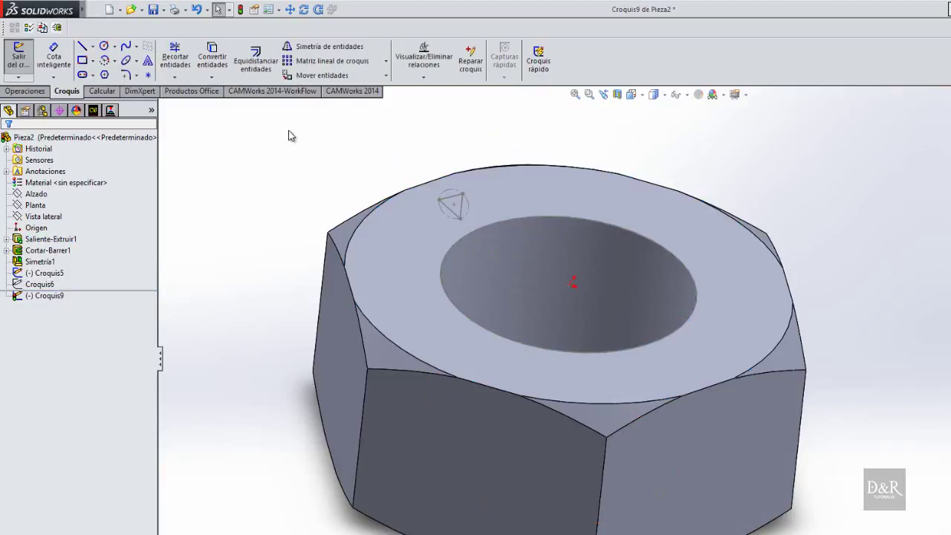
click(221, 62)
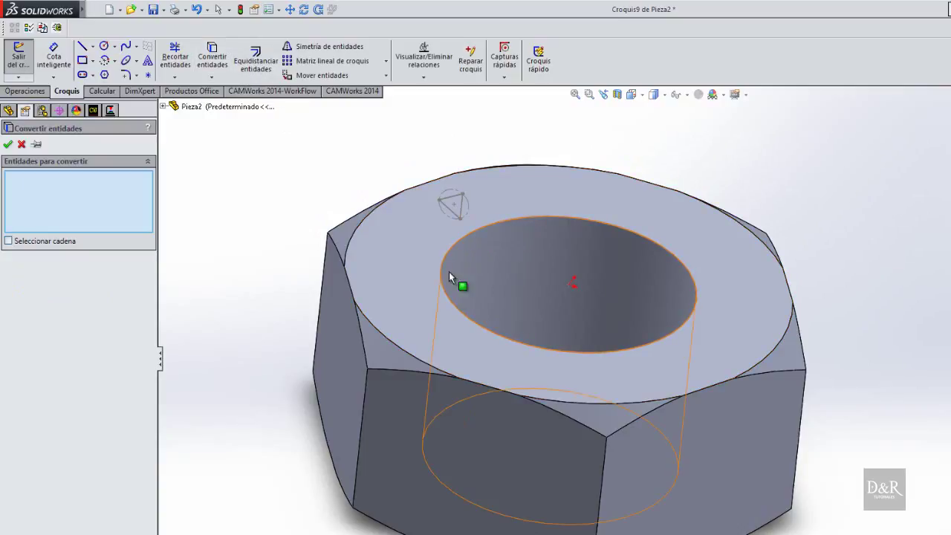
click(524, 220)
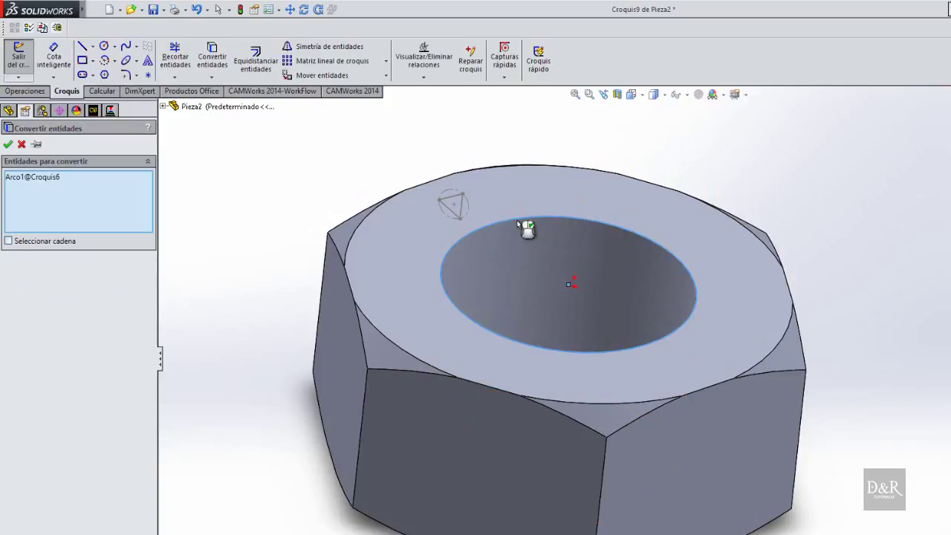
click(8, 144)
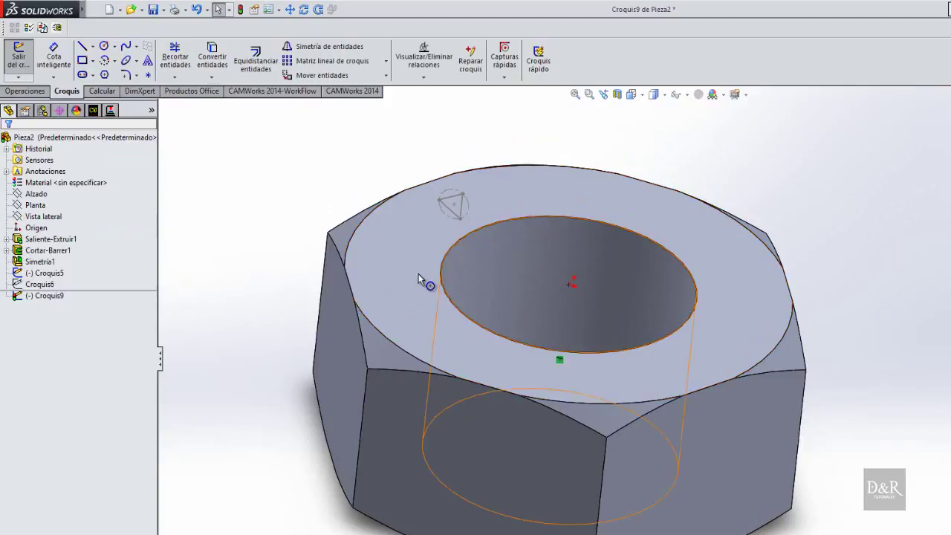
click(44, 92)
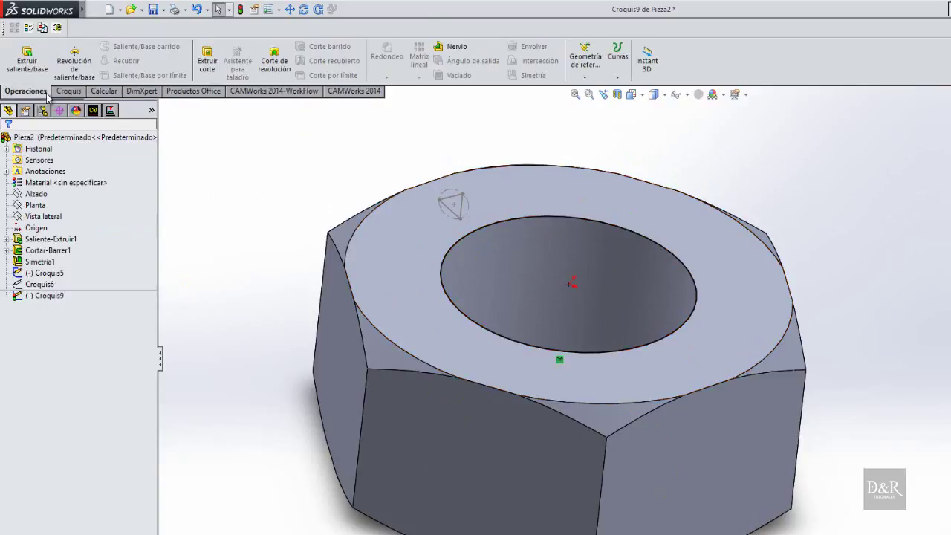
click(617, 64)
- Create a height-and-pitch helix on the bore circle, 100 mm tall at 5 mm pitch
click(644, 108)
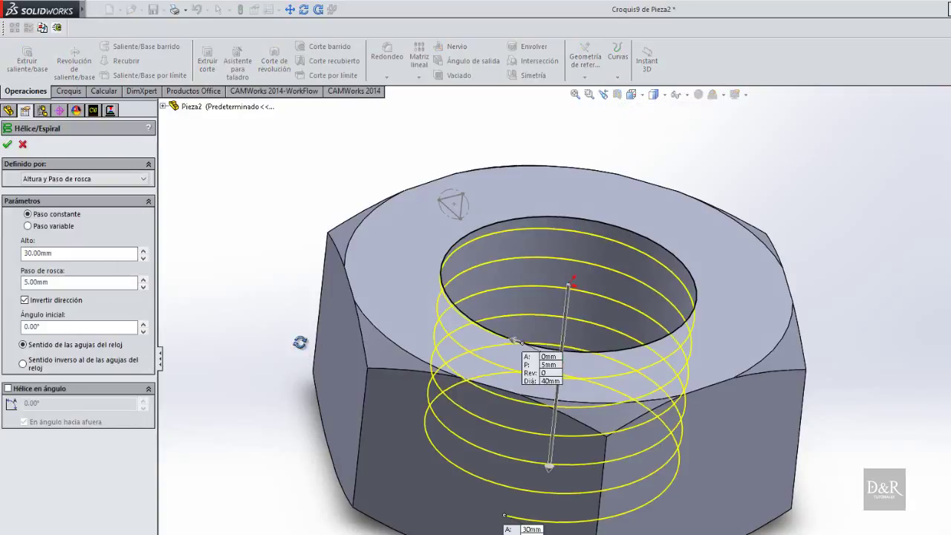
middle_drag(304, 345, 299, 301)
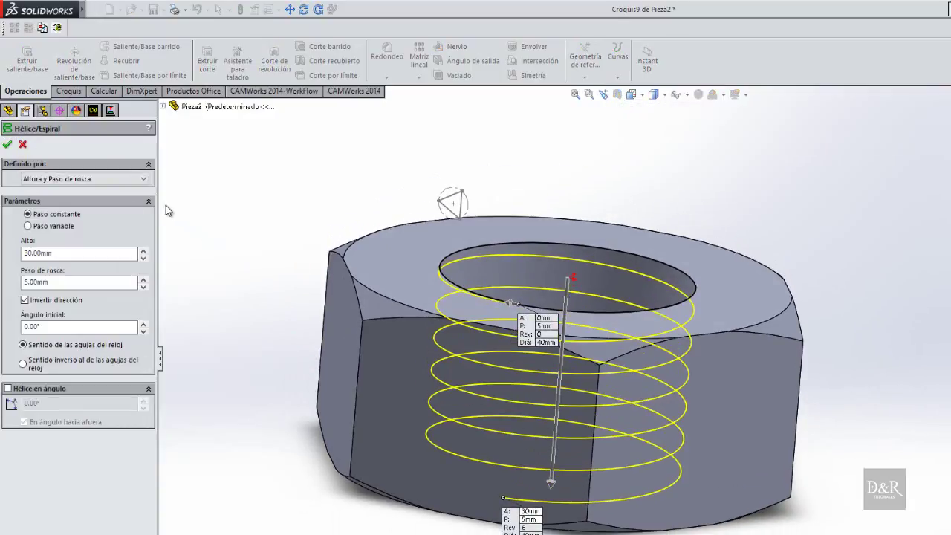
click(142, 179)
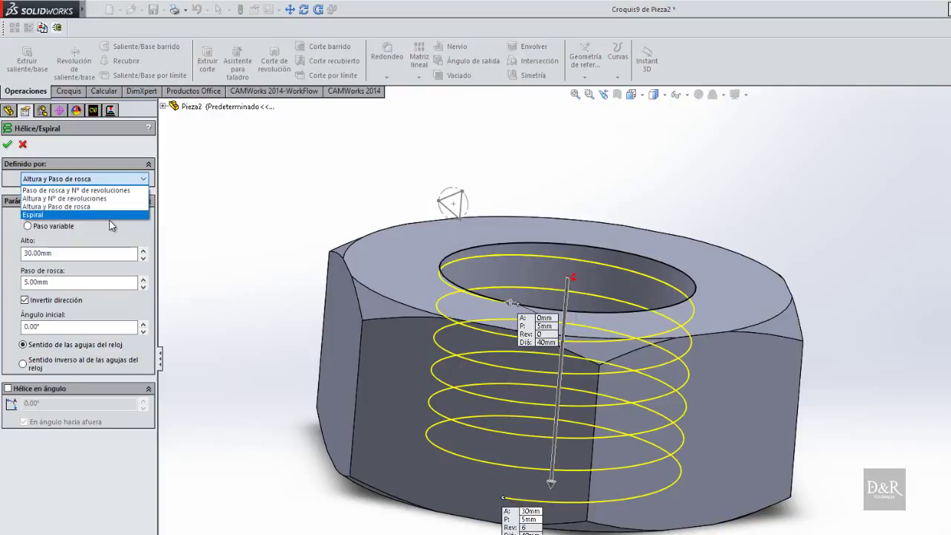
click(122, 226)
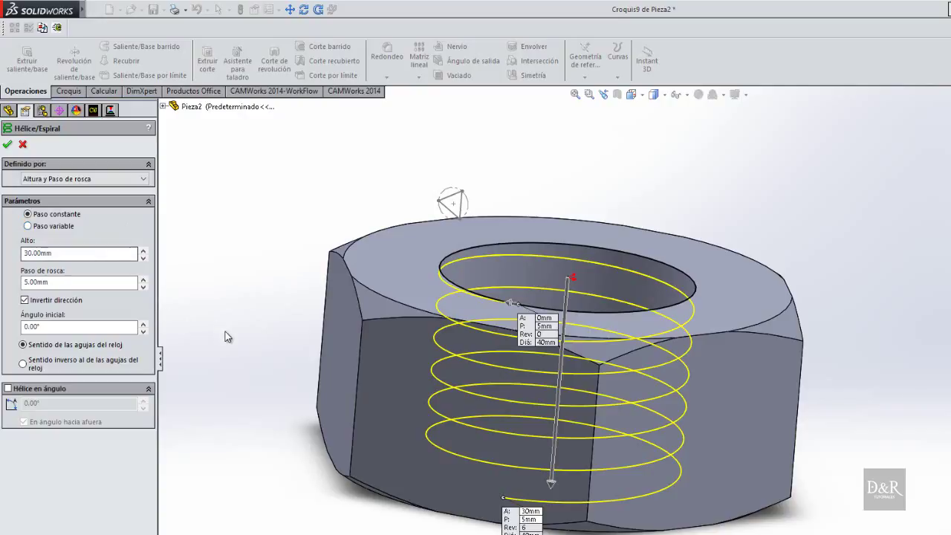
mouse_move(225, 332)
middle_down()
mouse_move(225, 278)
mouse_move(227, 290)
middle_up()
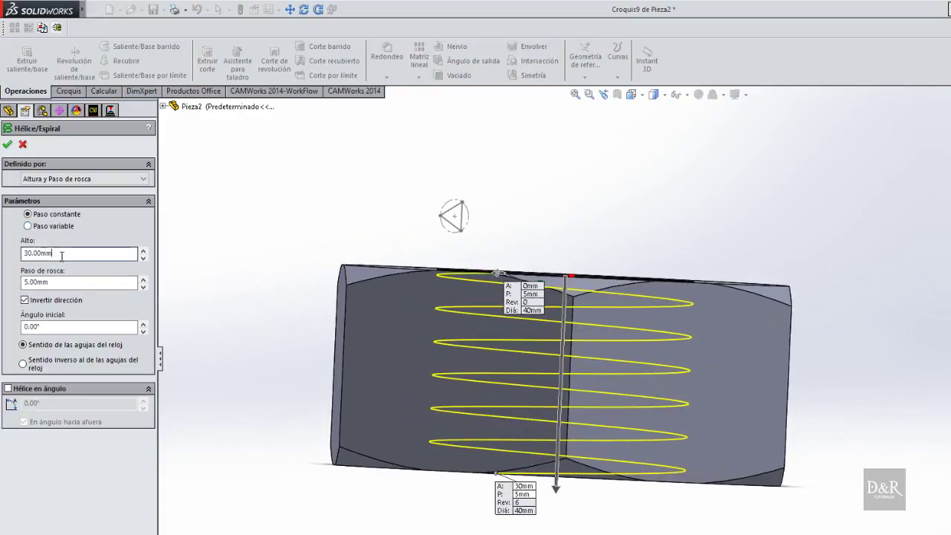
double_click(88, 255)
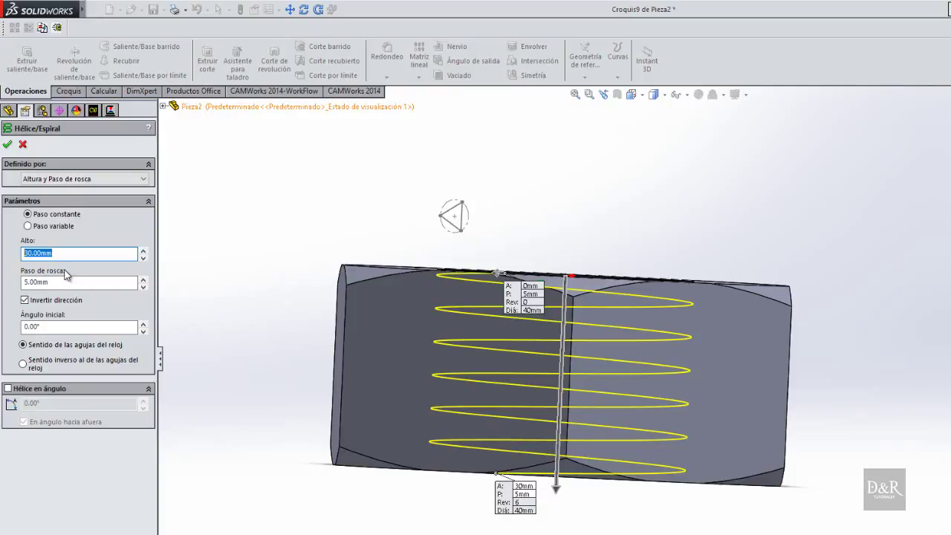
text(100)
key(Tab)
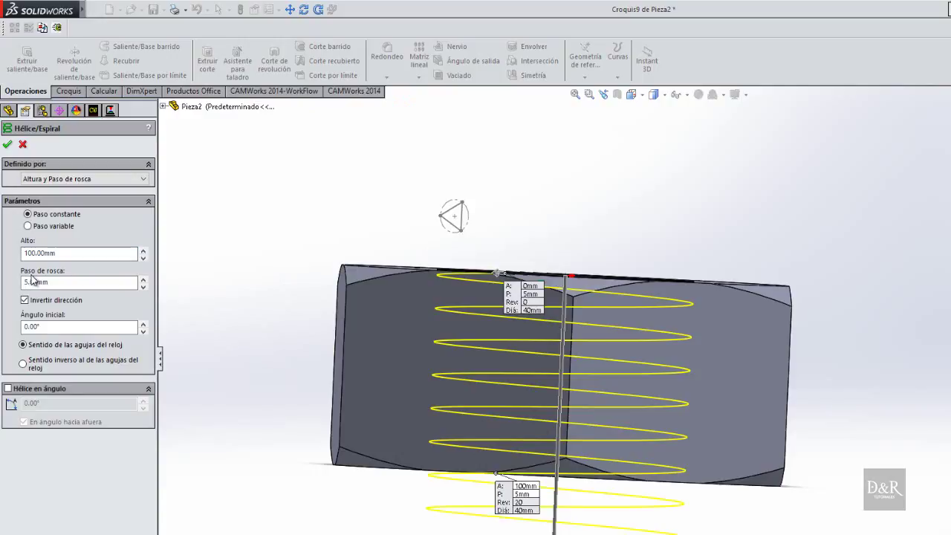
scroll(405, 361, down, 2)
scroll(406, 361, up, 3)
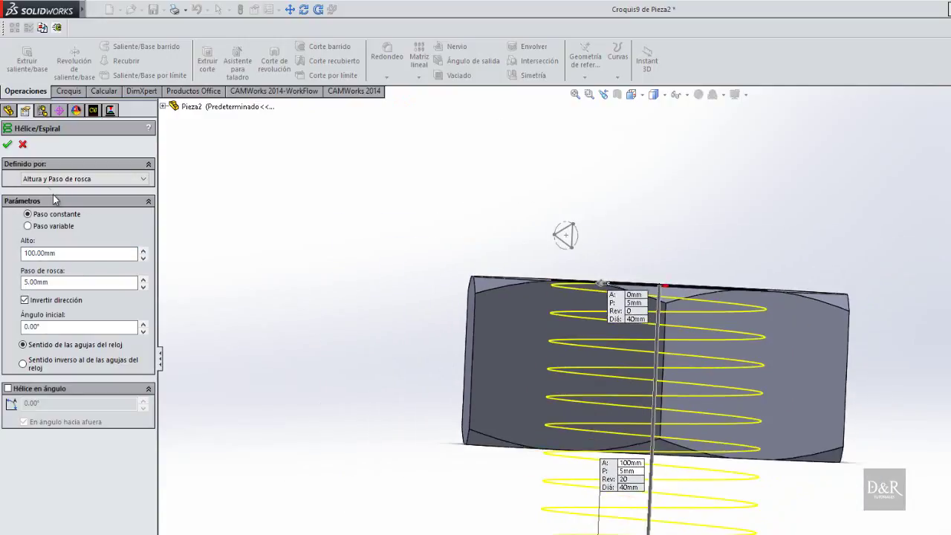
click(7, 144)
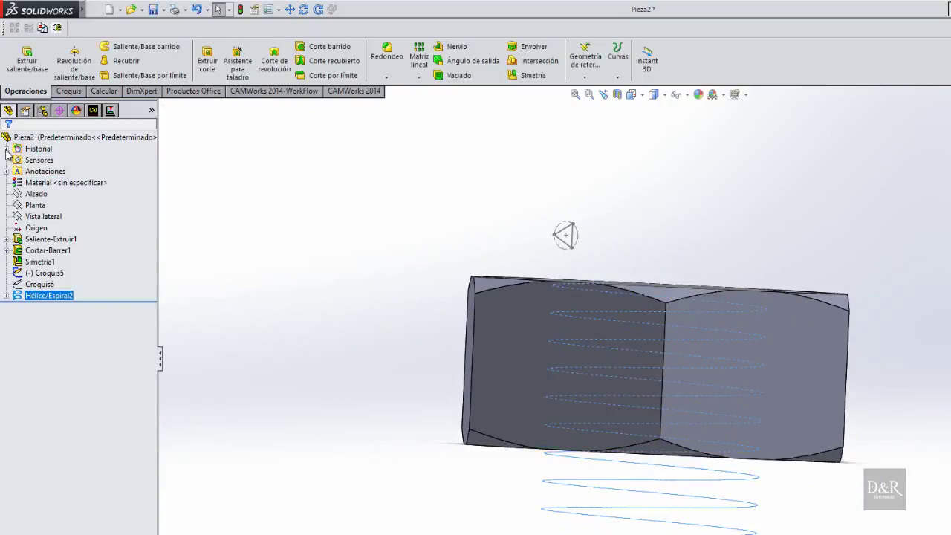
key(ctrl+7)
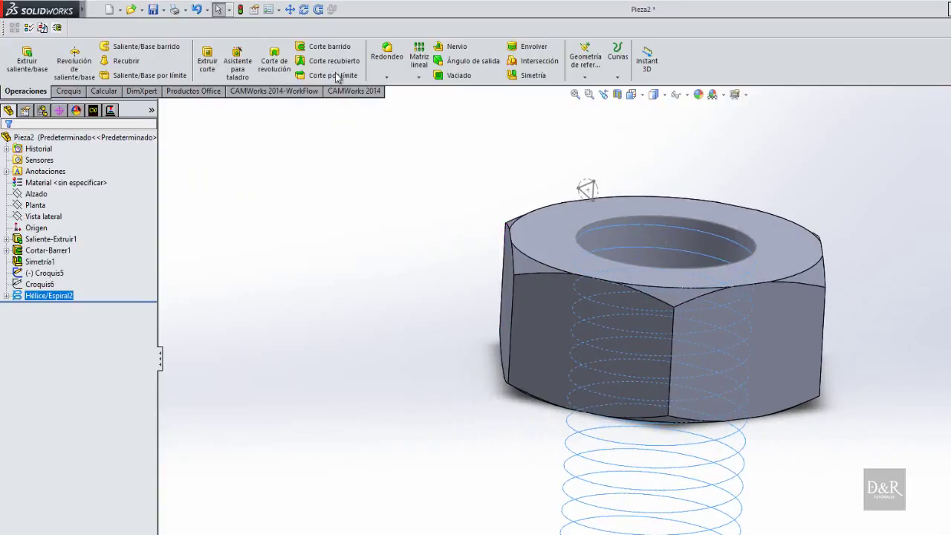
- Swept-cut the Croquis5 triangle profile along Hélice/Espiral2 to thread the bore
click(330, 47)
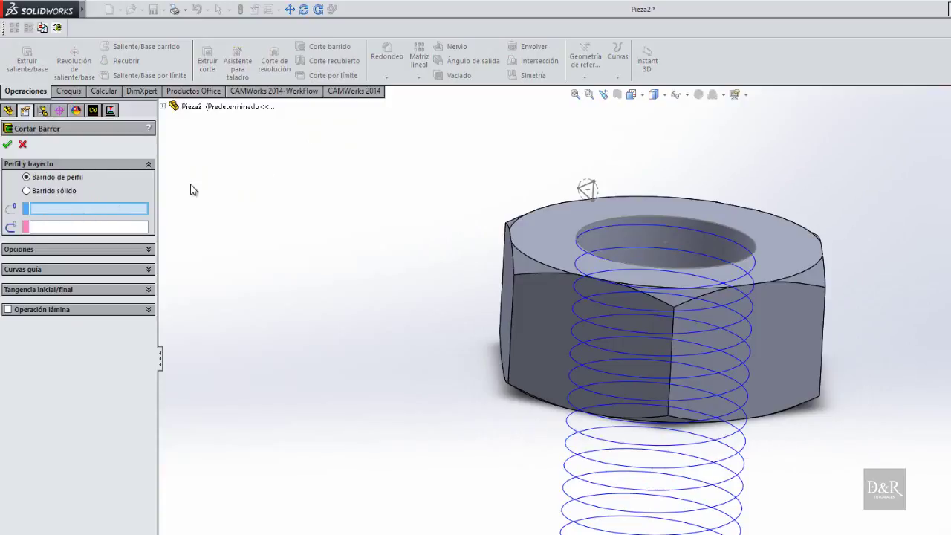
click(596, 187)
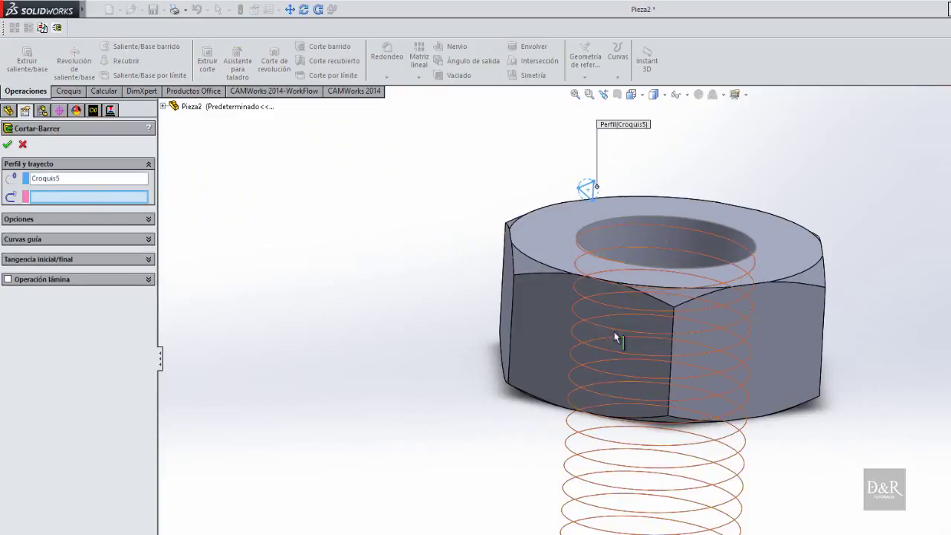
click(598, 487)
scroll(483, 430, down, 1)
scroll(483, 430, down, 2)
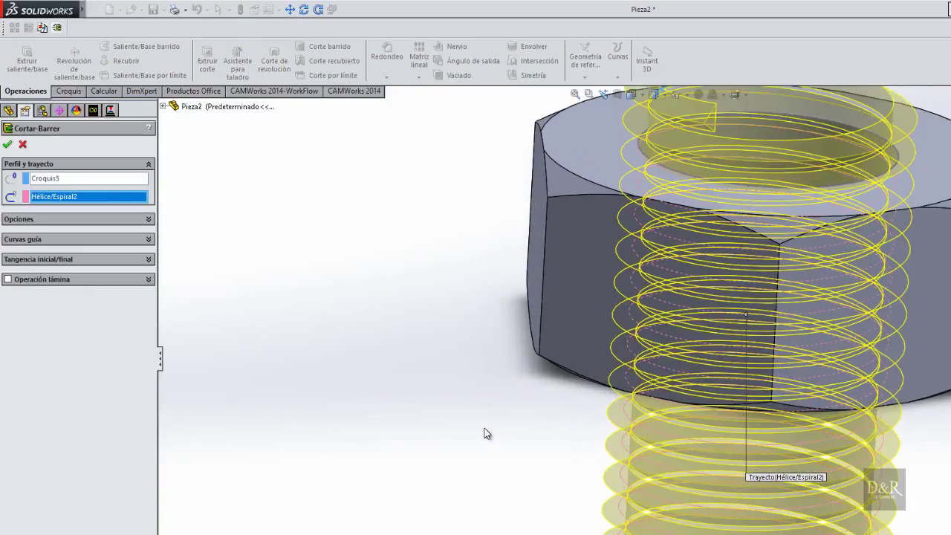
scroll(522, 413, up, 3)
scroll(526, 389, up, 2)
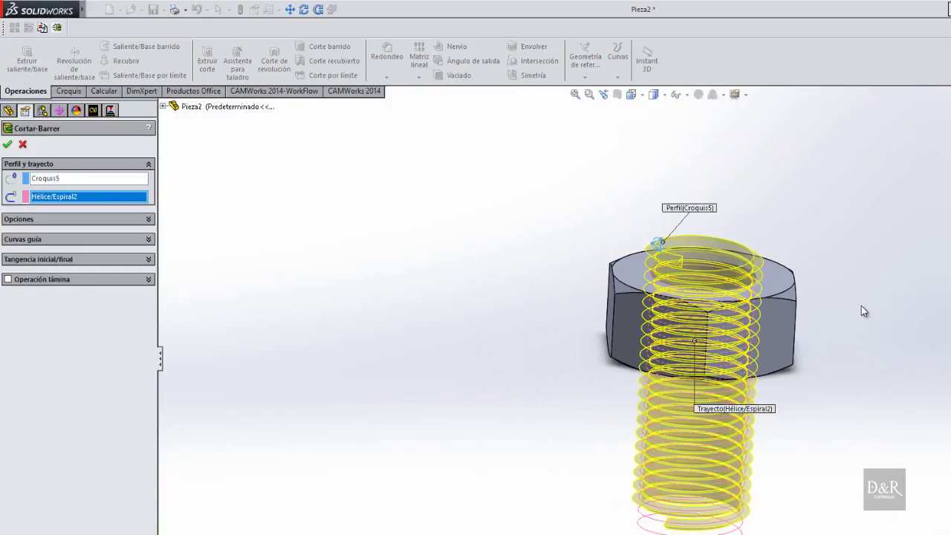
scroll(860, 305, down, 1)
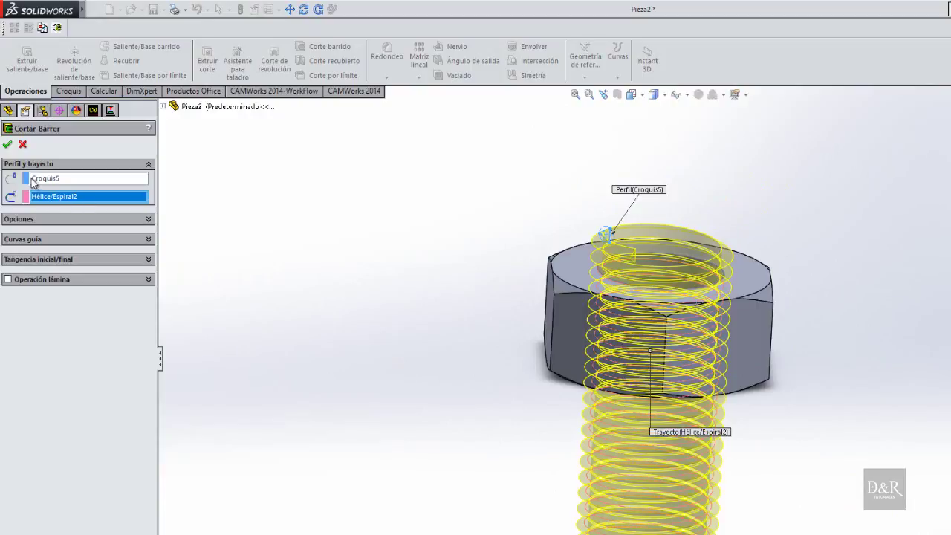
click(7, 143)
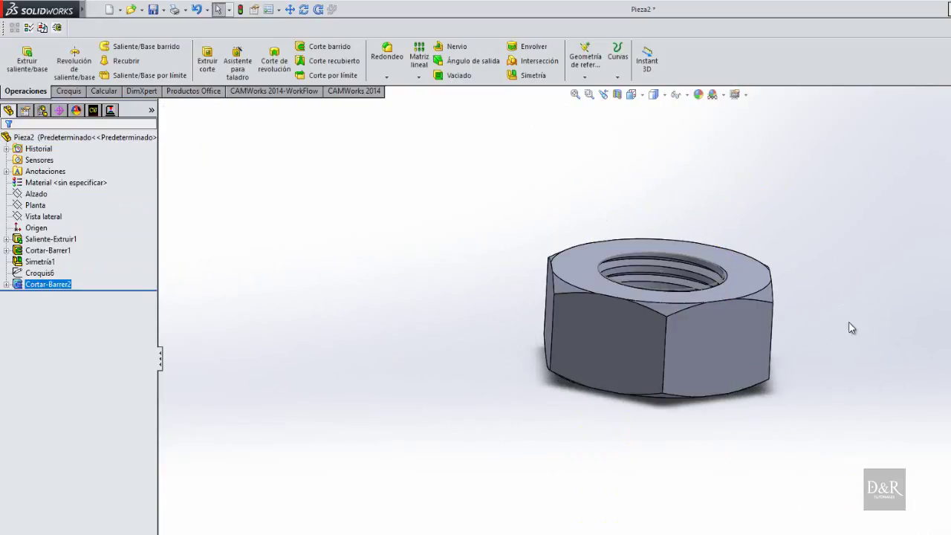
mouse_move(850, 328)
middle_down()
mouse_move(816, 432)
mouse_move(802, 237)
mouse_move(769, 385)
middle_up()
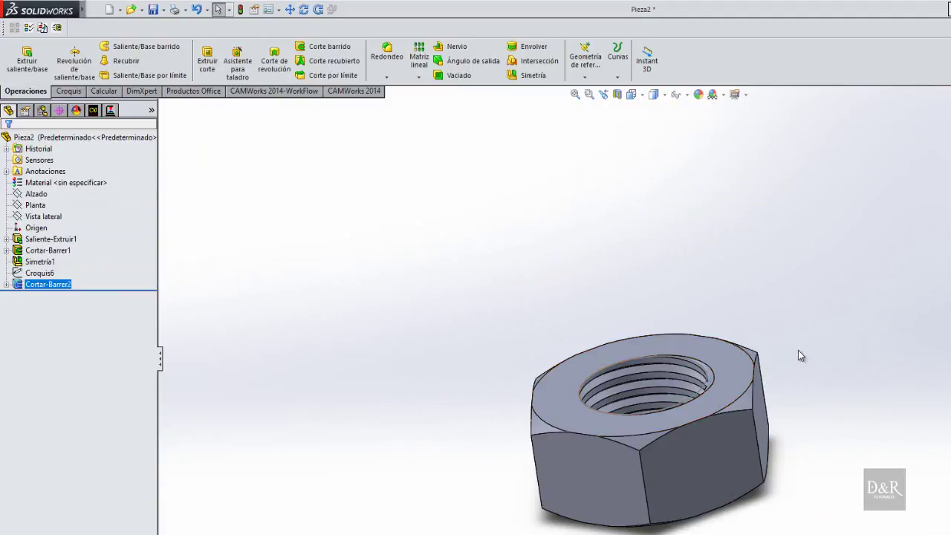
scroll(773, 378, down, 2)
scroll(665, 392, down, 2)
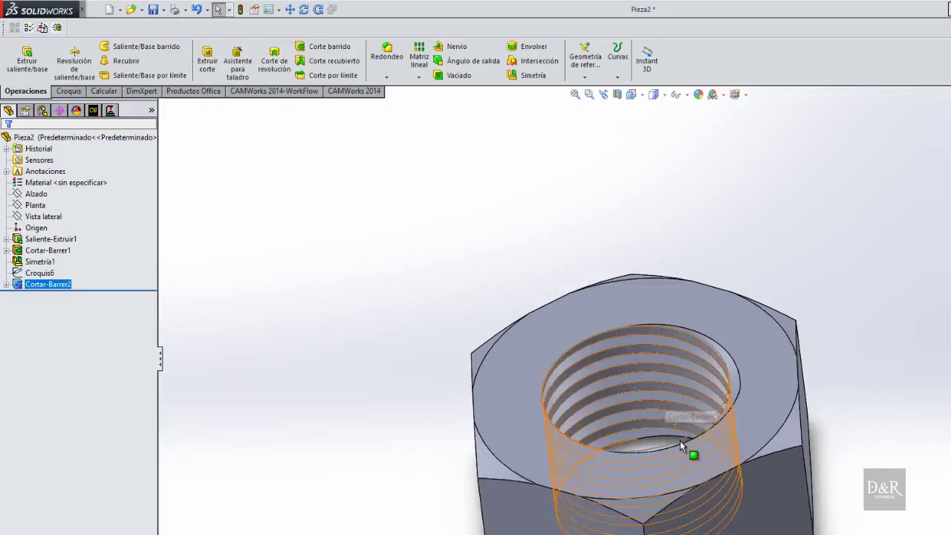
scroll(680, 441, up, 3)
mouse_move(682, 443)
middle_down()
mouse_move(659, 456)
mouse_move(647, 388)
middle_up()
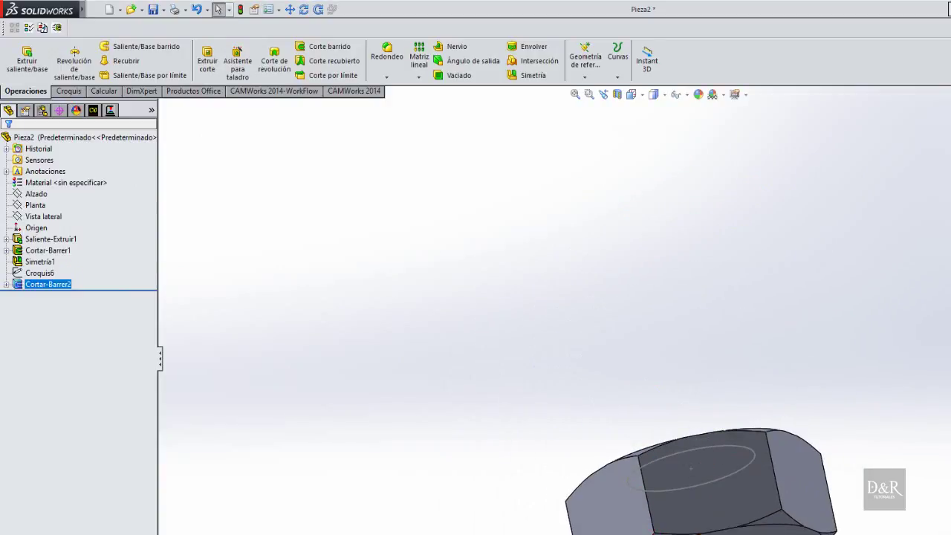
mouse_move(696, 456)
middle_down()
mouse_move(747, 318)
mouse_move(651, 439)
mouse_move(403, 297)
mouse_move(338, 292)
middle_up()
middle_drag(677, 334, 645, 390)
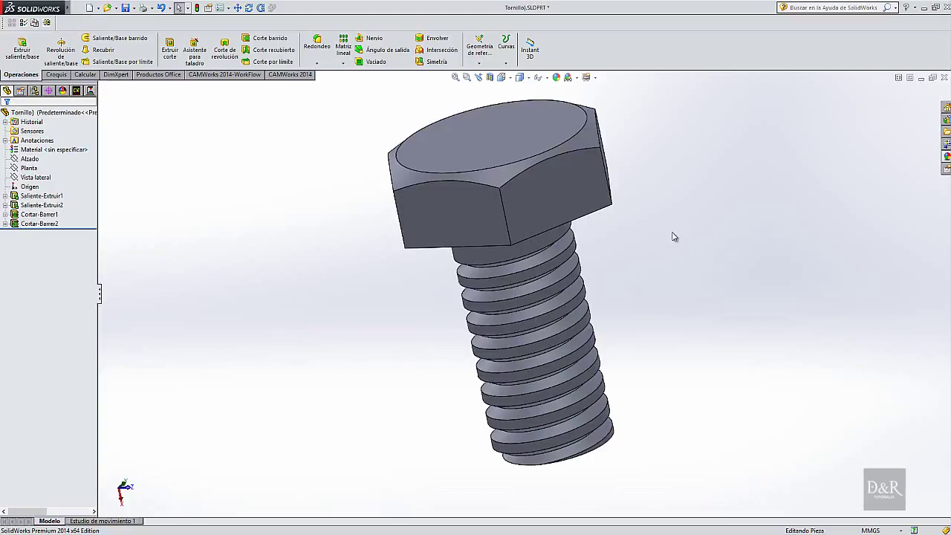
- In Tornillo, create Plano1 offset about 82.64 mm from Vista lateral across the shank
mouse_move(671, 237)
middle_down()
mouse_move(656, 248)
mouse_move(671, 260)
mouse_move(647, 289)
middle_up()
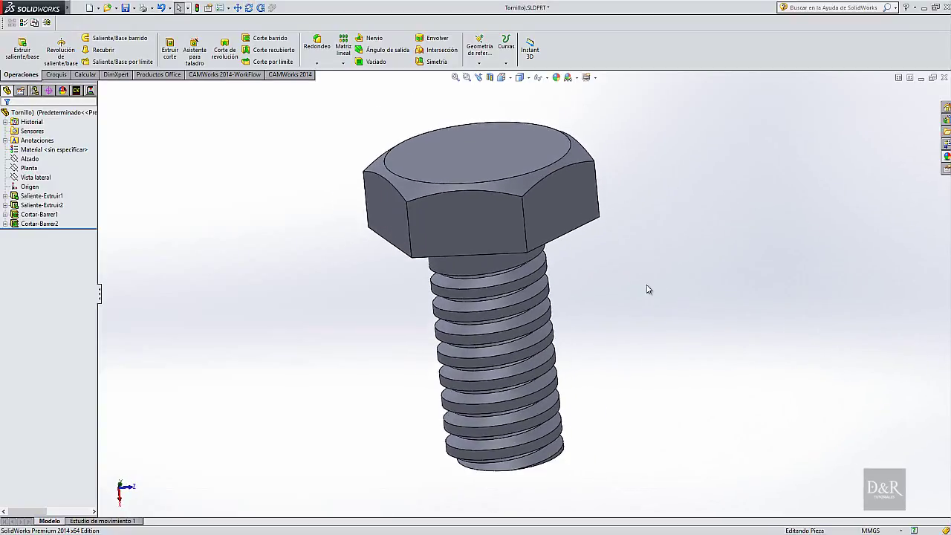
click(15, 178)
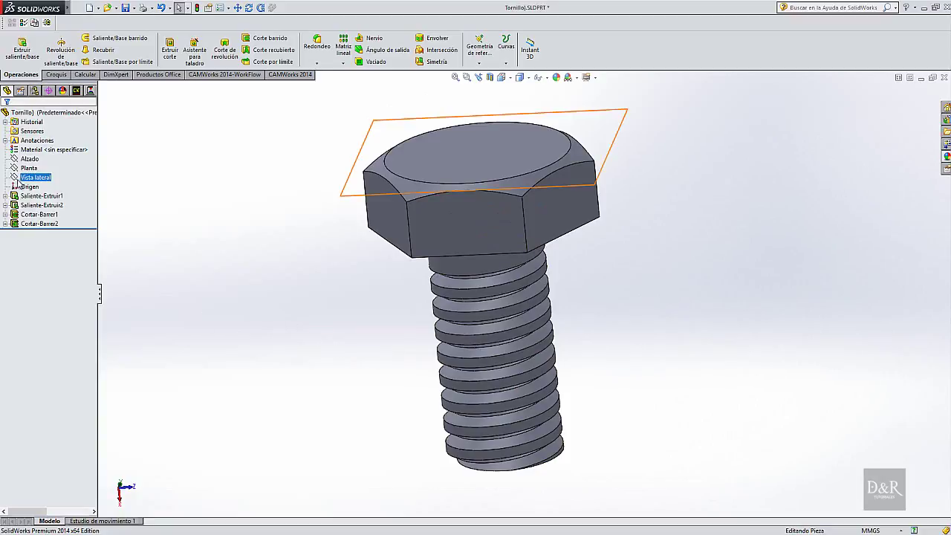
click(27, 169)
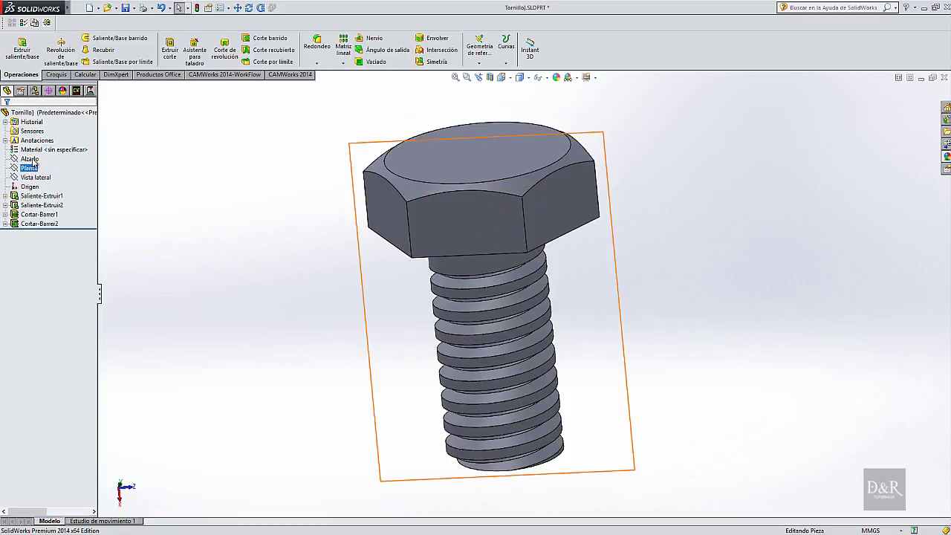
click(31, 160)
click(31, 168)
click(30, 178)
click(30, 179)
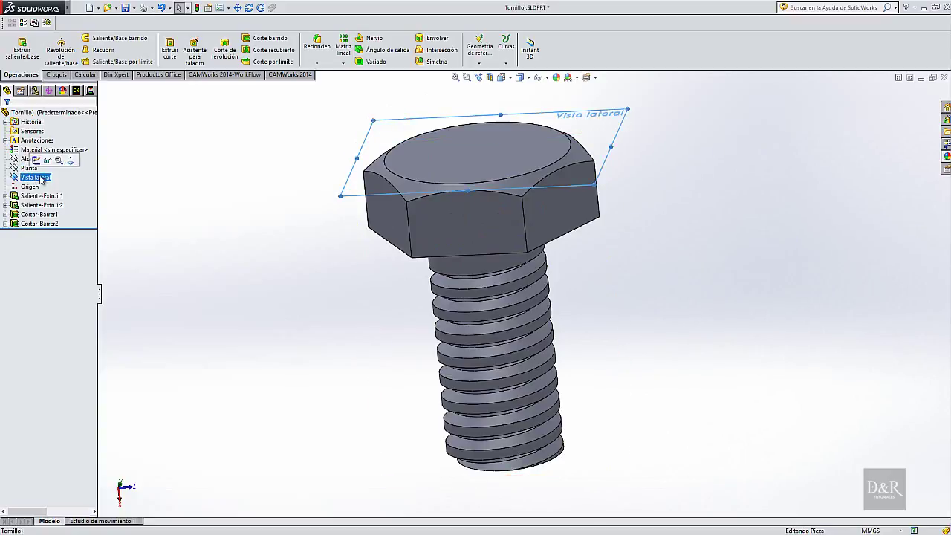
middle_drag(367, 300, 375, 270)
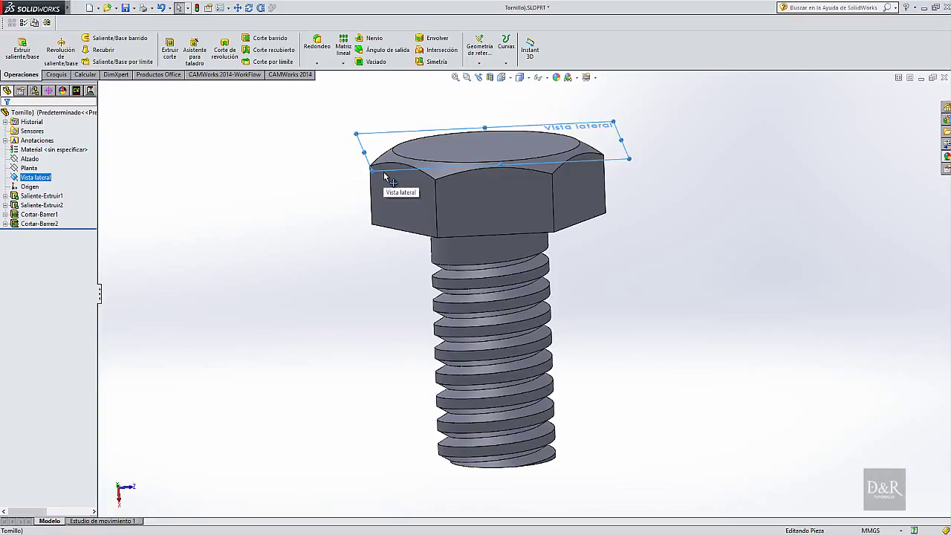
ctrl+drag(385, 175, 411, 377)
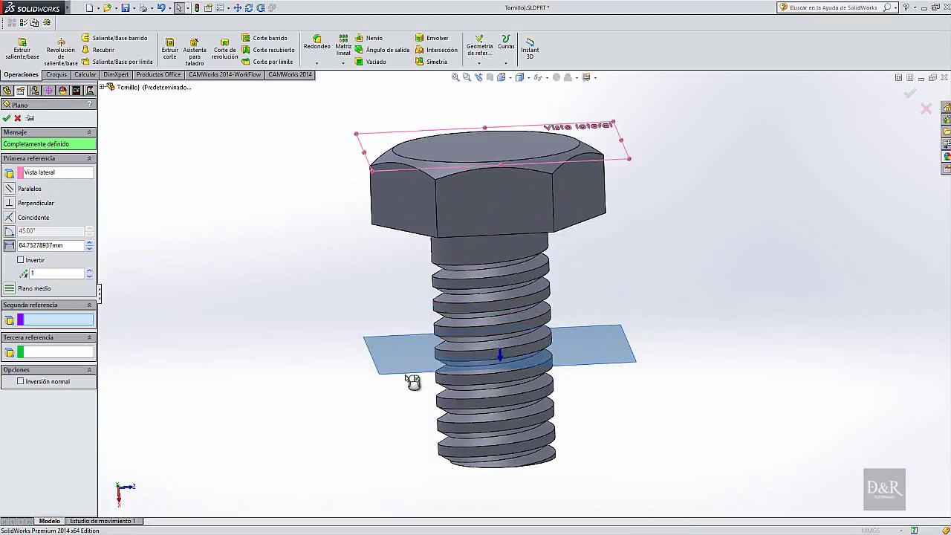
ctrl+drag(411, 377, 414, 369)
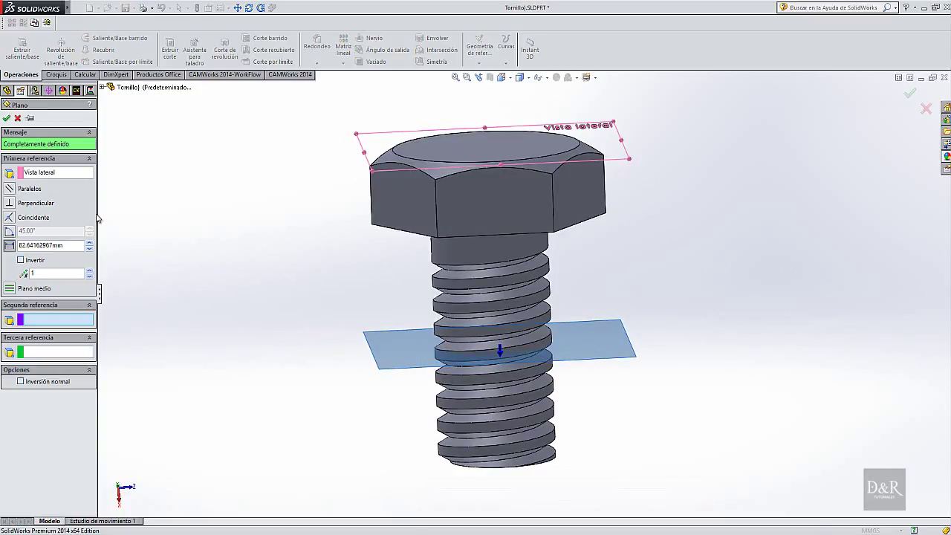
click(6, 118)
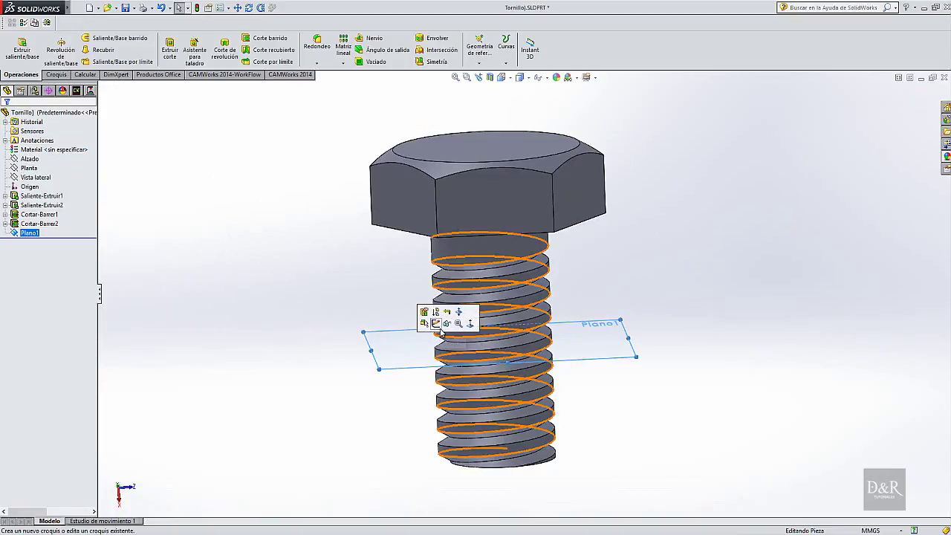
- Sketch a hexagon on Plano1 centred on the origin, viewed normal to the plane
click(436, 325)
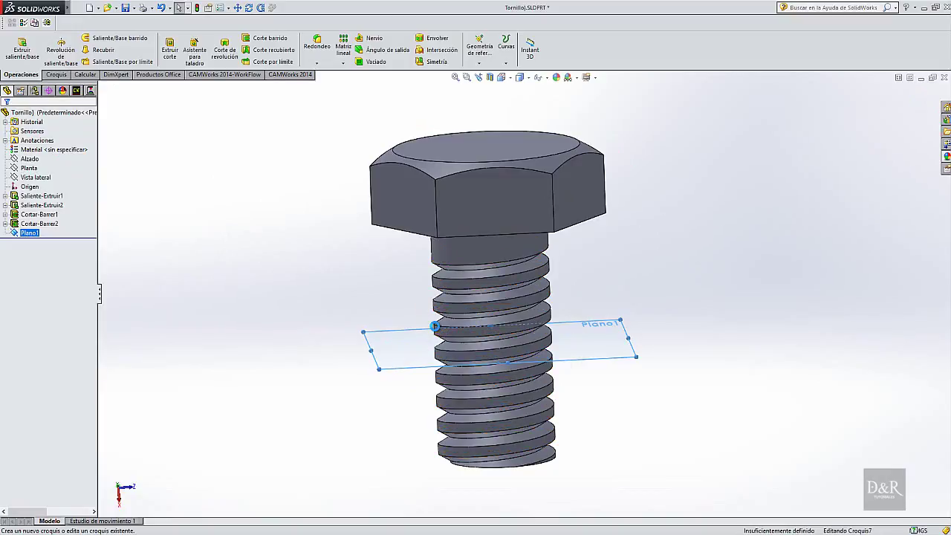
click(510, 78)
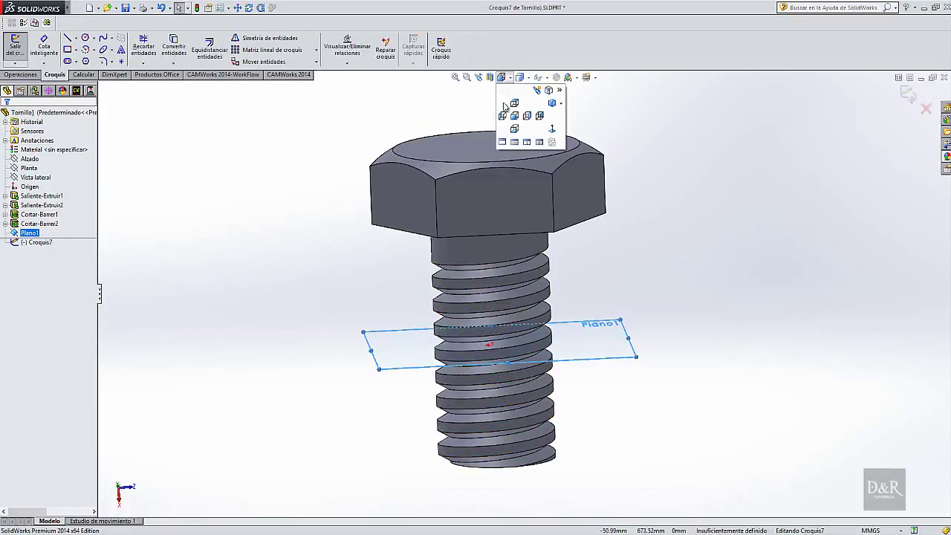
click(508, 111)
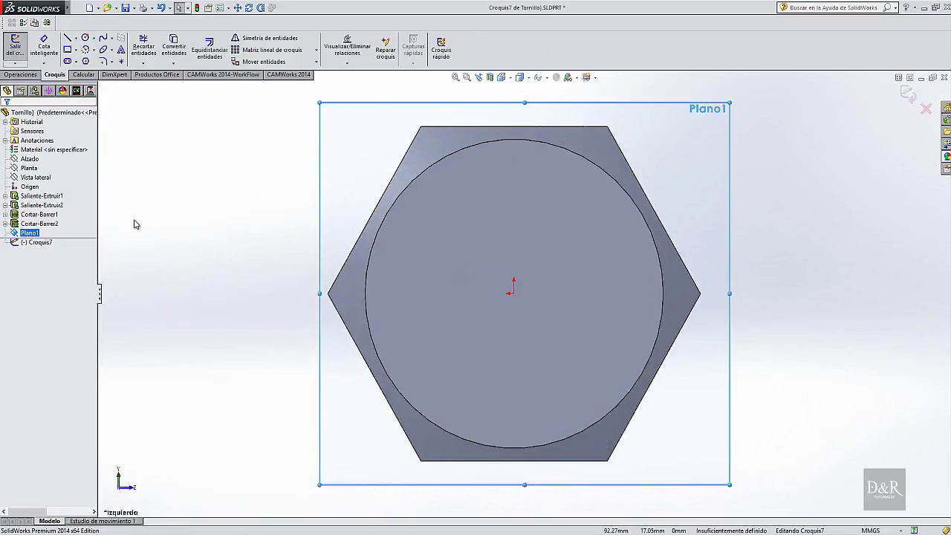
click(86, 61)
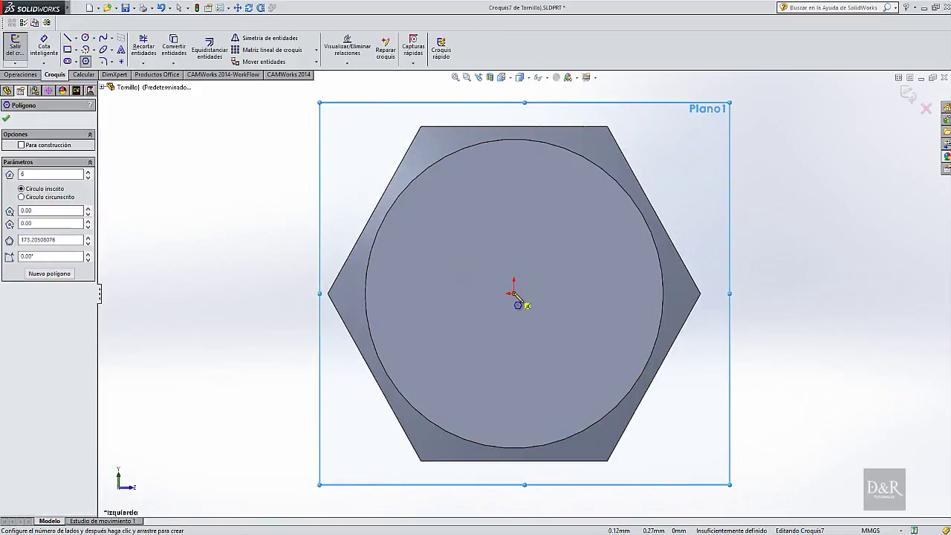
click(45, 197)
click(514, 294)
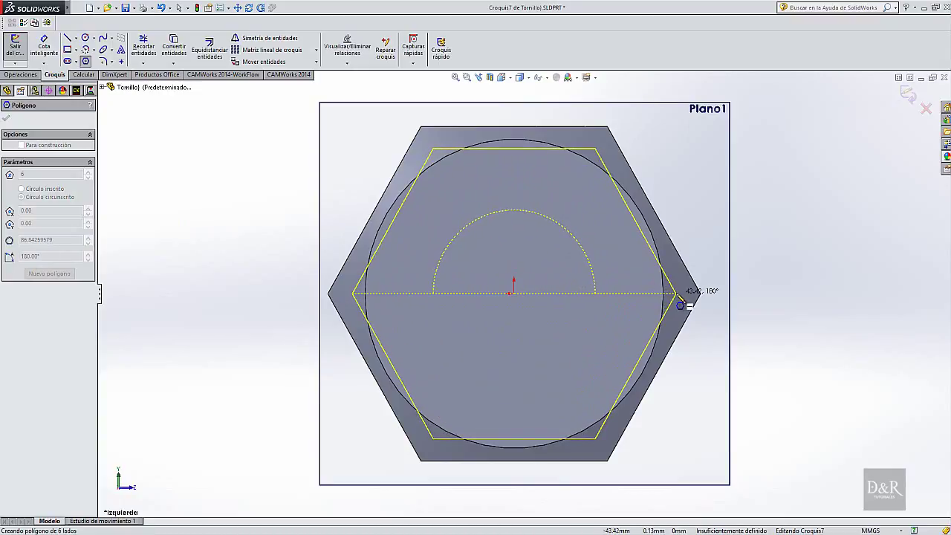
click(680, 303)
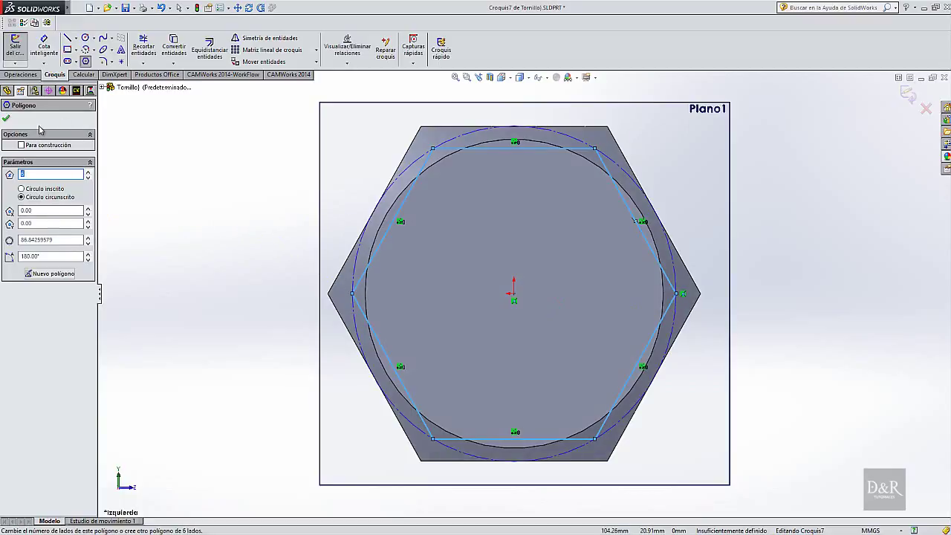
- Dimension the hexagon 80 mm corner to corner and exit the sketch
click(44, 46)
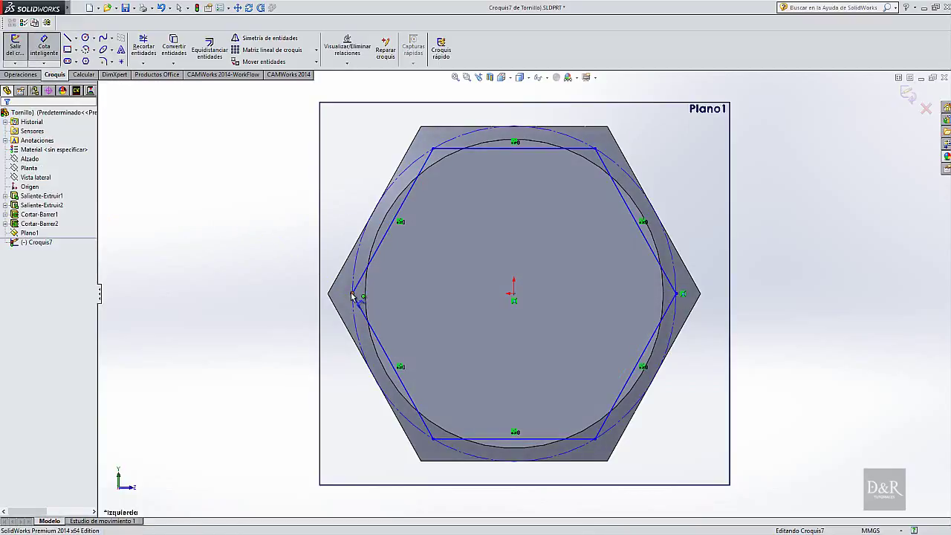
click(352, 294)
click(676, 293)
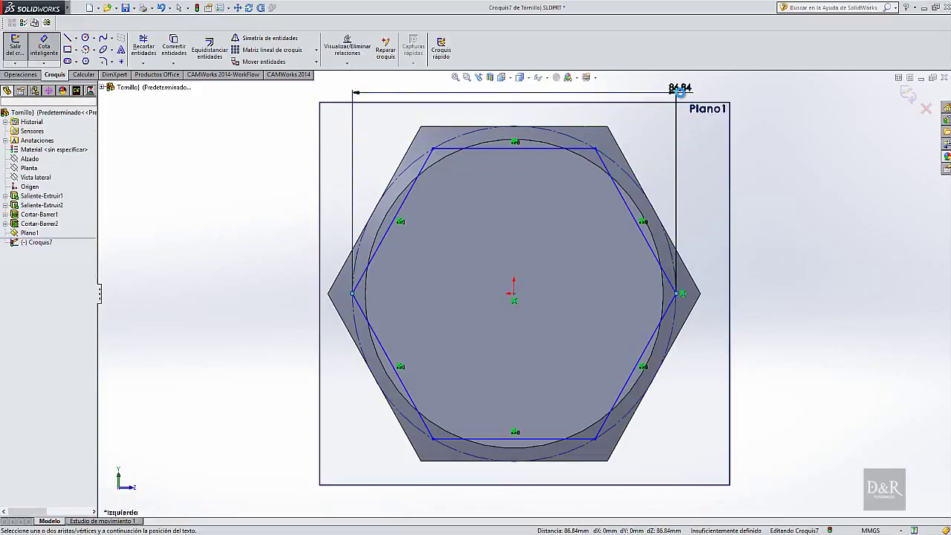
click(679, 90)
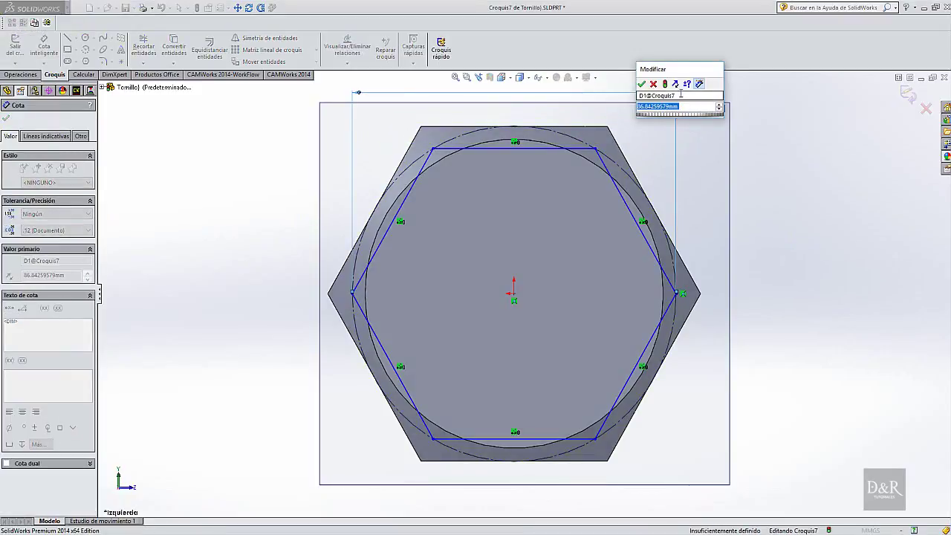
text(80)
key(Return)
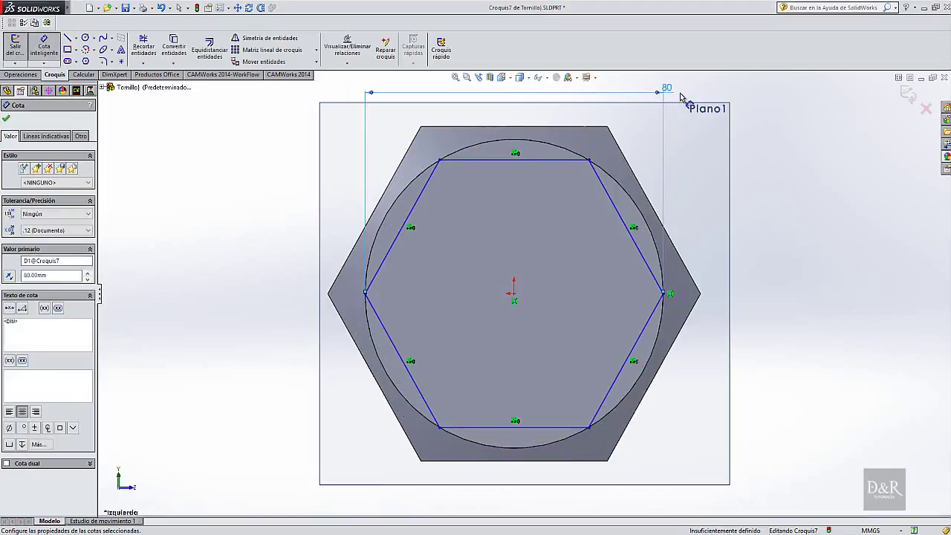
key(Escape)
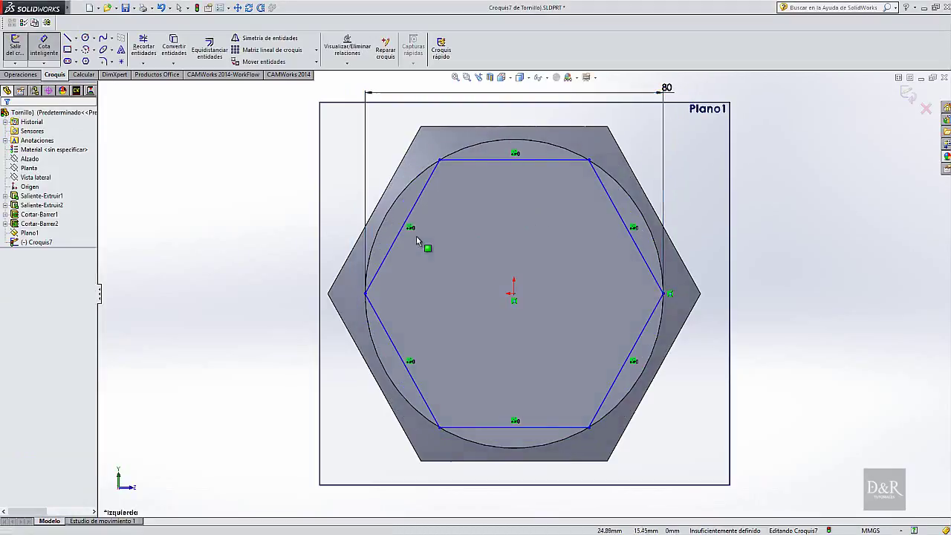
middle_drag(155, 334, 156, 346)
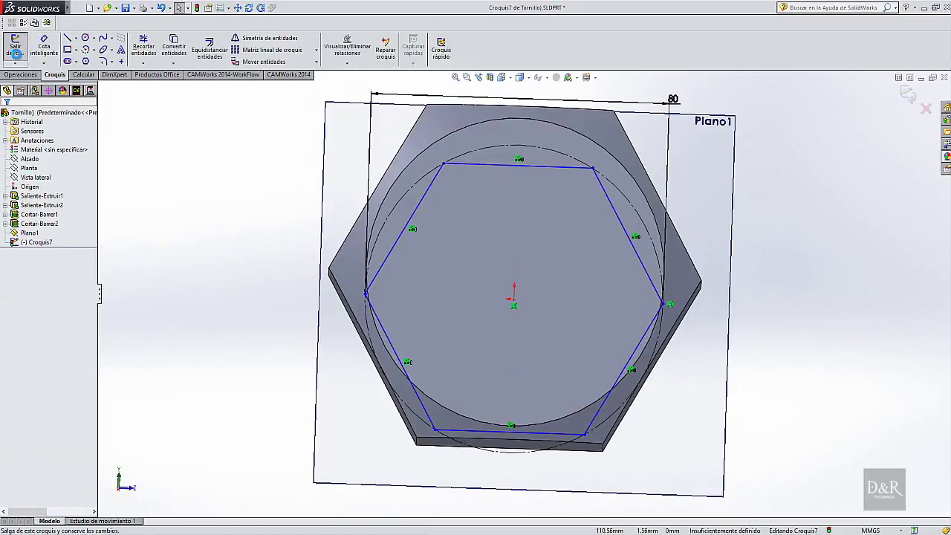
click(15, 51)
- Extrude the hexagon sketch with a depth of 30 mm
middle_drag(282, 312, 284, 147)
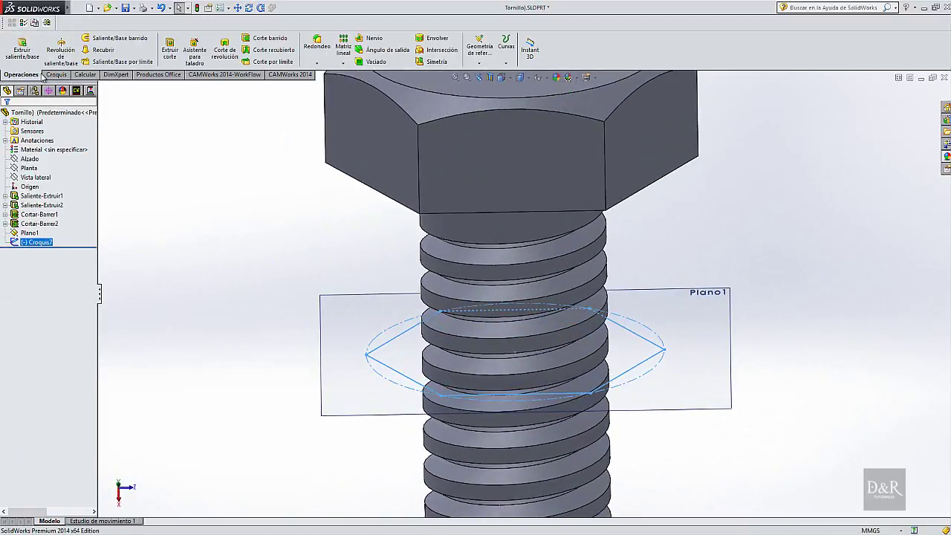
click(23, 48)
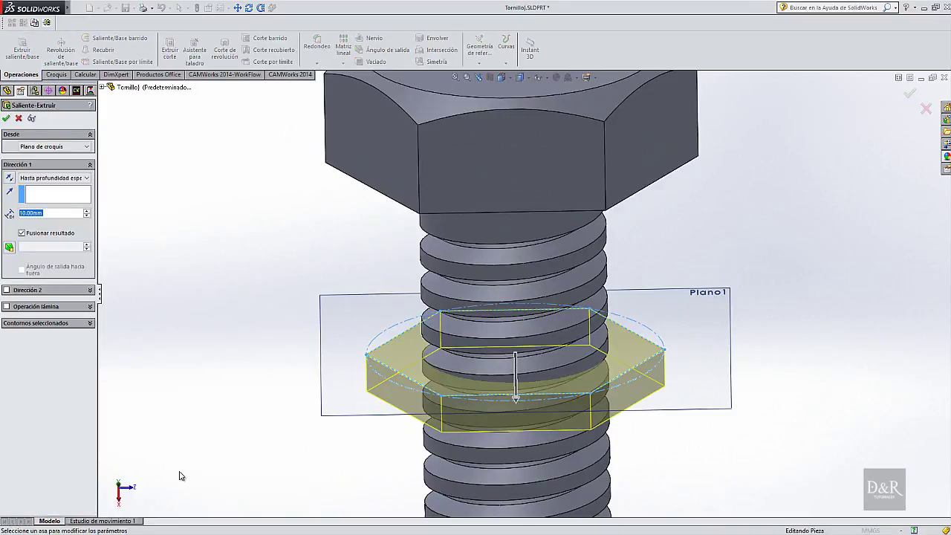
mouse_move(183, 476)
middle_down()
mouse_move(194, 413)
mouse_move(185, 443)
middle_up()
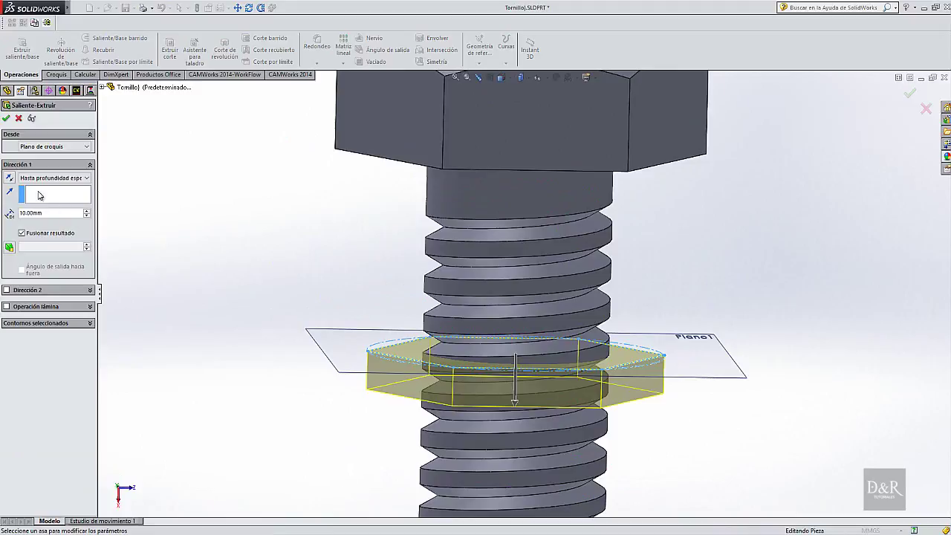
click(23, 213)
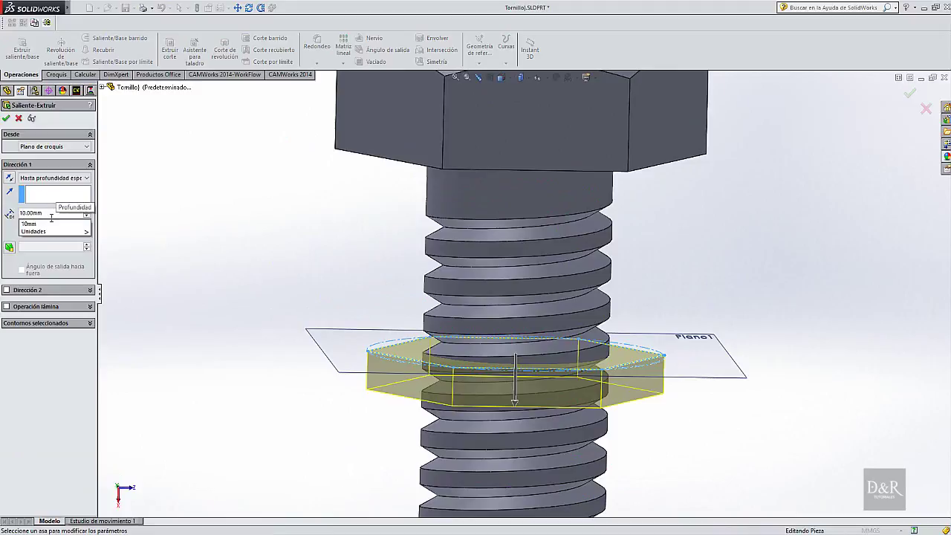
key(BackSpace)
text(3)
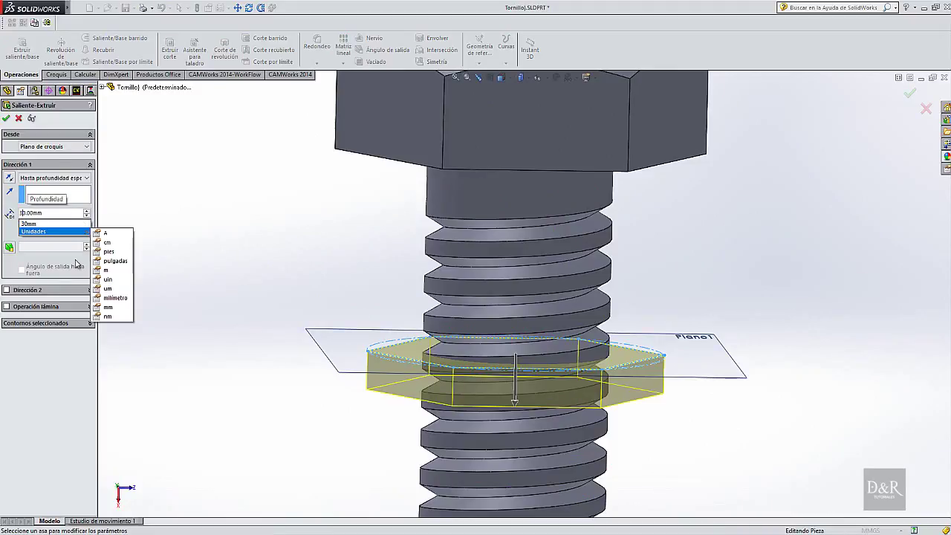
key(Return)
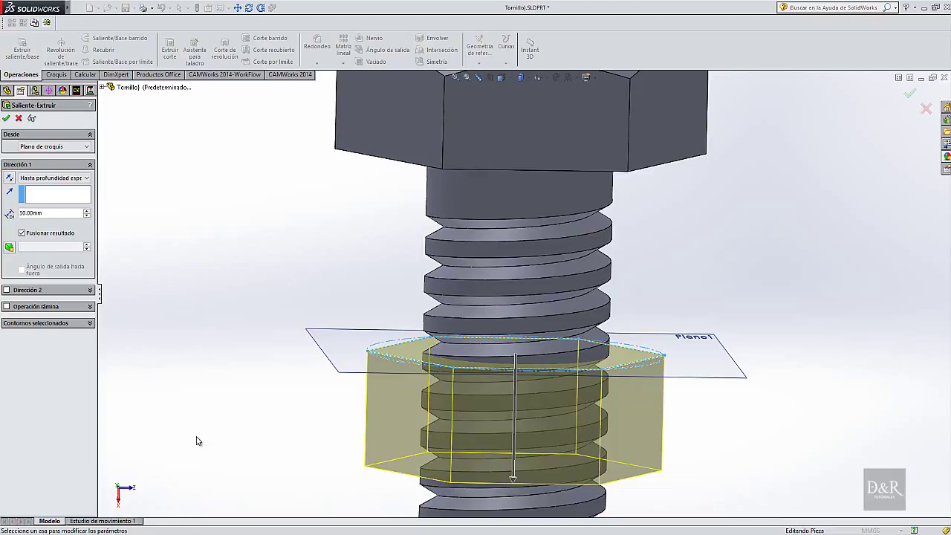
mouse_move(197, 442)
middle_down()
mouse_move(187, 409)
mouse_move(189, 436)
mouse_move(197, 424)
middle_up()
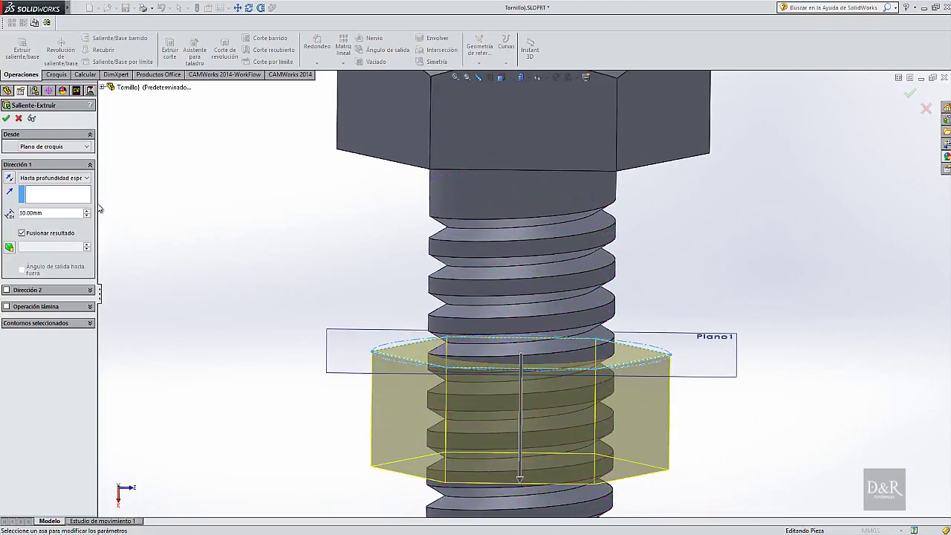
- Make the extrusion mid-plane on Plano1 as an unmerged separate solid, and create it
click(71, 146)
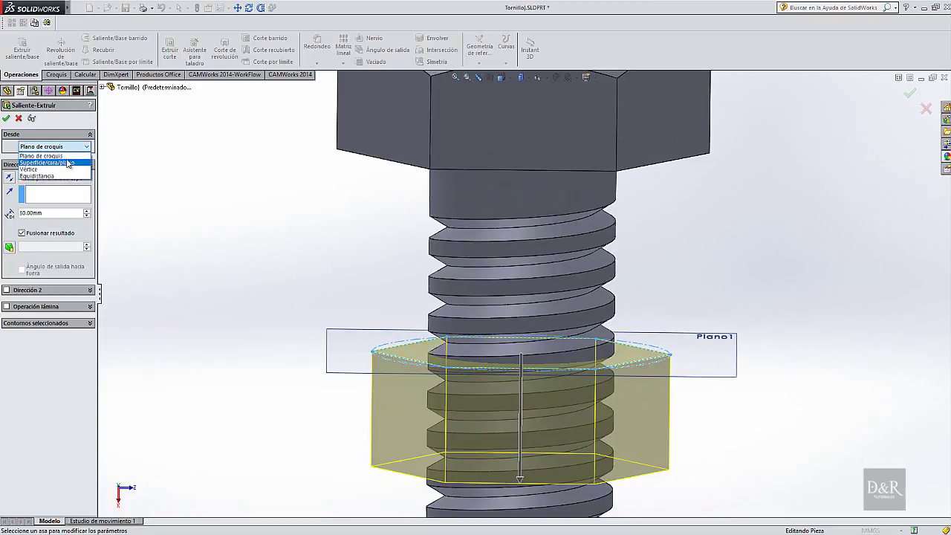
click(72, 222)
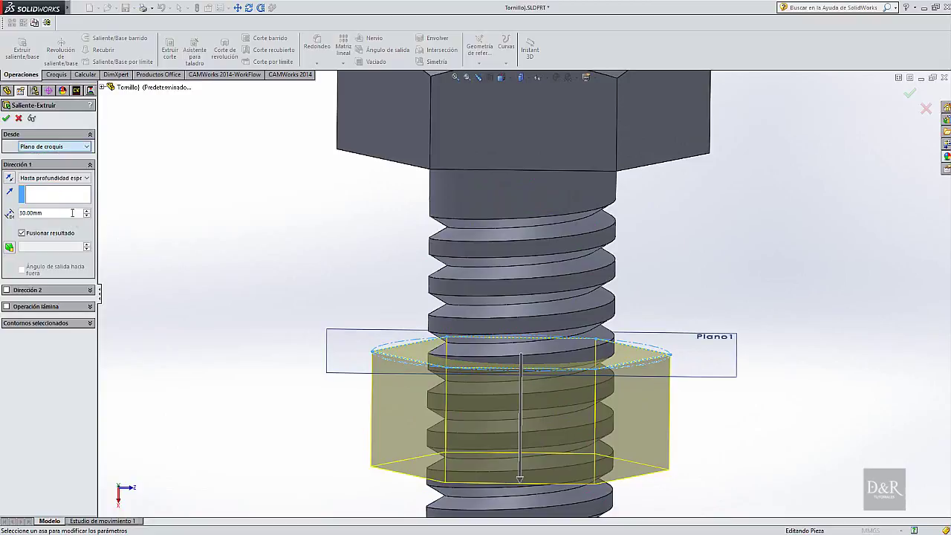
click(55, 179)
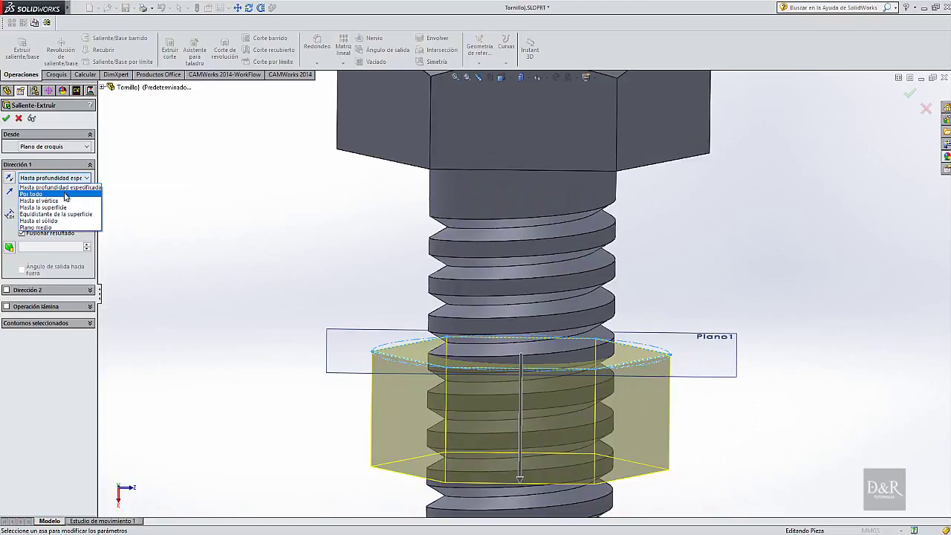
click(62, 228)
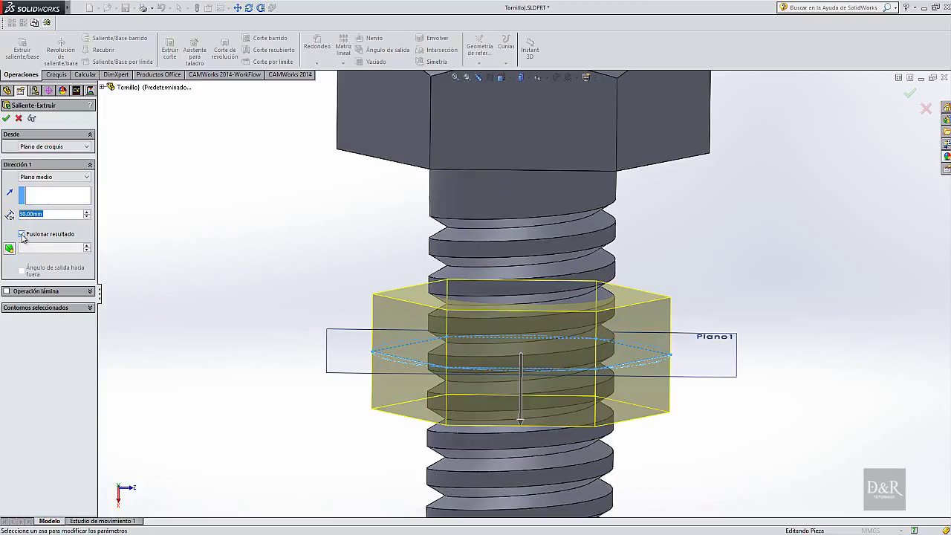
click(22, 235)
key(Return)
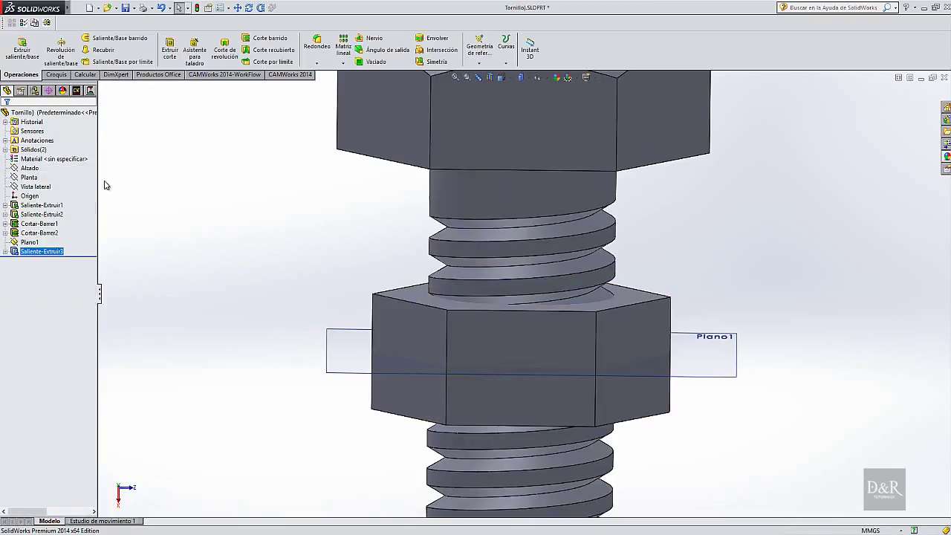
middle_drag(256, 227, 257, 257)
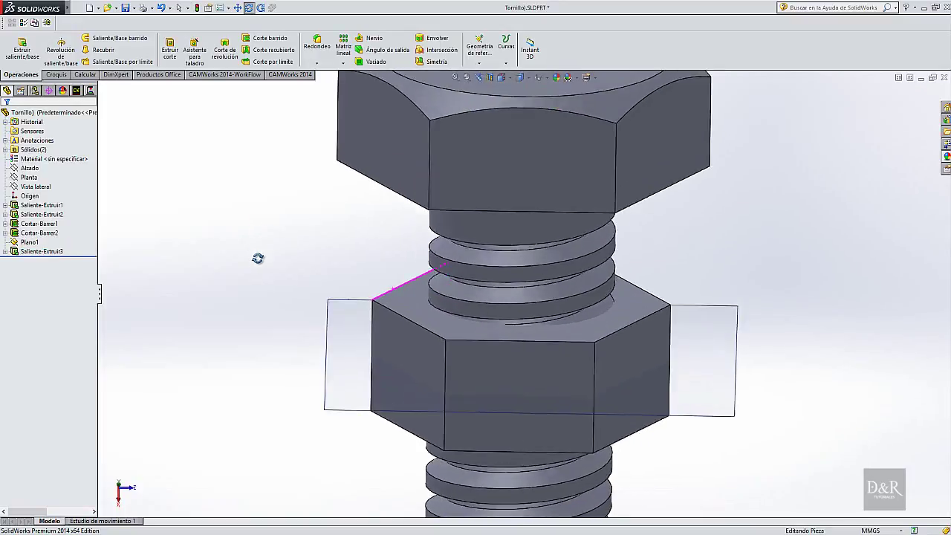
scroll(261, 265, down, 2)
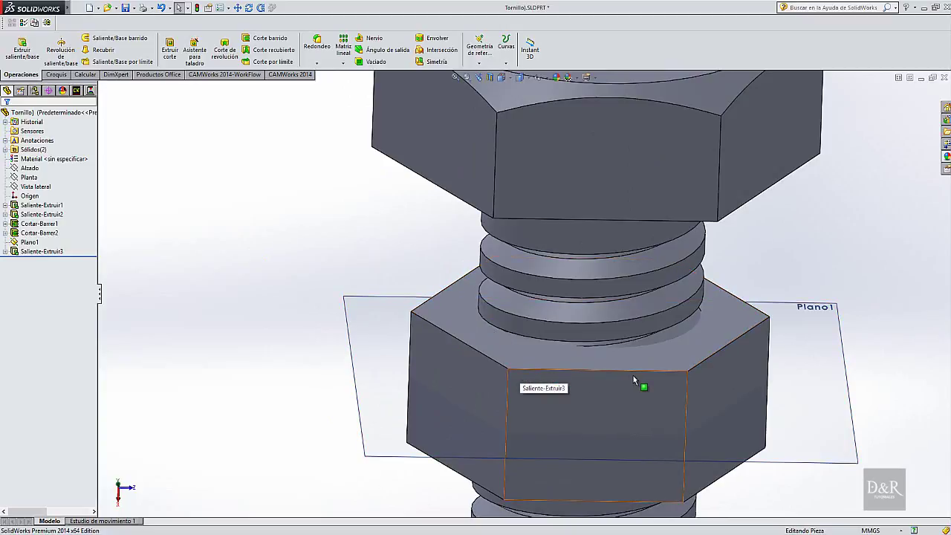
key(z)
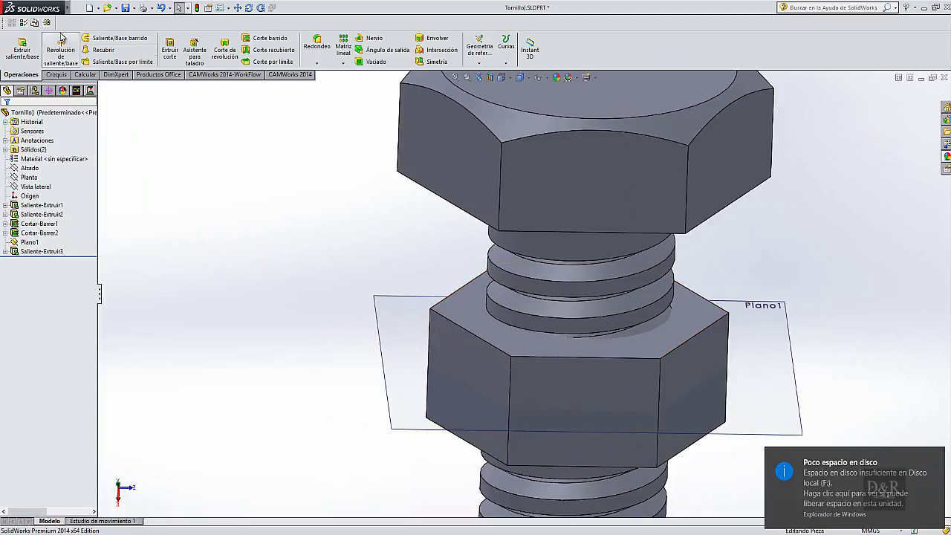
mouse_move(33, 7)
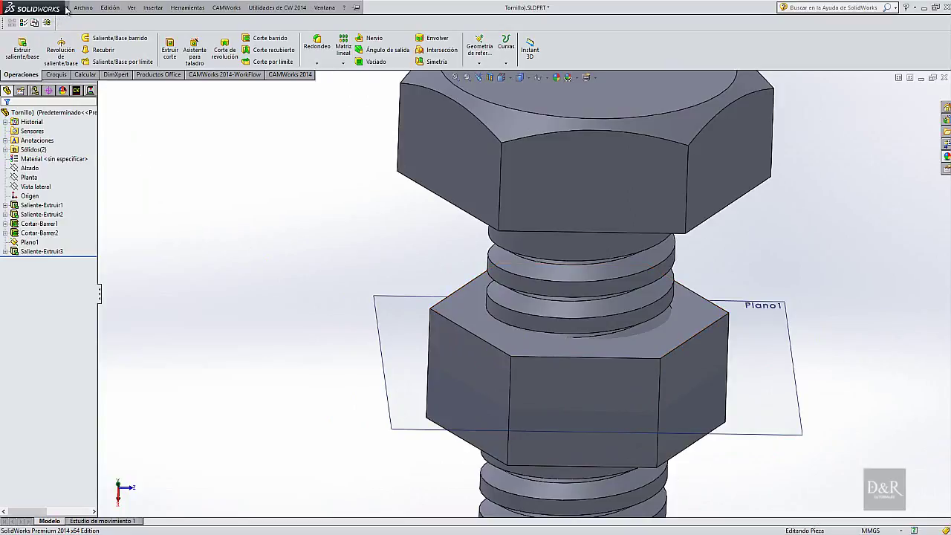
click(82, 9)
mouse_move(187, 8)
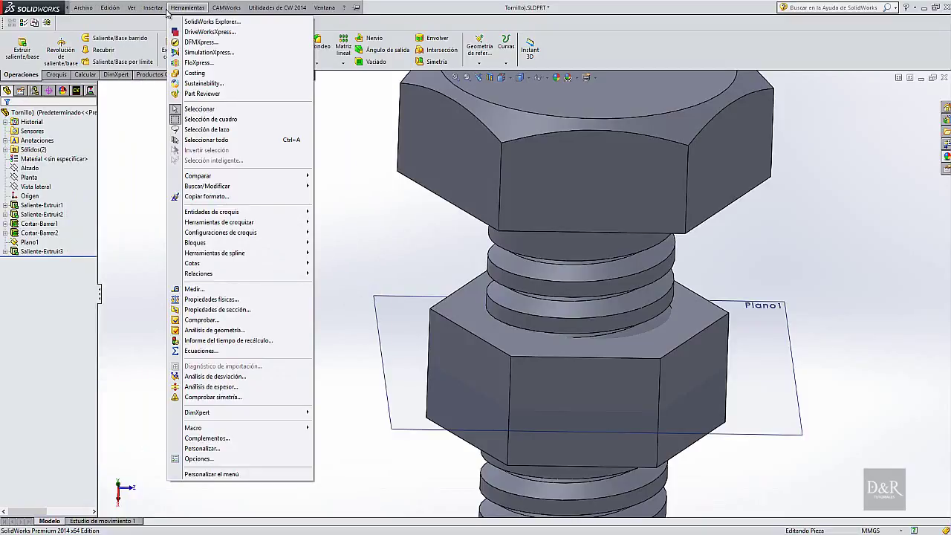
click(165, 11)
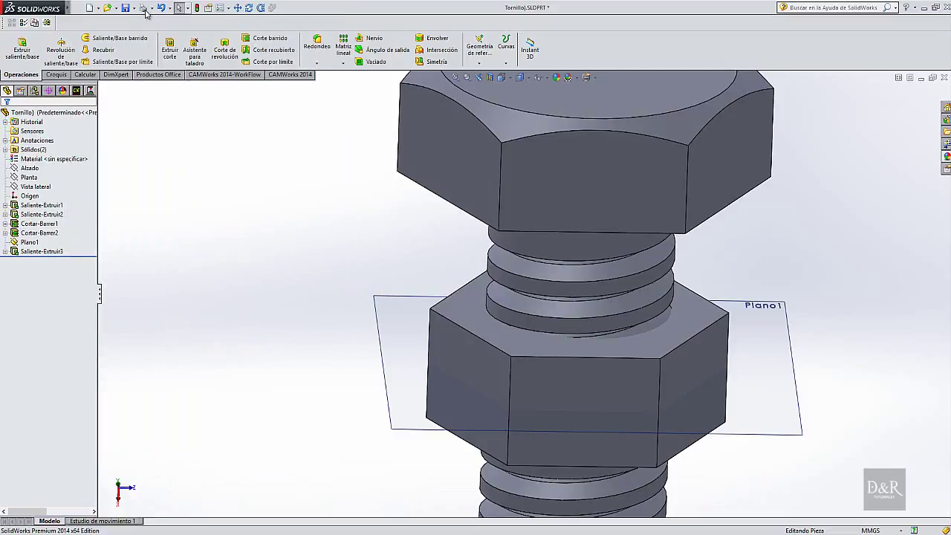
- Indent the nut with the bolt thread as tool, cutting at 0.005 mm clearance
click(158, 10)
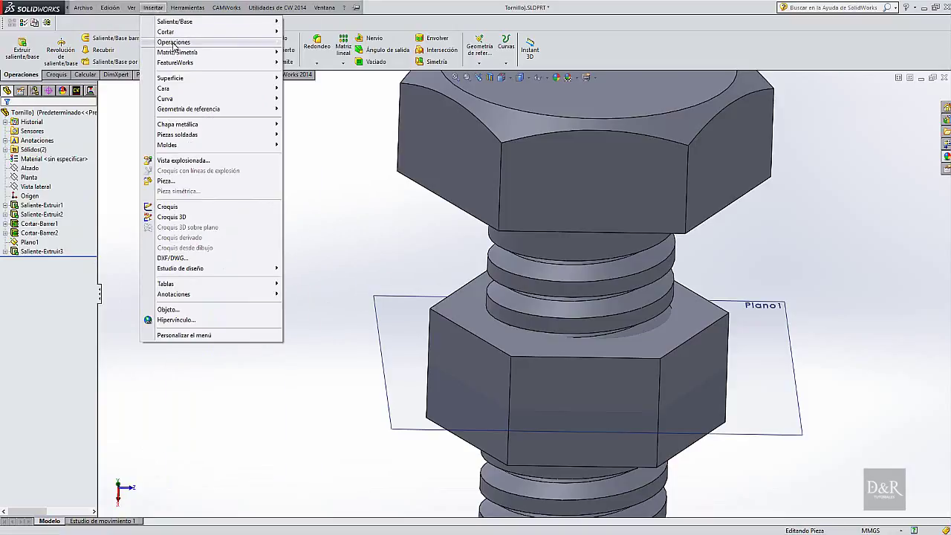
mouse_move(173, 42)
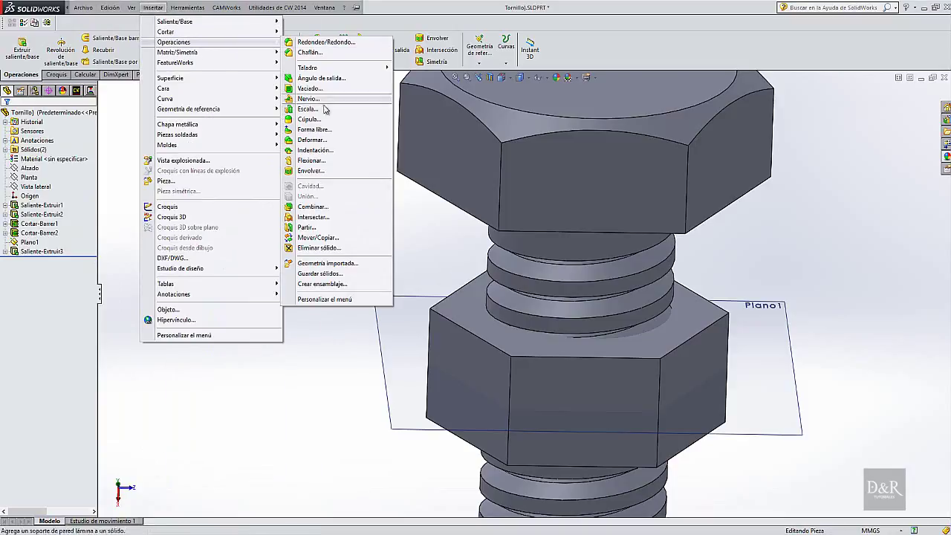
click(329, 155)
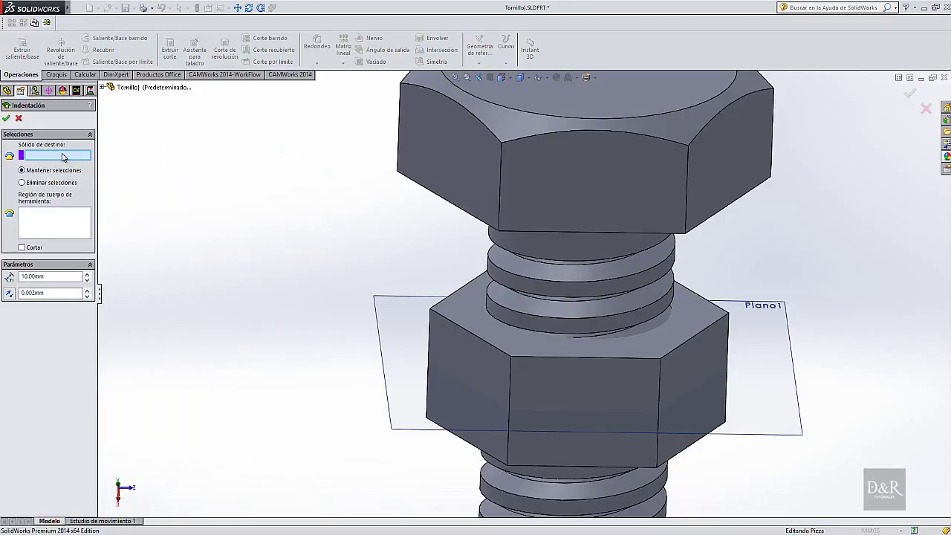
click(630, 373)
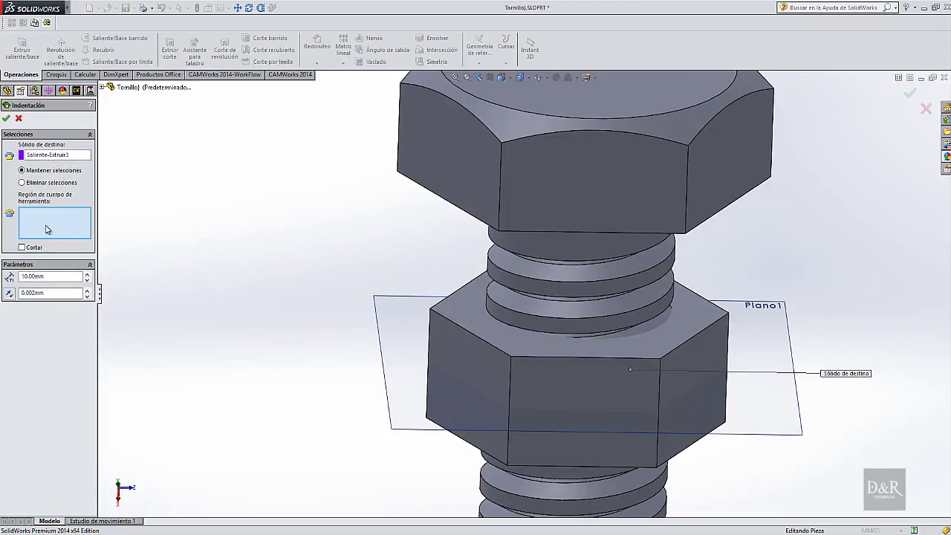
click(556, 289)
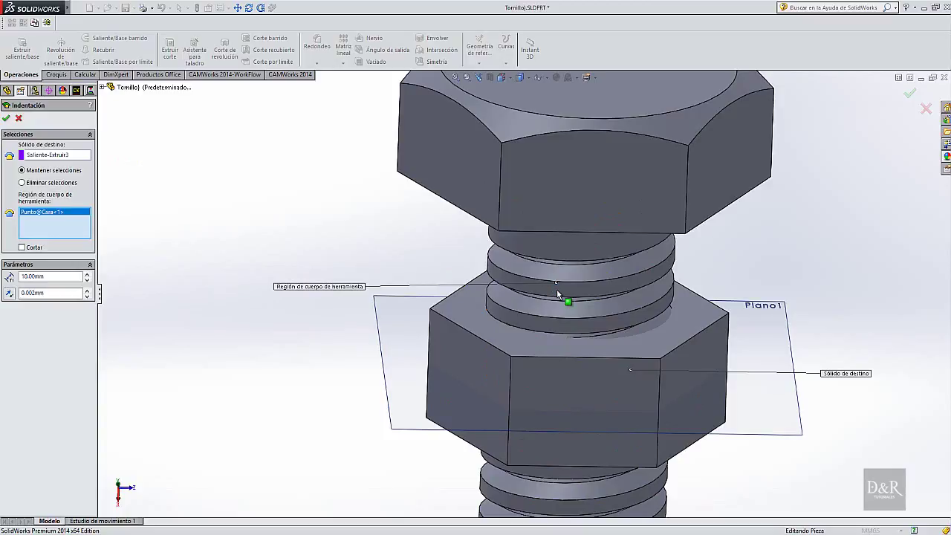
click(22, 247)
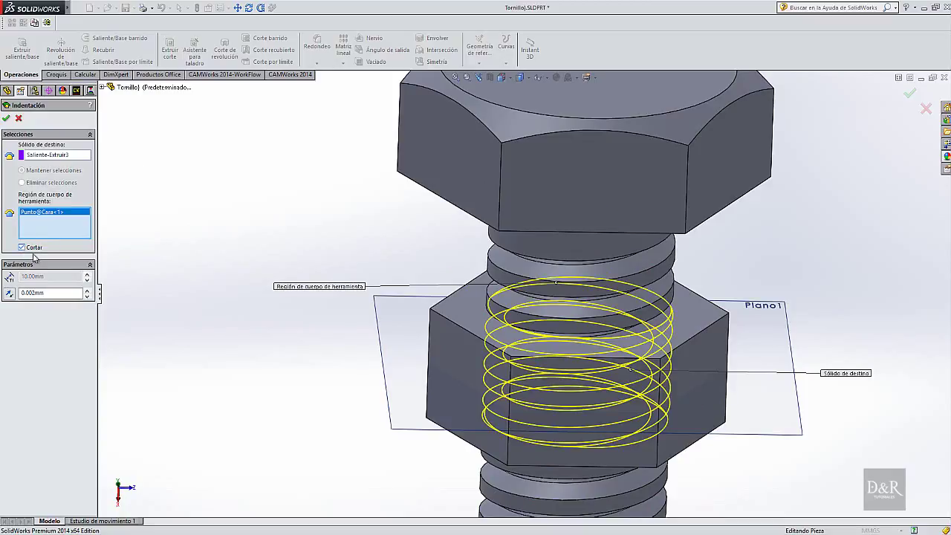
click(39, 293)
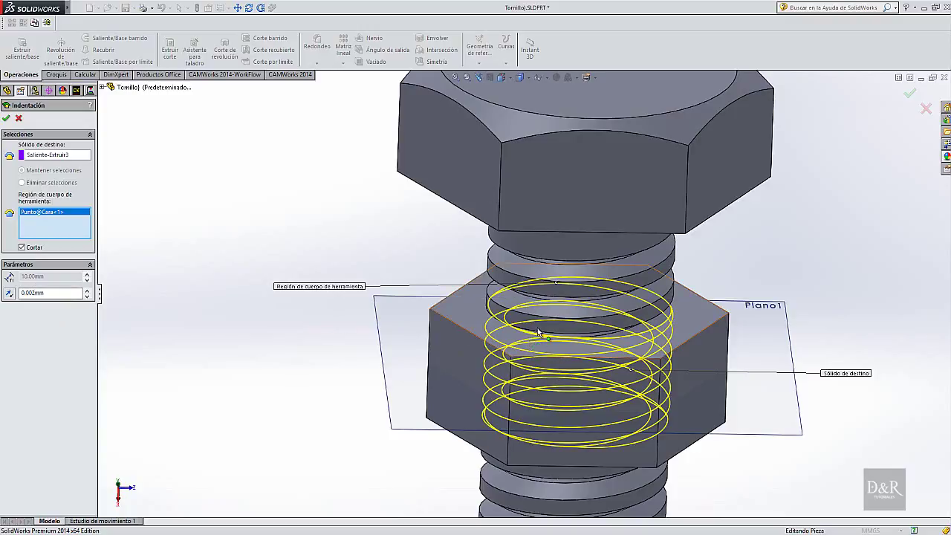
click(54, 291)
text(0.005)
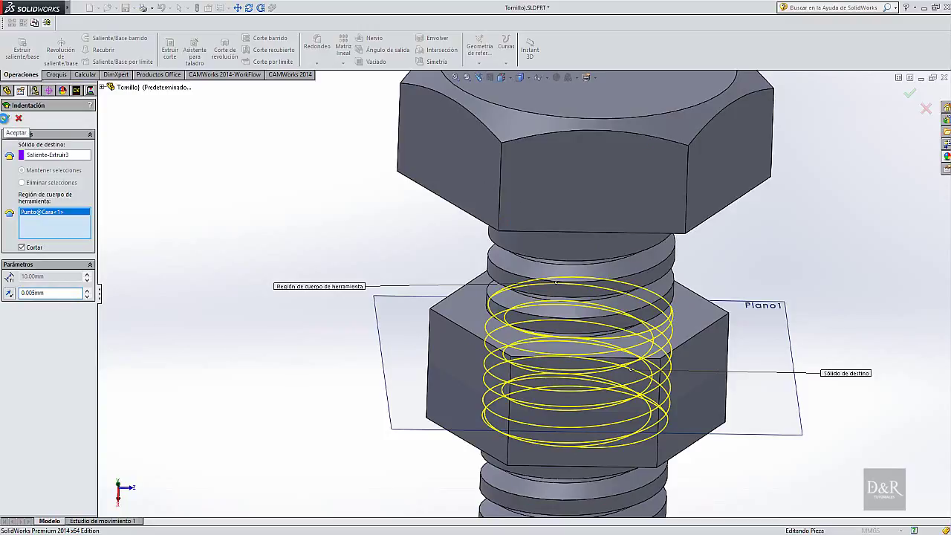
click(4, 118)
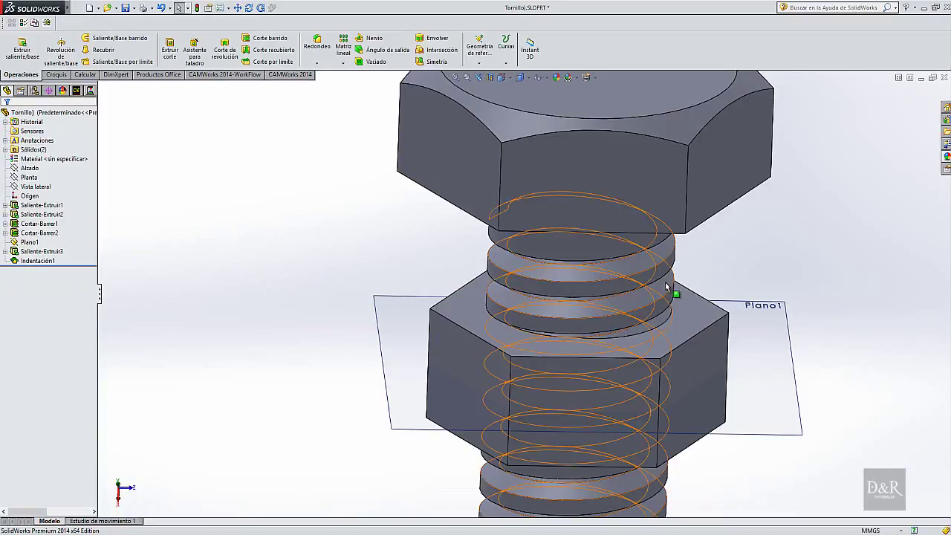
scroll(854, 364, up, 2)
scroll(701, 365, up, 3)
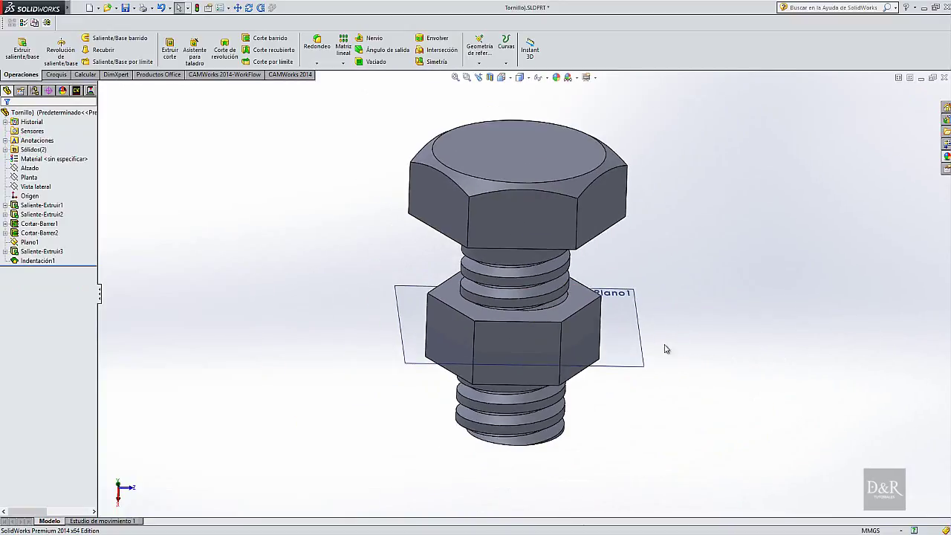
scroll(639, 342, down, 1)
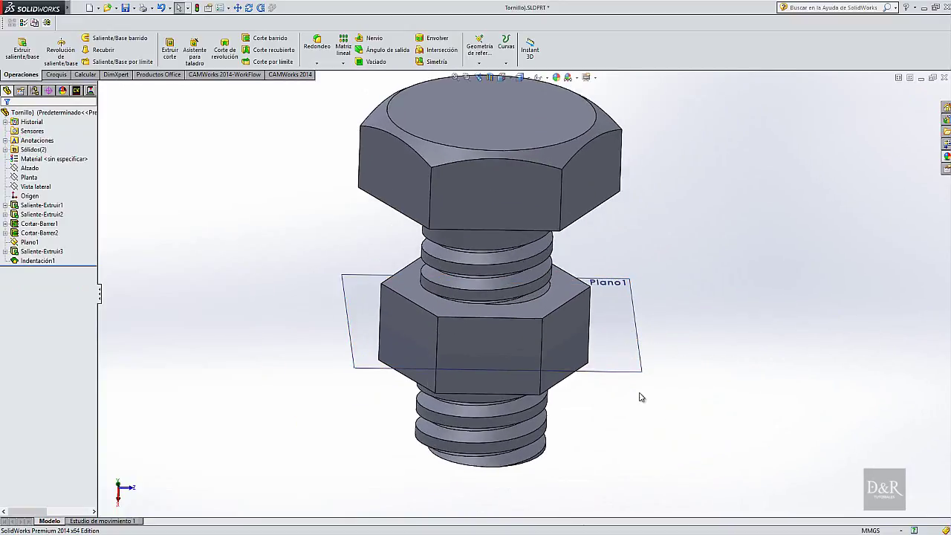
middle_drag(642, 397, 632, 370)
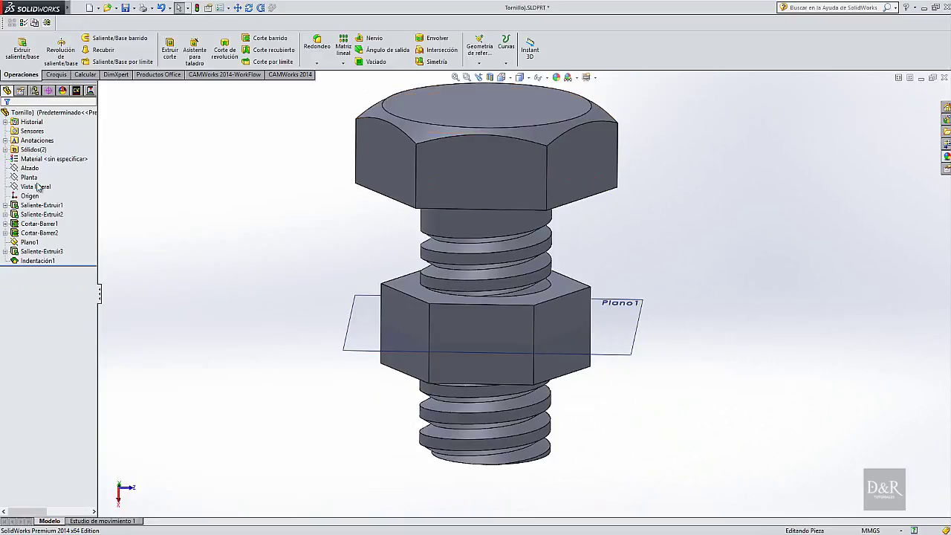
click(15, 151)
key(Escape)
click(5, 150)
click(45, 159)
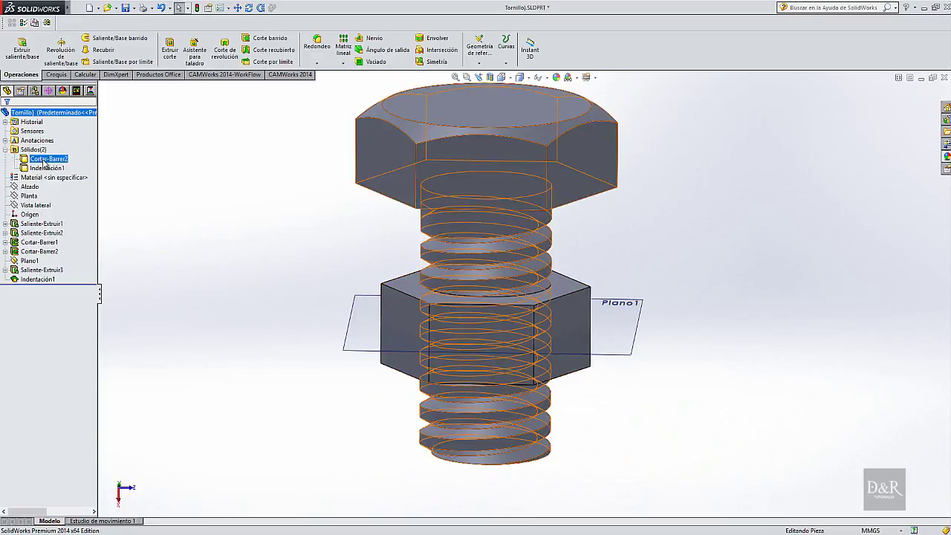
click(44, 160)
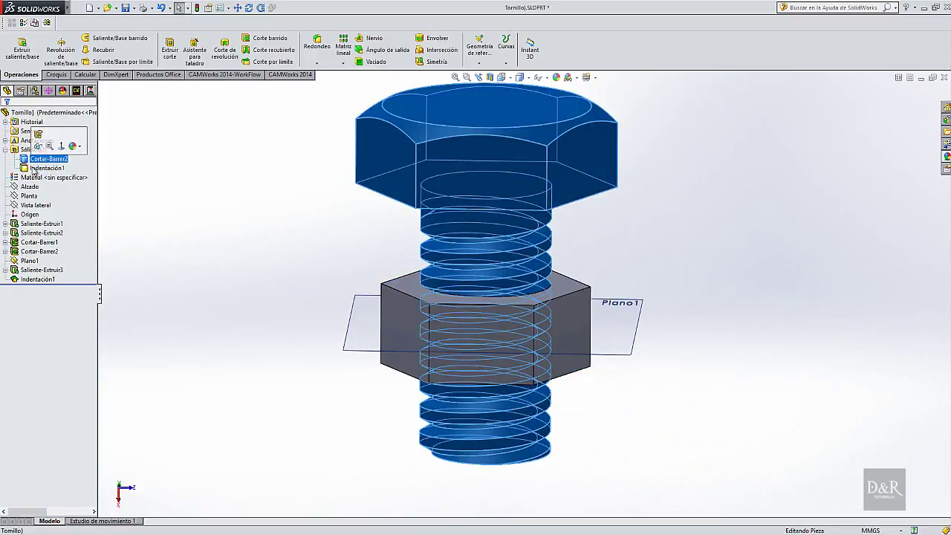
click(31, 160)
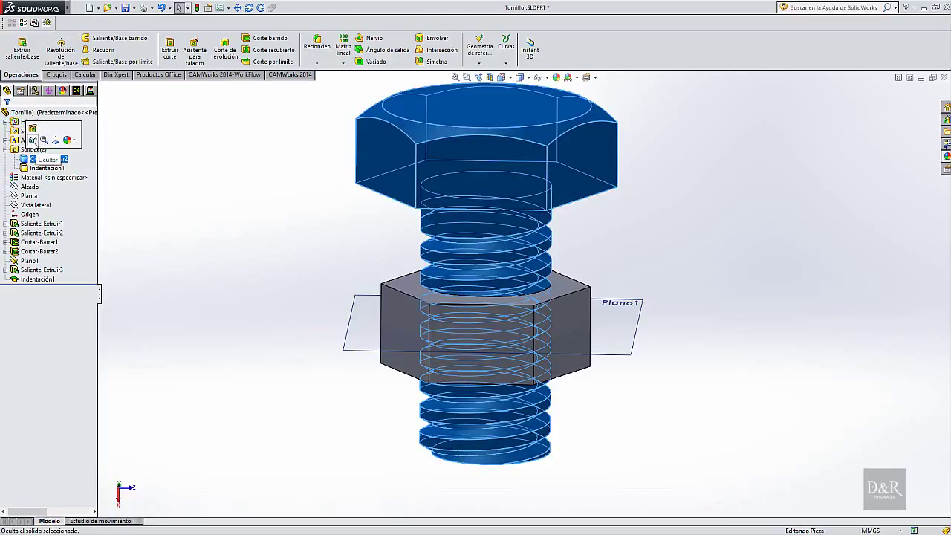
click(34, 144)
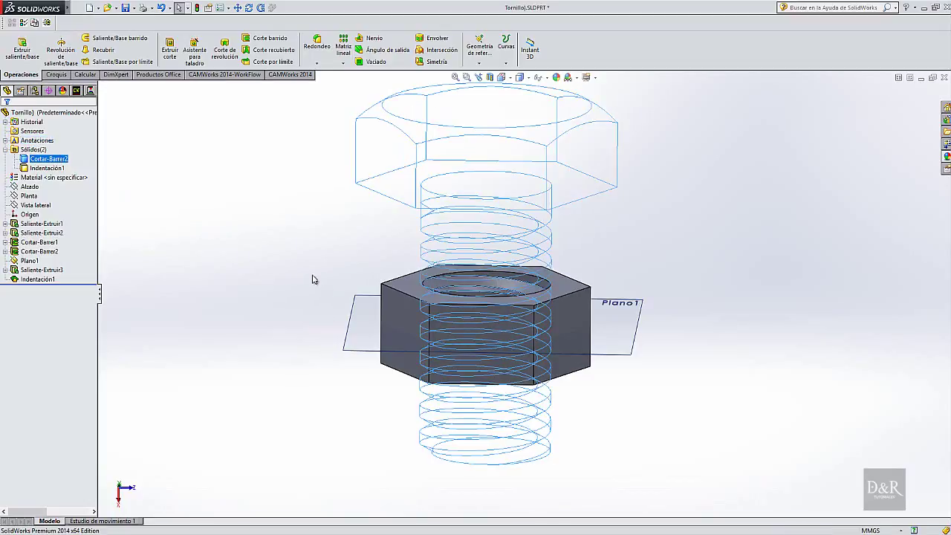
click(305, 257)
mouse_move(314, 232)
middle_down()
mouse_move(270, 333)
mouse_move(309, 415)
middle_up()
mouse_move(341, 454)
middle_down()
mouse_move(350, 380)
mouse_move(403, 389)
mouse_move(422, 425)
mouse_move(424, 378)
mouse_move(531, 389)
mouse_move(402, 403)
mouse_move(441, 195)
mouse_move(399, 203)
mouse_move(329, 319)
mouse_move(284, 234)
mouse_move(357, 186)
mouse_move(524, 204)
mouse_move(436, 272)
mouse_move(452, 215)
mouse_move(475, 218)
mouse_move(484, 204)
middle_up()
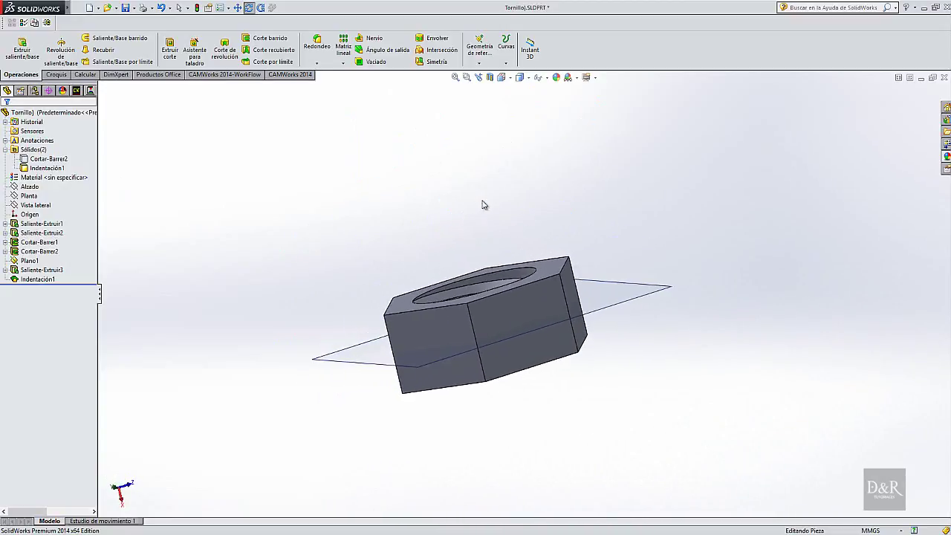
click(30, 160)
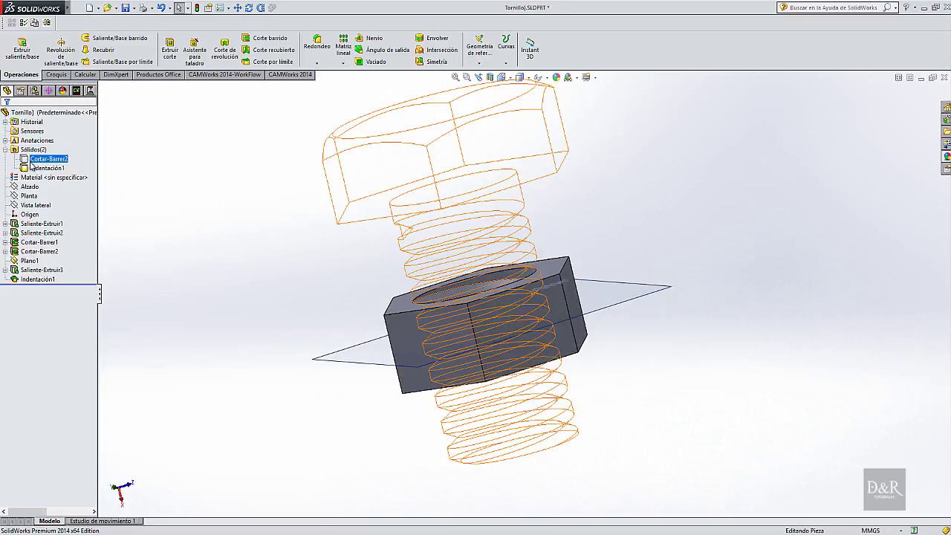
click(35, 159)
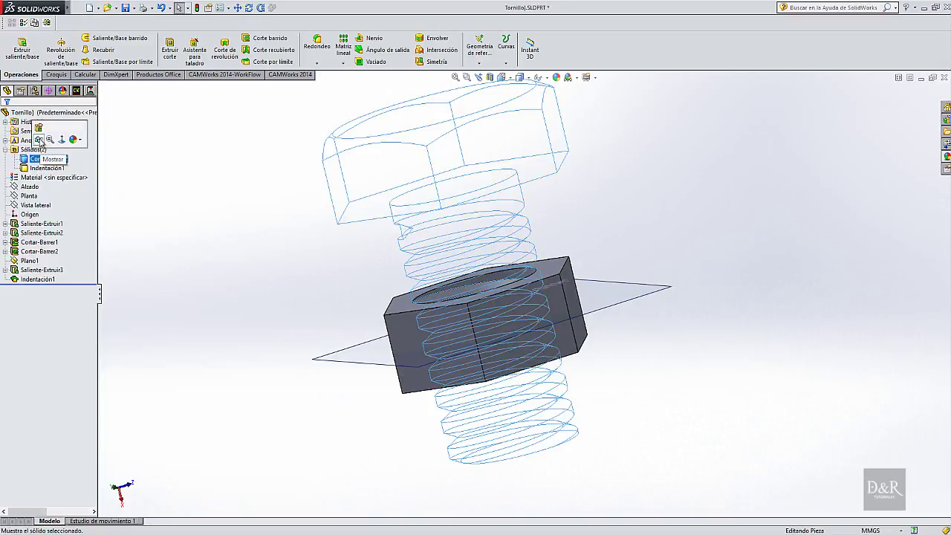
click(39, 140)
click(196, 261)
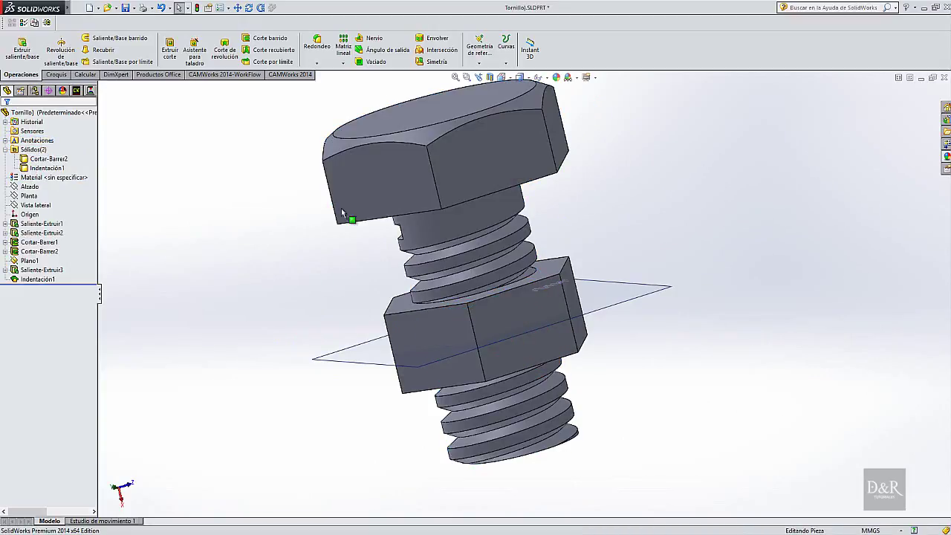
- Turn on a section view on the Alzado plane and switch to the front view
click(489, 77)
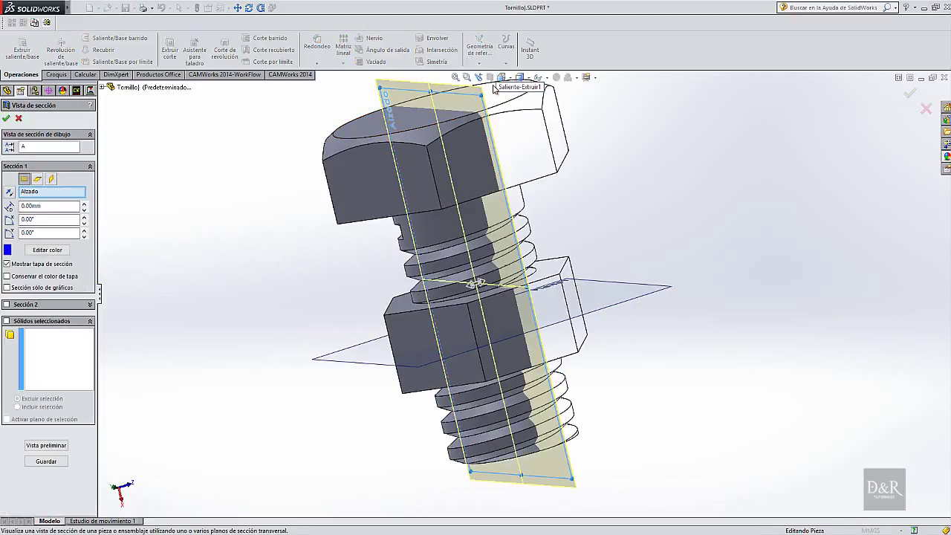
click(6, 118)
mouse_move(743, 269)
middle_down()
mouse_move(604, 300)
mouse_move(530, 138)
middle_up()
click(501, 77)
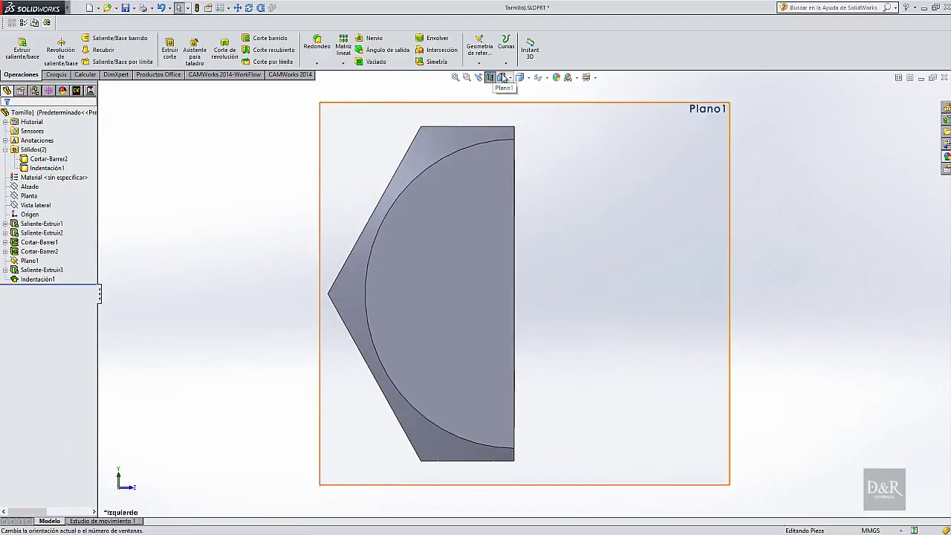
click(501, 77)
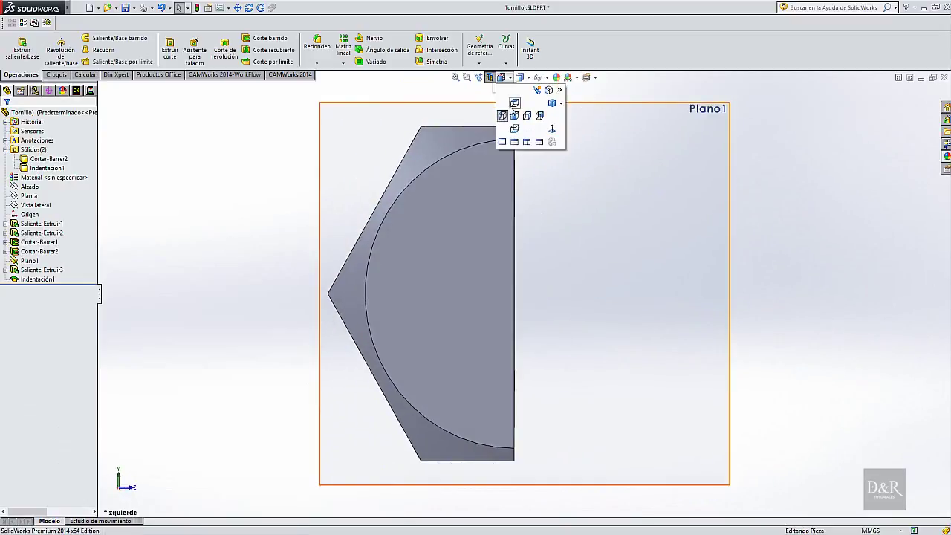
click(513, 105)
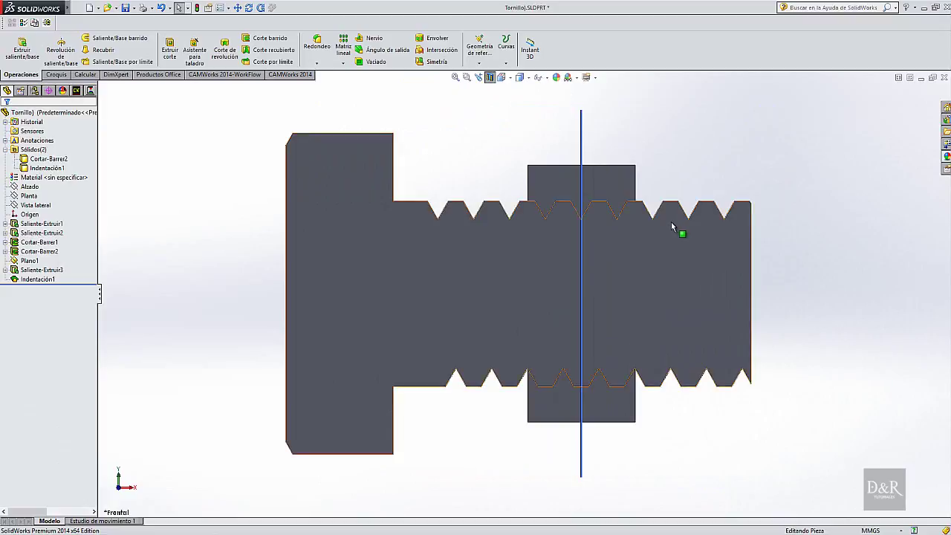
- Zoom into the section to check the nut's thread meshing with the bolt's thread
scroll(616, 312, down, 3)
scroll(557, 405, up, 3)
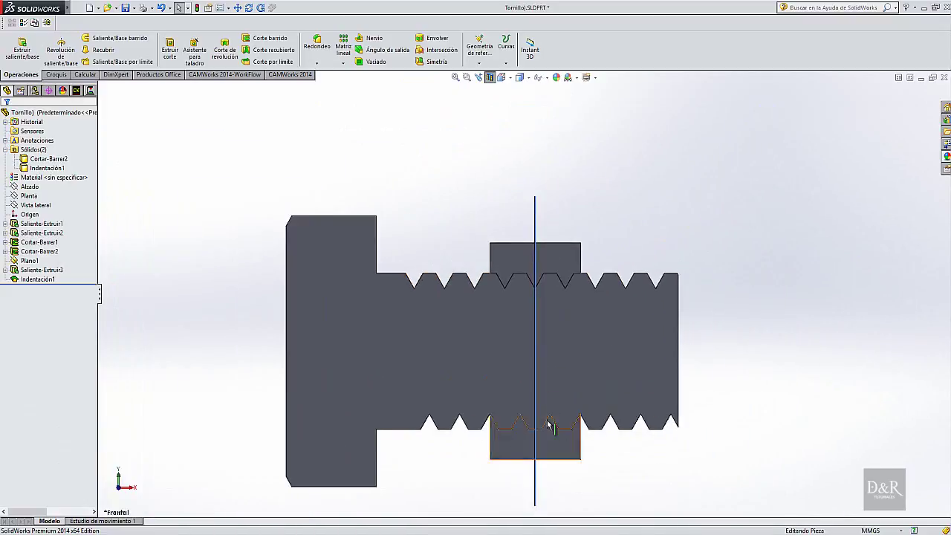
scroll(548, 427, down, 3)
scroll(547, 442, down, 3)
scroll(542, 288, up, 3)
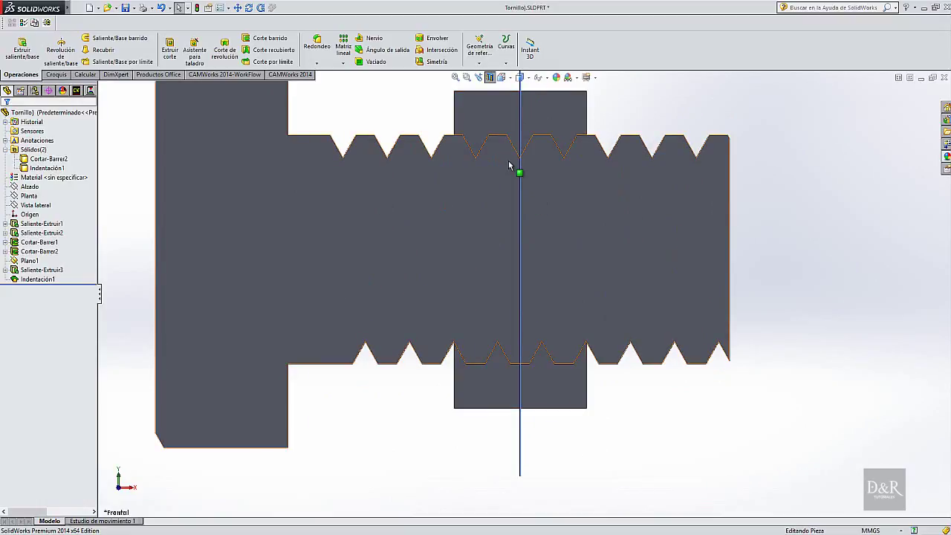
scroll(510, 165, down, 3)
scroll(516, 223, down, 2)
scroll(524, 252, down, 2)
scroll(535, 232, down, 2)
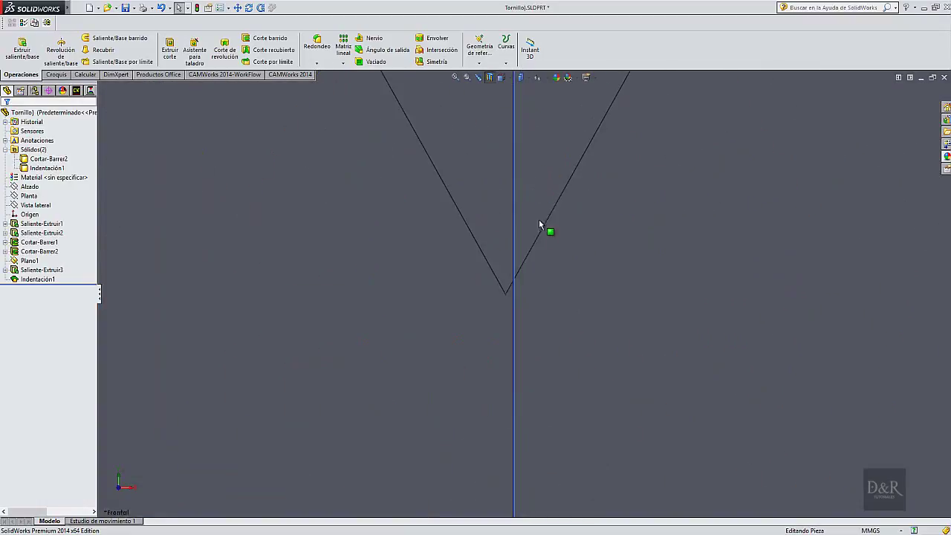
click(428, 283)
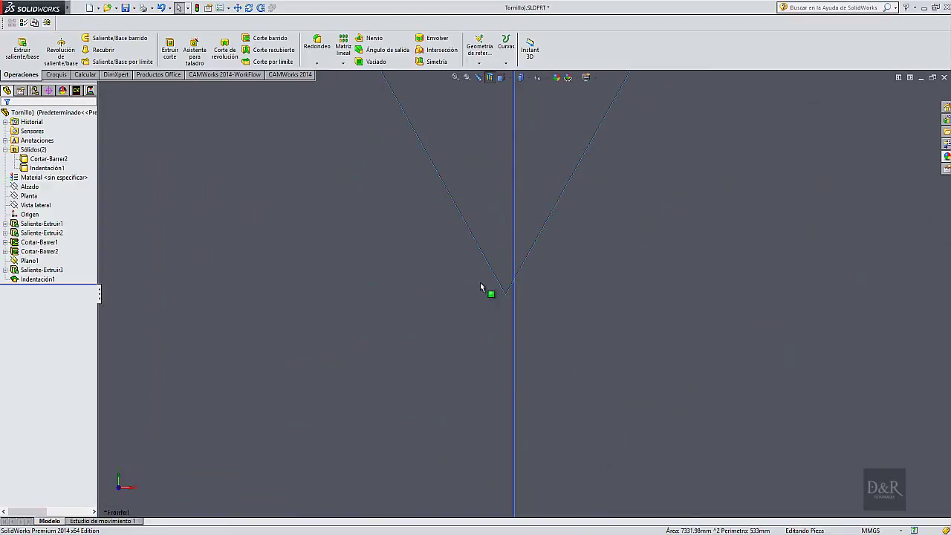
key(Escape)
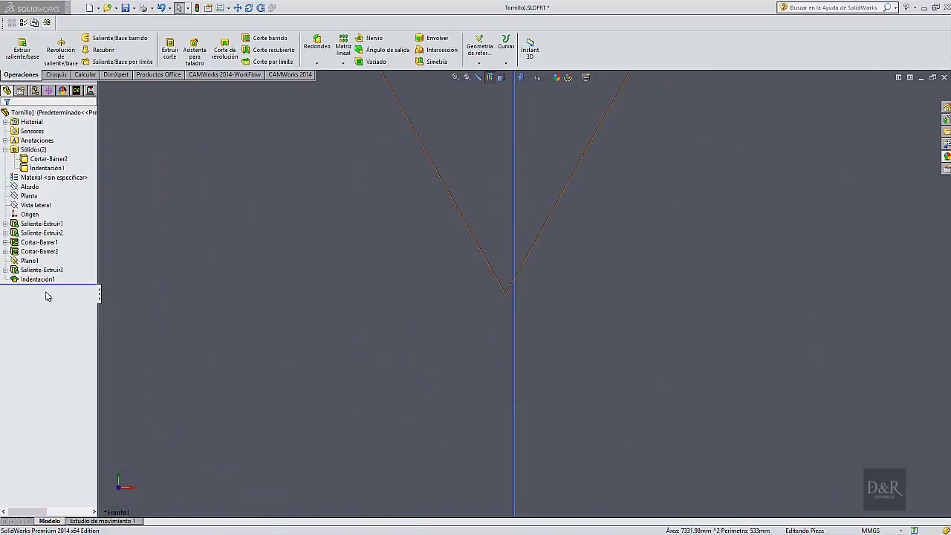
scroll(577, 318, up, 1)
scroll(577, 317, up, 2)
scroll(578, 317, up, 2)
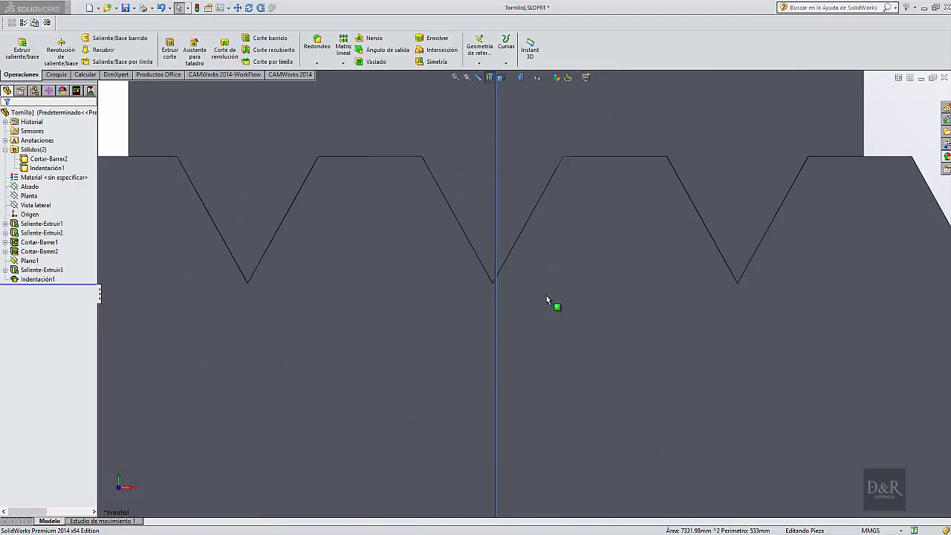
scroll(553, 334, up, 2)
scroll(568, 401, up, 2)
scroll(557, 424, up, 2)
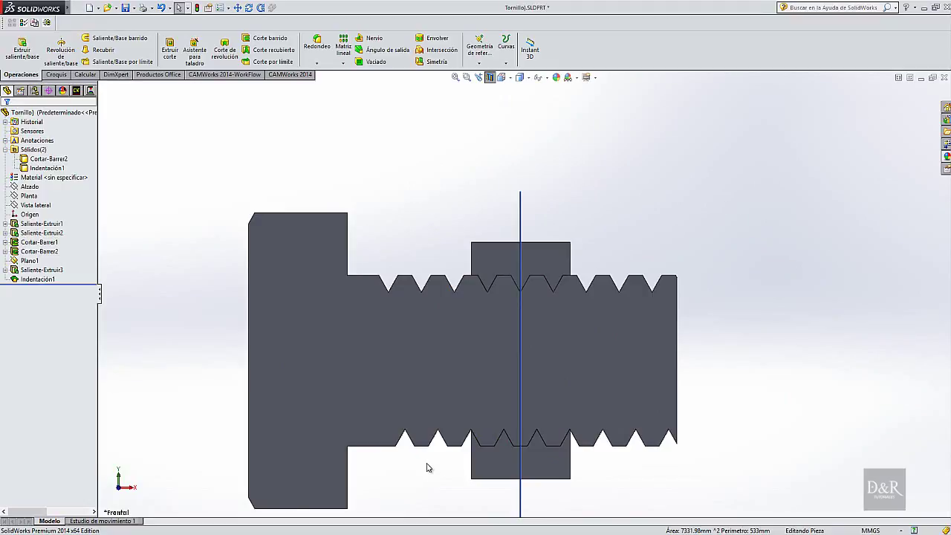
scroll(408, 429, down, 1)
scroll(455, 469, up, 1)
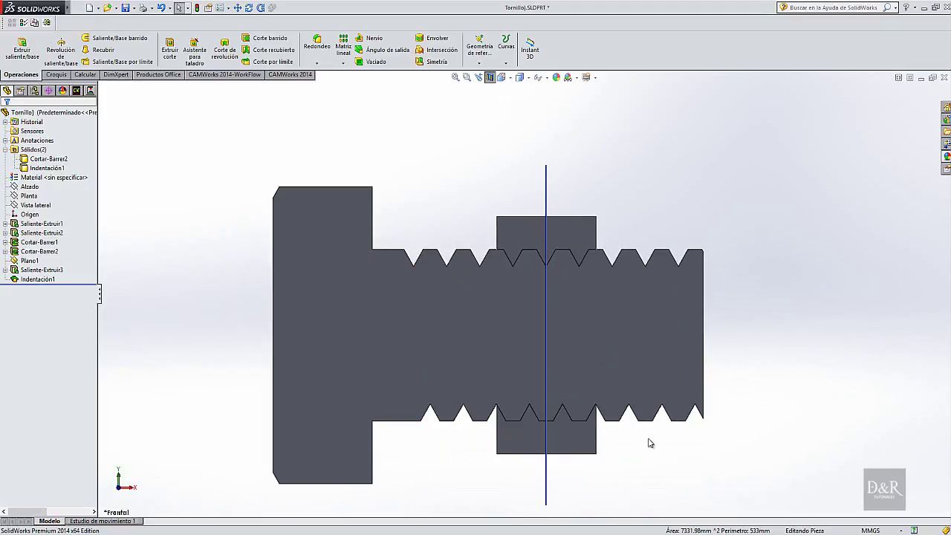
scroll(649, 443, up, 1)
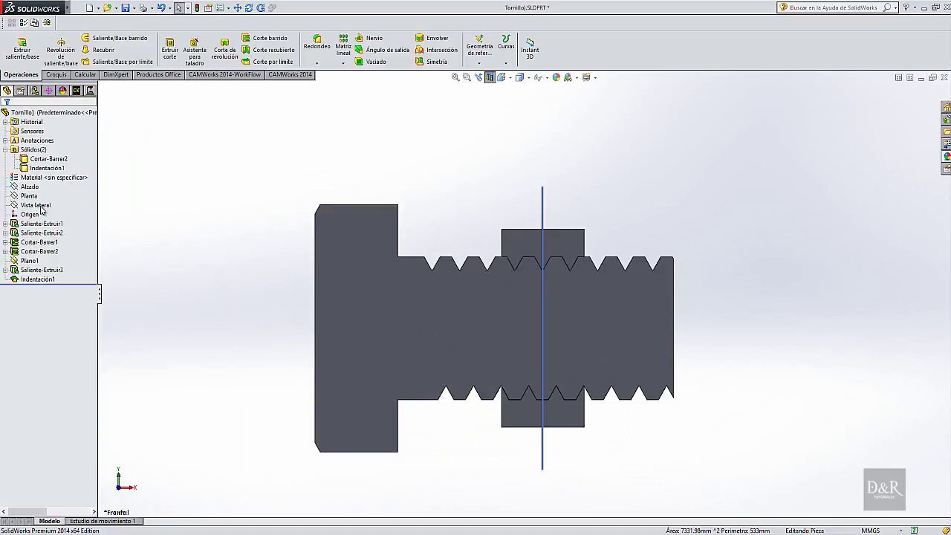
- Remove the section, stand the bolt upright head on top, and select the nut's top face
click(489, 77)
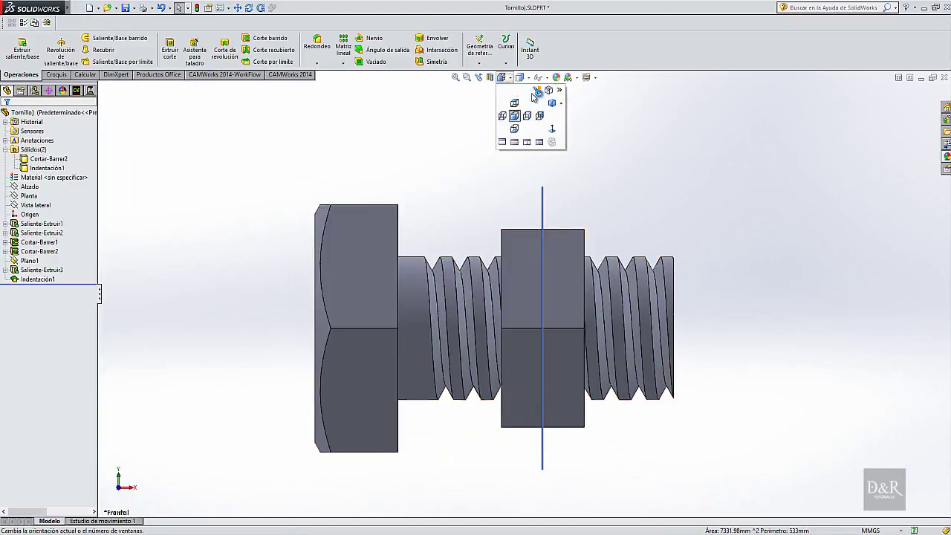
click(510, 78)
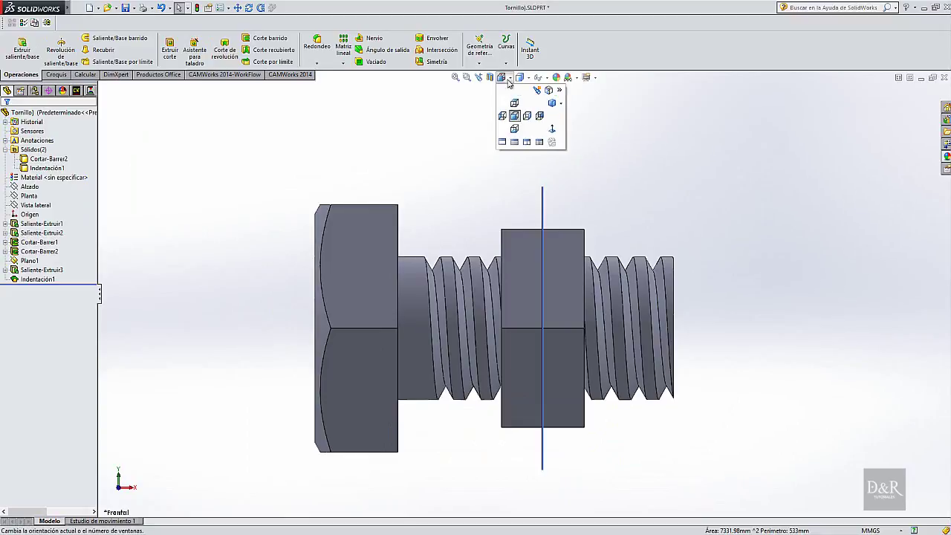
click(551, 103)
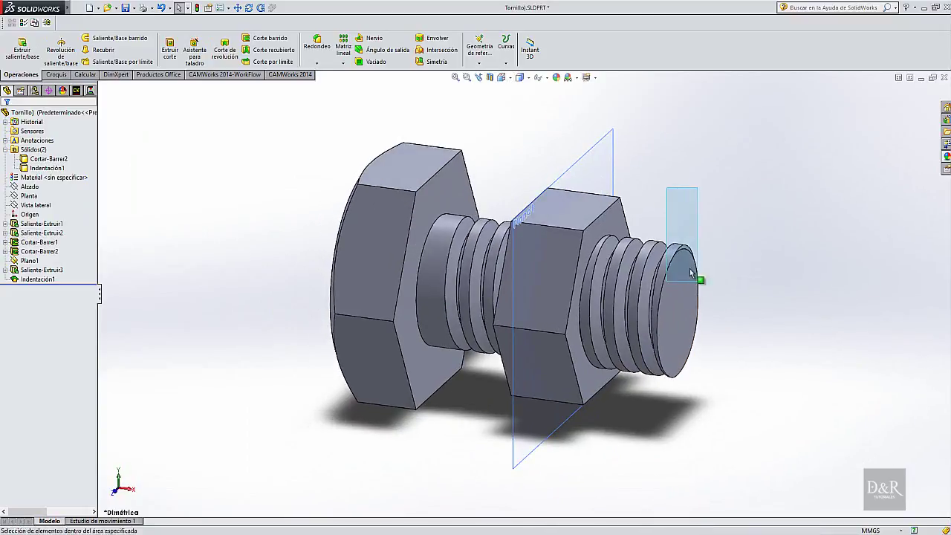
middle_drag(598, 130, 462, 439)
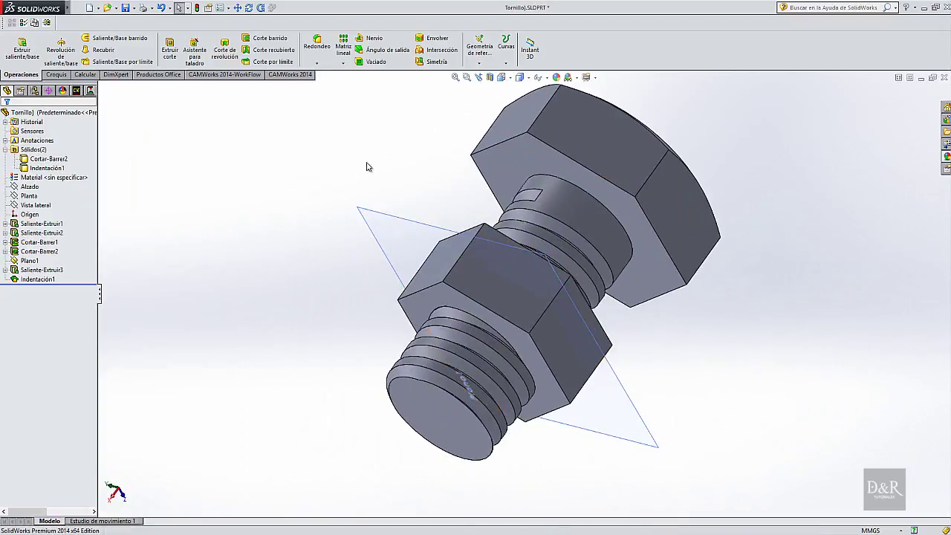
mouse_move(367, 166)
middle_down()
mouse_move(299, 283)
mouse_move(252, 208)
mouse_move(249, 180)
middle_up()
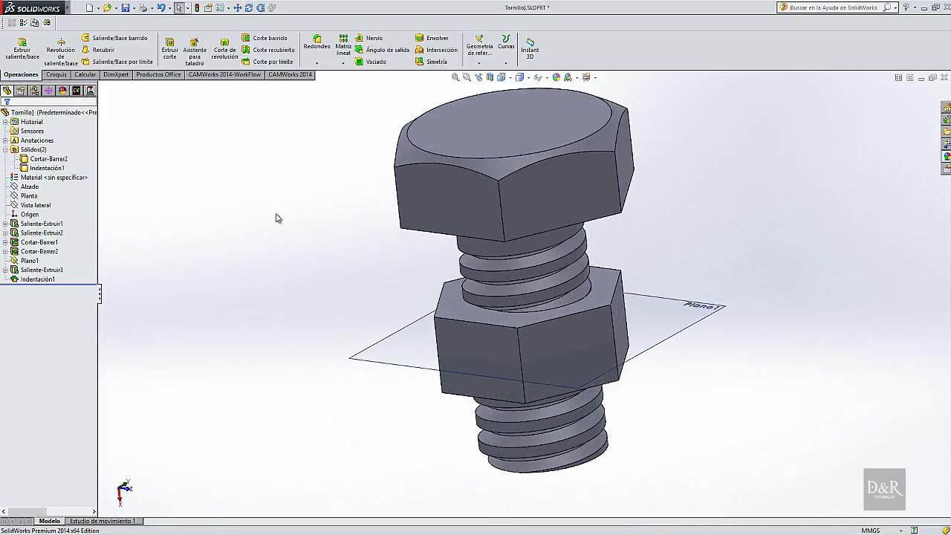
click(446, 309)
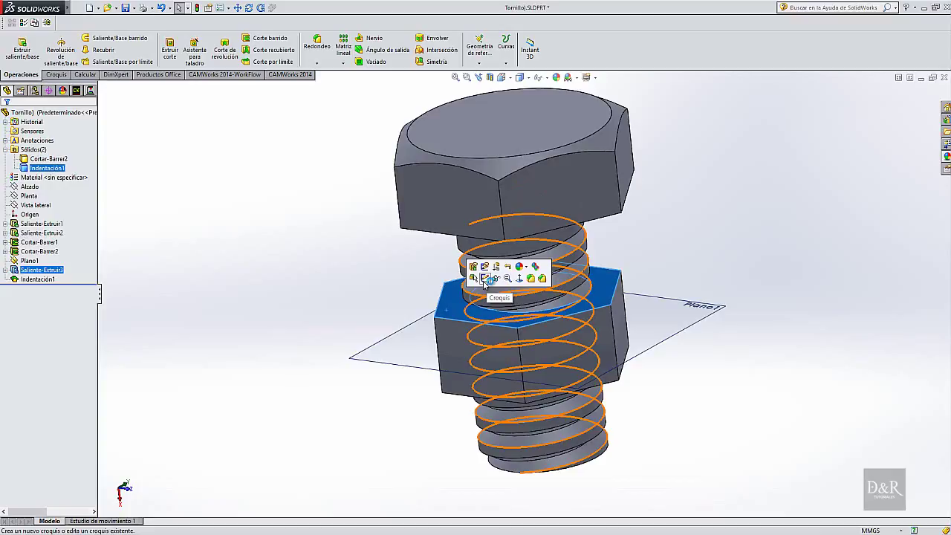
- On the nut's top face, sketch a circle centred on the origin, viewed normal to the face
click(487, 278)
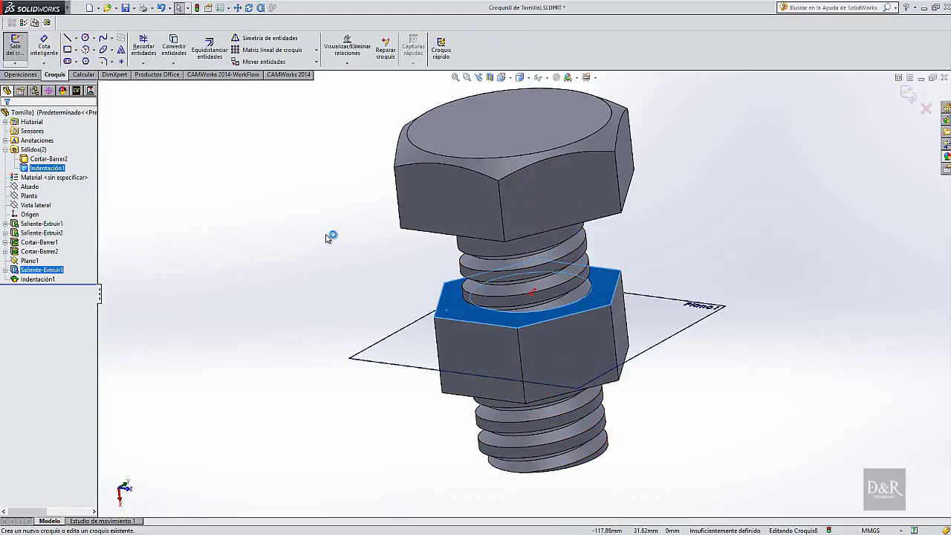
click(502, 78)
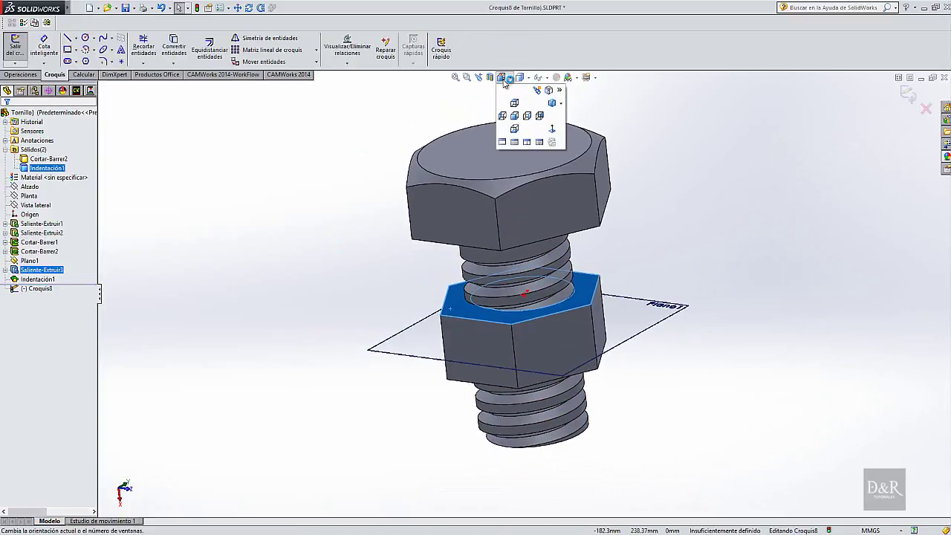
click(503, 115)
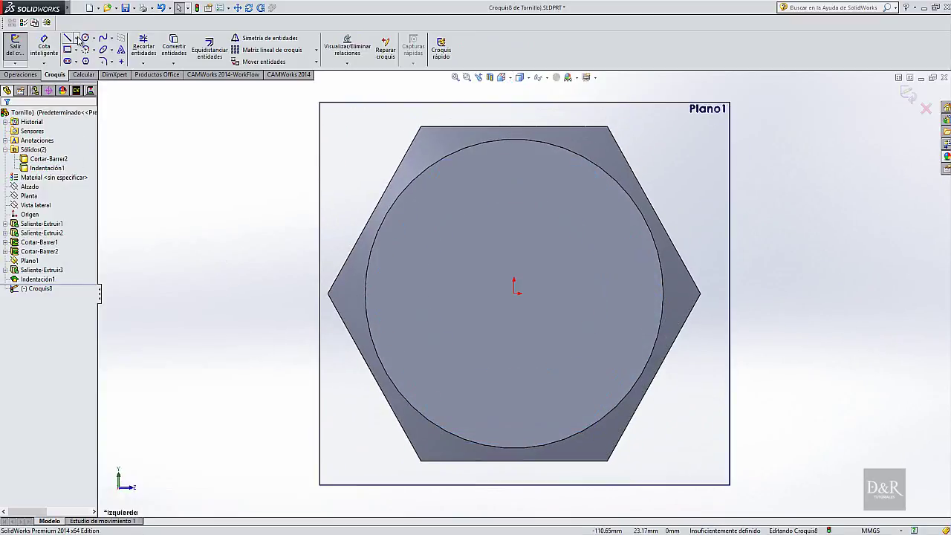
click(514, 293)
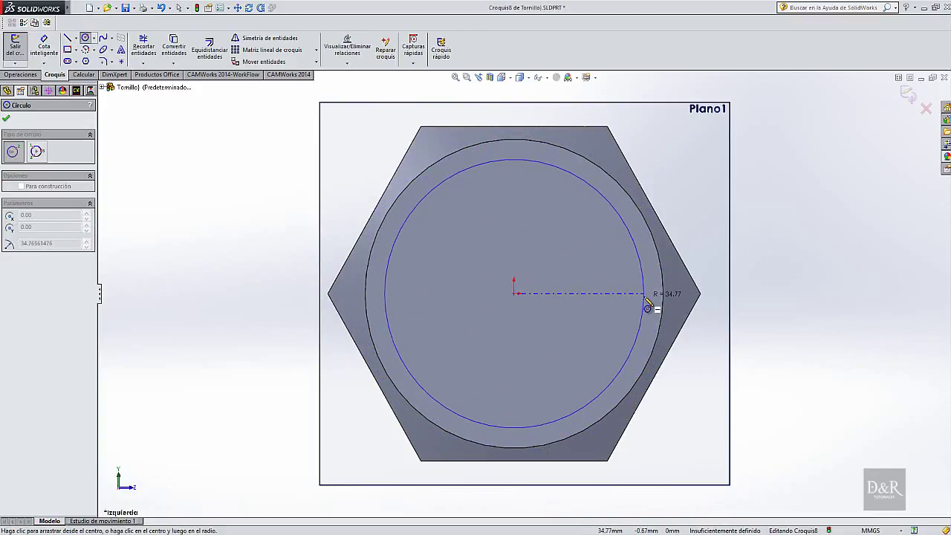
click(645, 296)
key(ctrl+7)
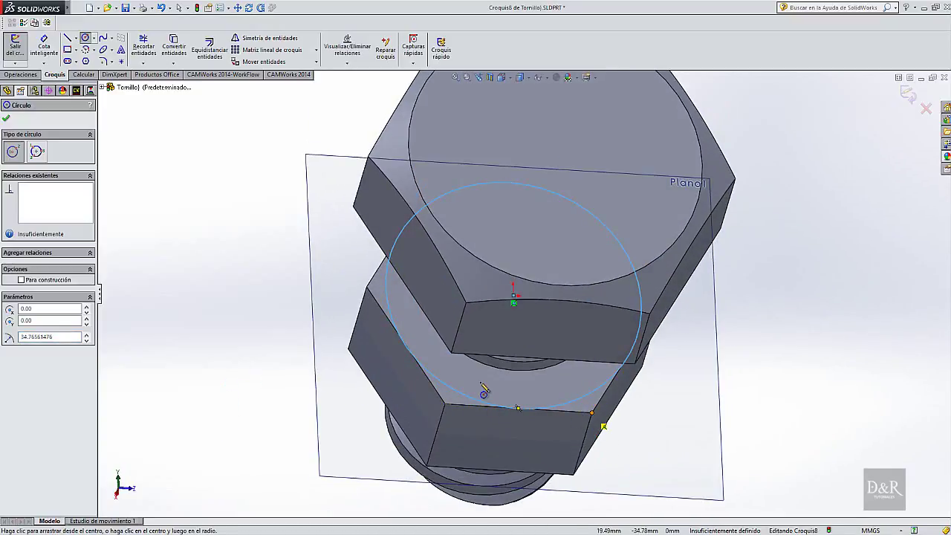
- Dimension the circle's diameter to 80 mm
click(43, 47)
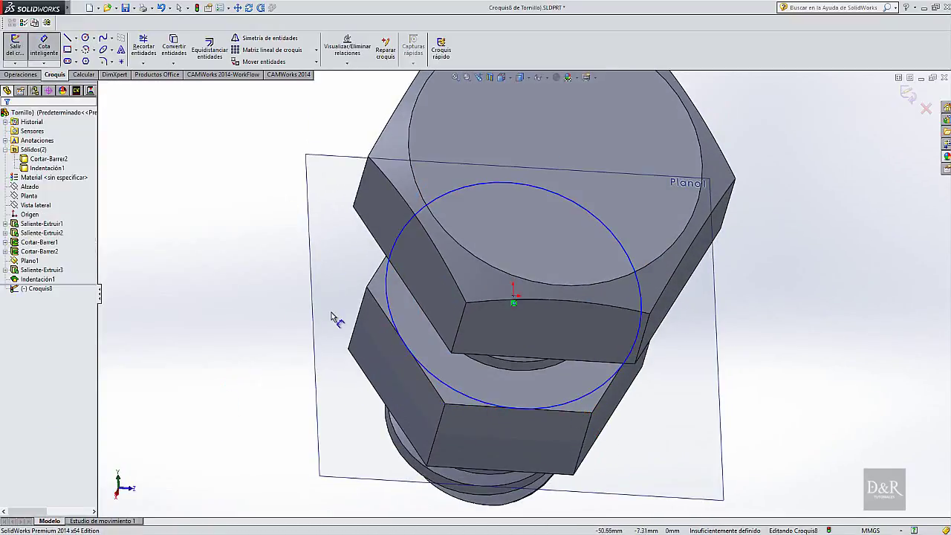
click(576, 406)
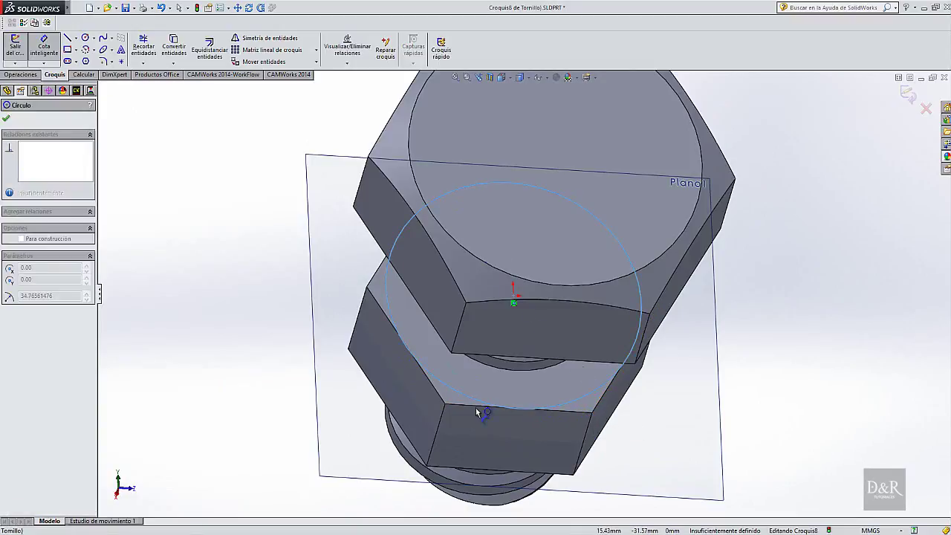
click(539, 462)
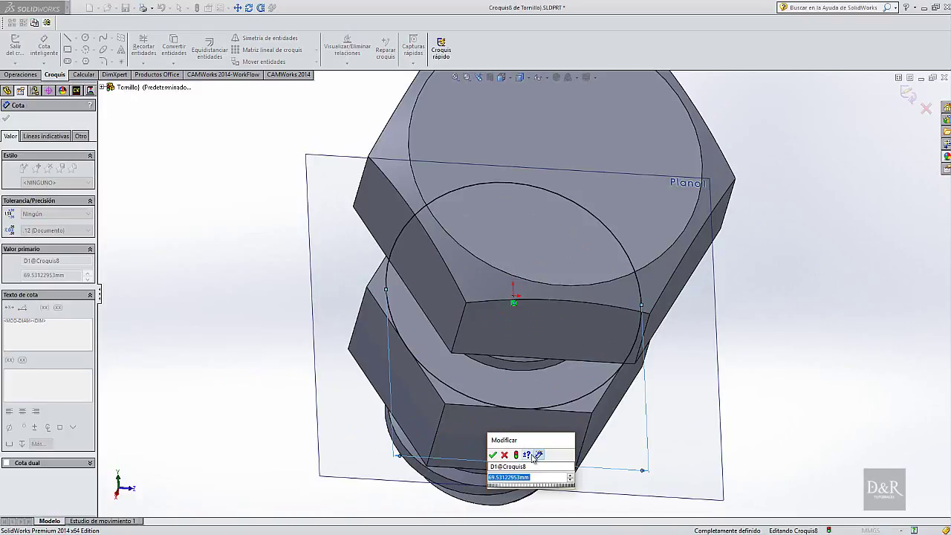
text(80)
key(Return)
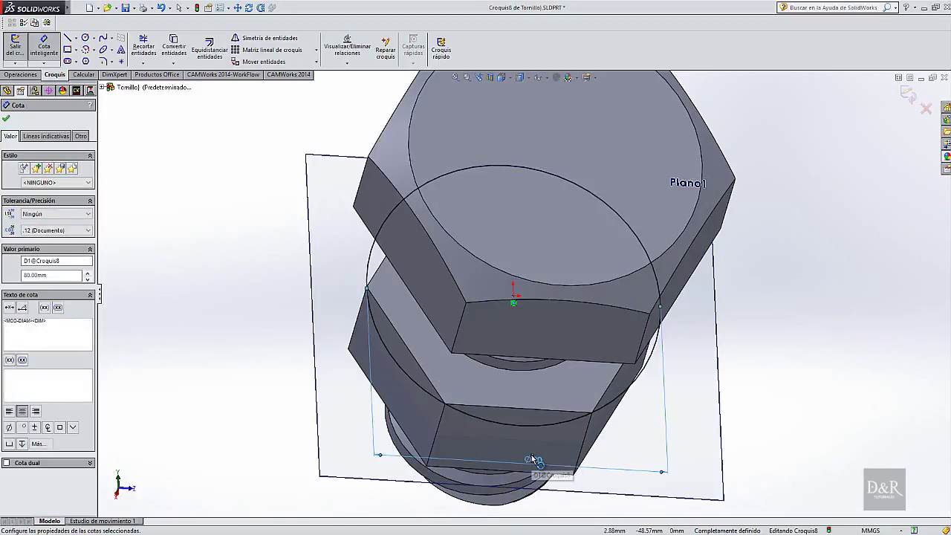
click(8, 120)
- Exit the circle sketch and start a new sketch on the Planta plane, viewed normal to it
click(6, 43)
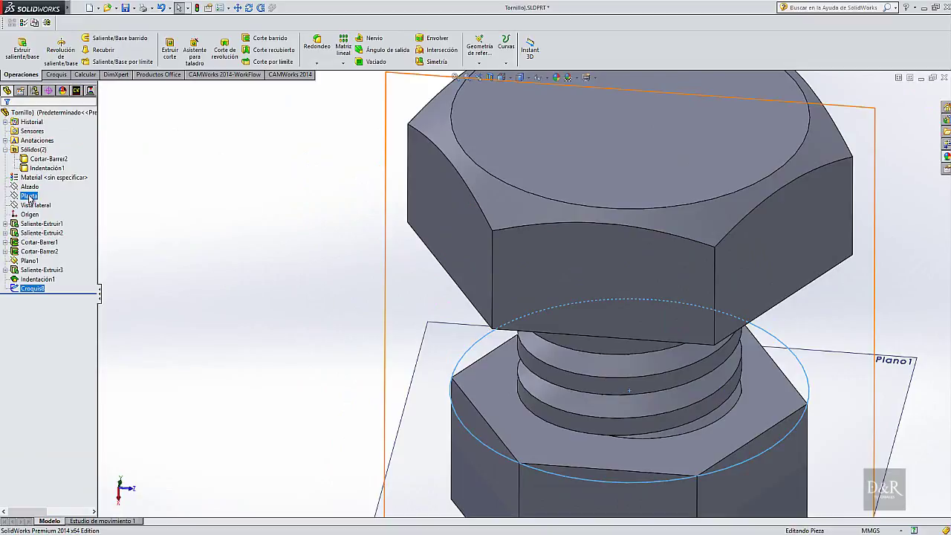
click(28, 196)
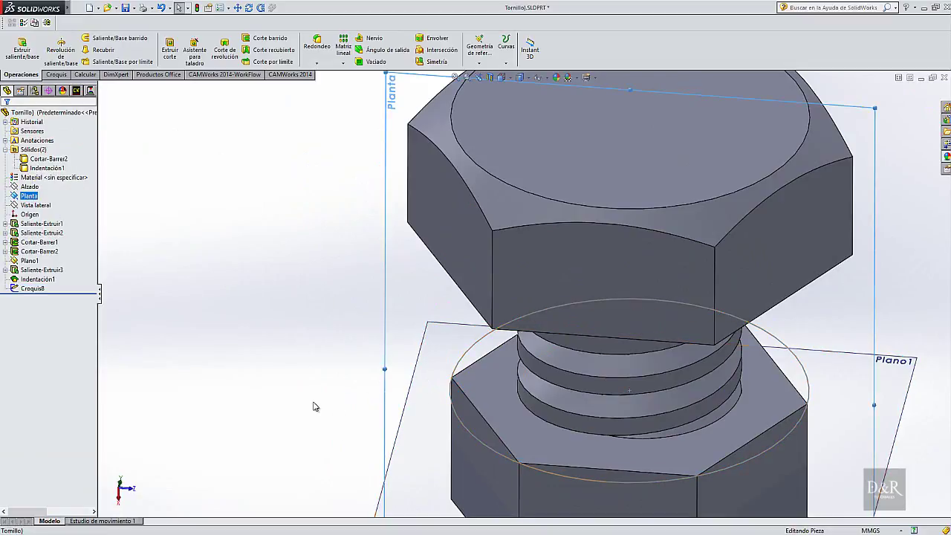
middle_drag(288, 321, 287, 395)
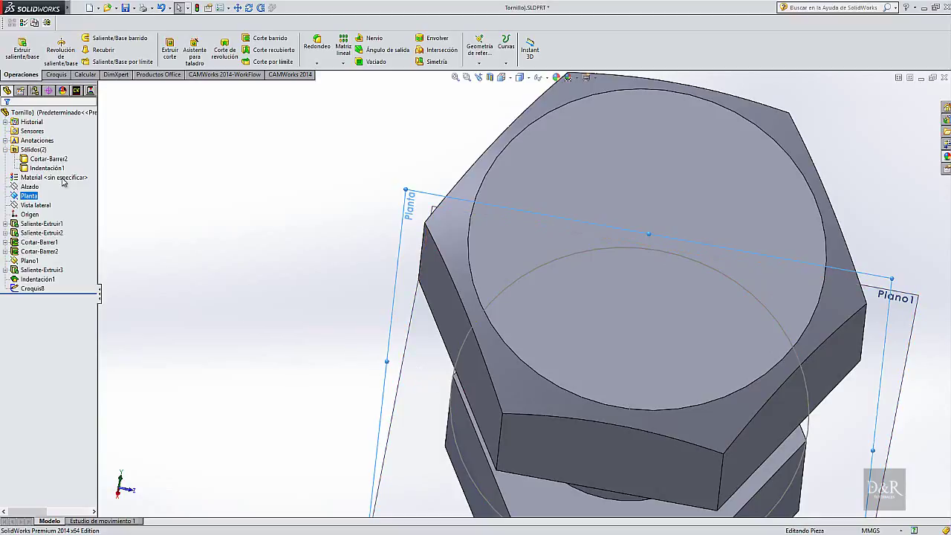
click(30, 196)
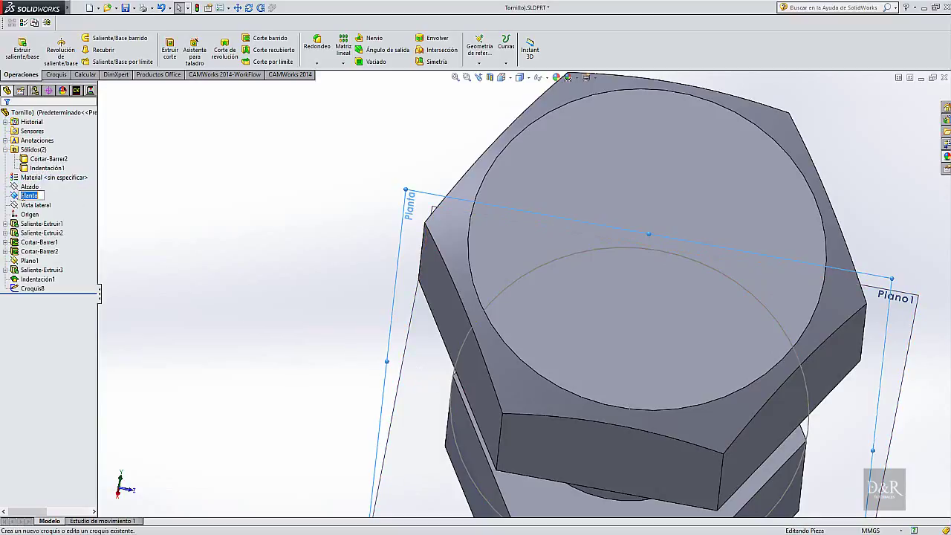
click(33, 181)
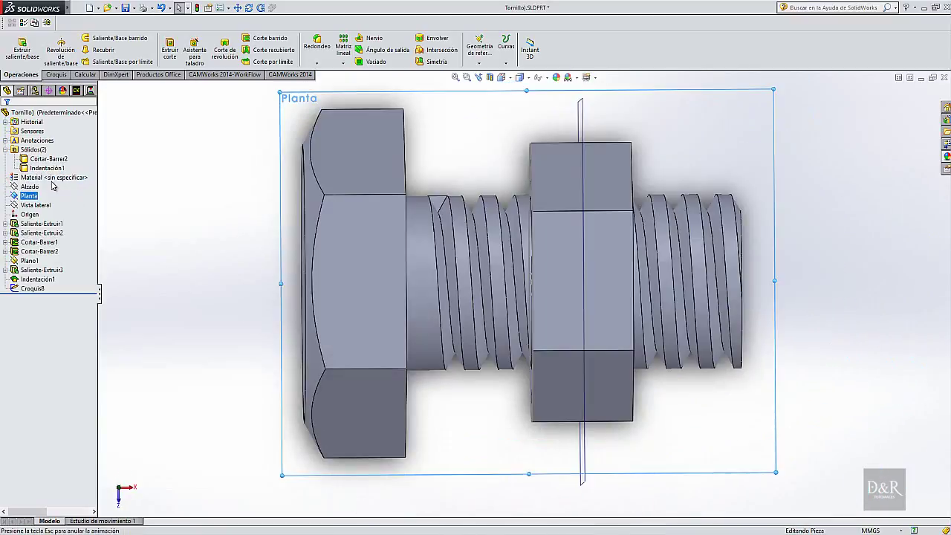
click(17, 196)
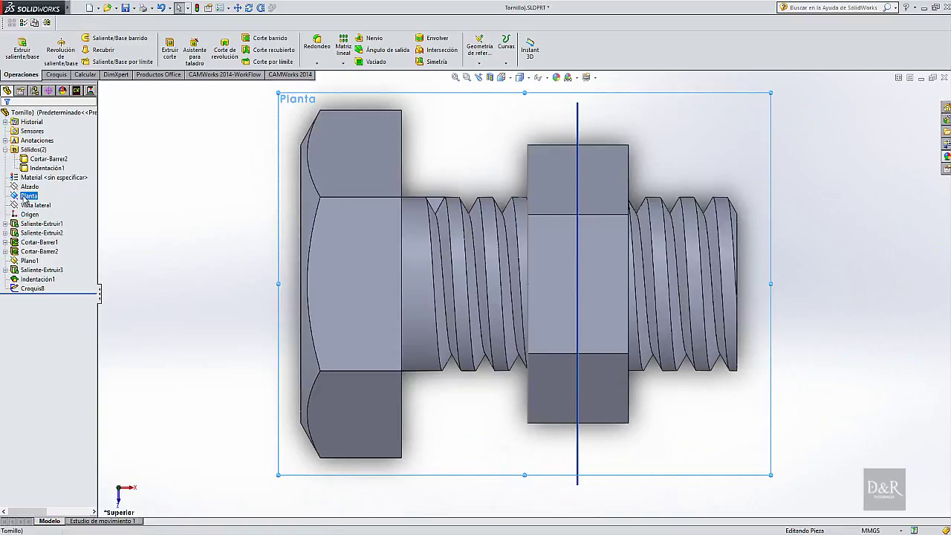
click(31, 183)
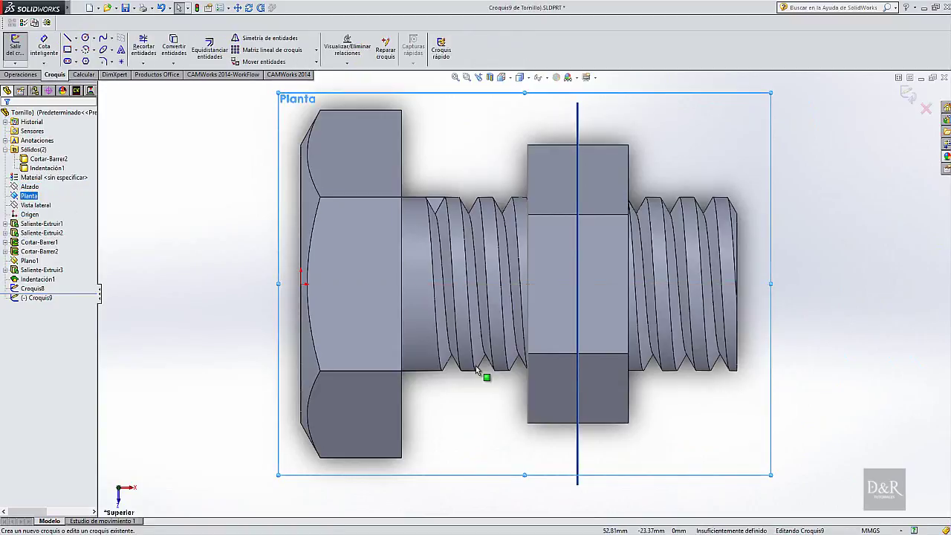
- Draw a three-sided polygon at the nut's lower corner, sized by its circumscribed circle
click(84, 61)
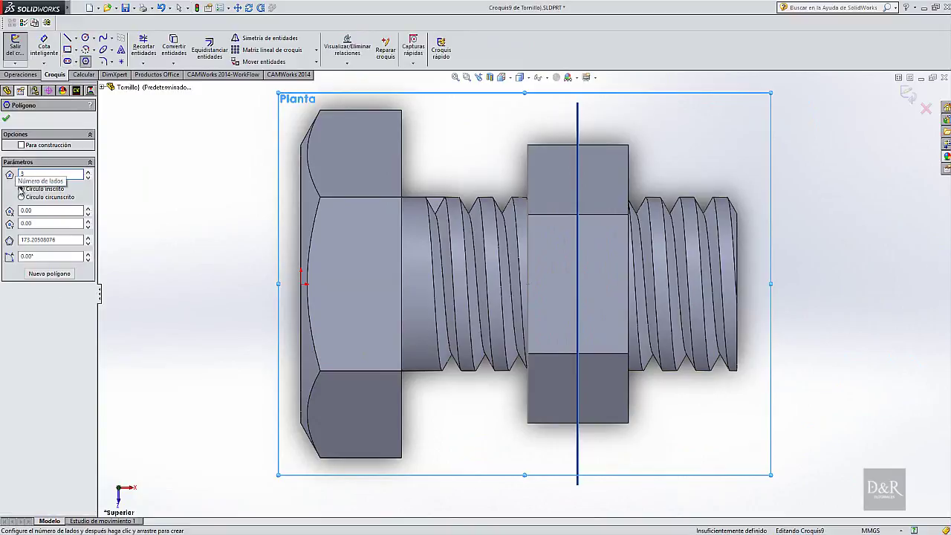
click(21, 197)
scroll(530, 418, down, 3)
scroll(532, 391, down, 2)
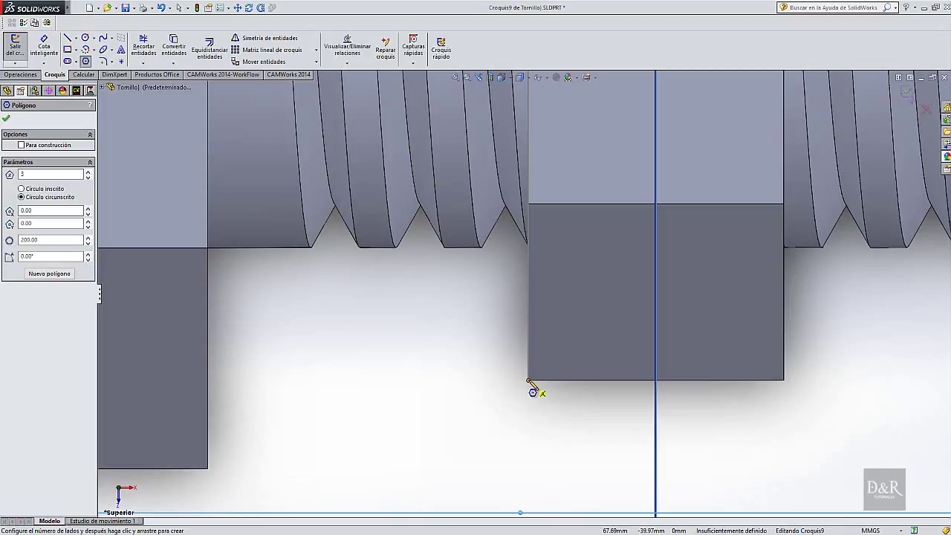
drag(528, 379, 531, 339)
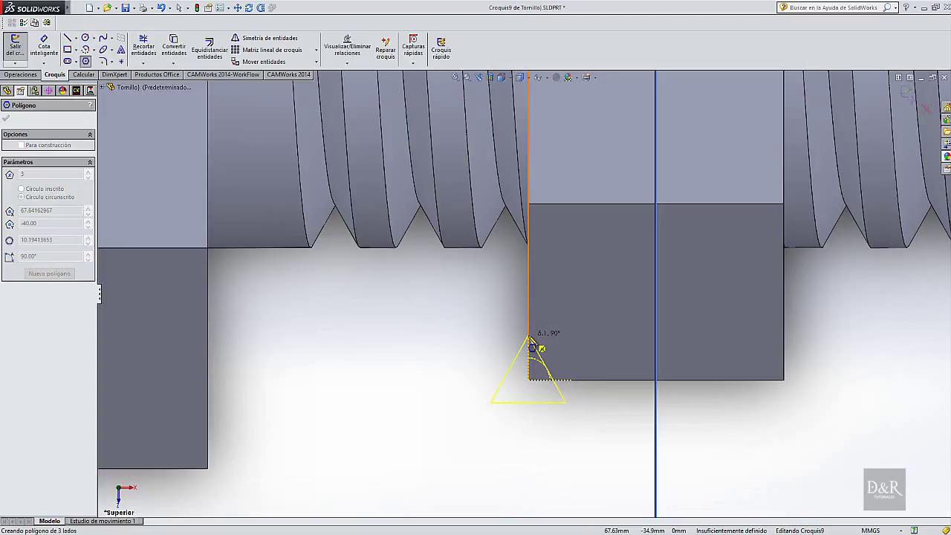
drag(530, 343, 529, 338)
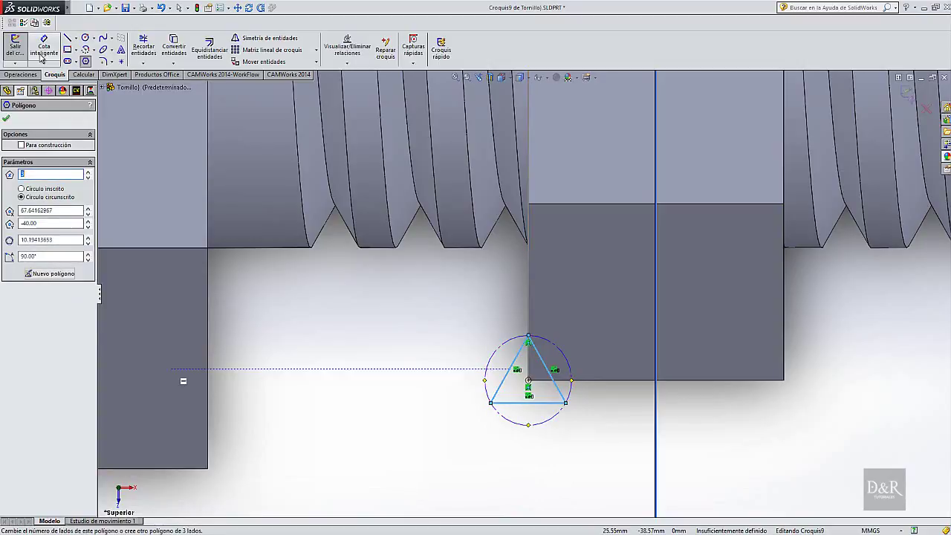
key(Escape)
- Dimension the triangle's circumscribed circle to Ø10 mm and exit the sketch
click(503, 416)
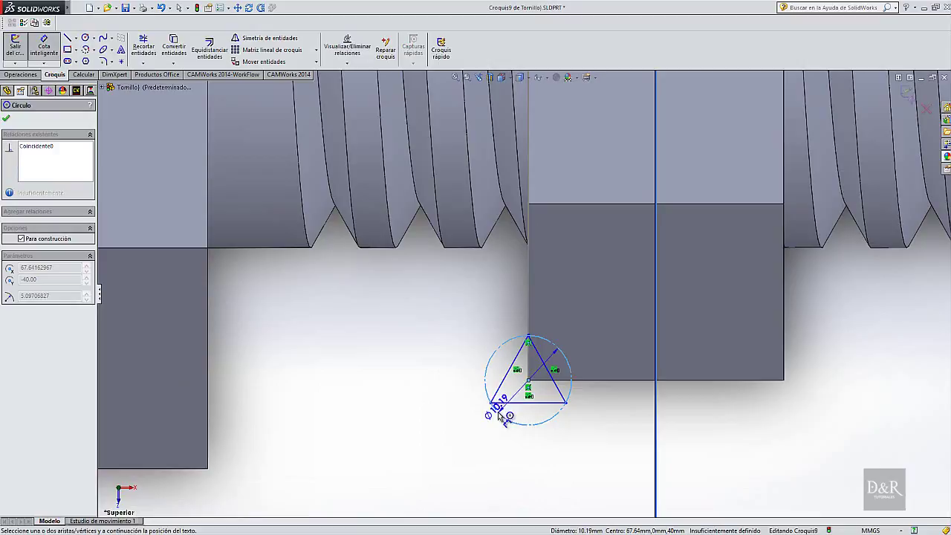
click(453, 432)
text(10)
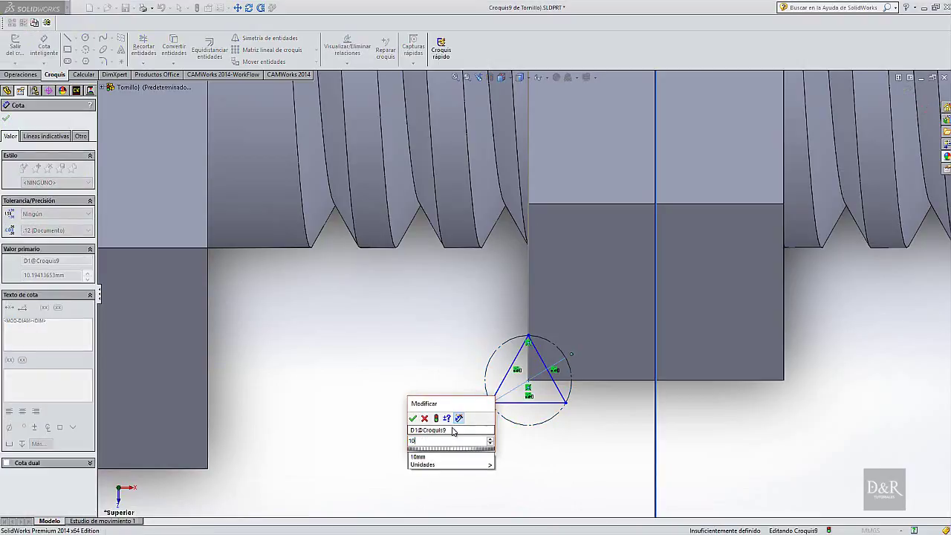
key(Return)
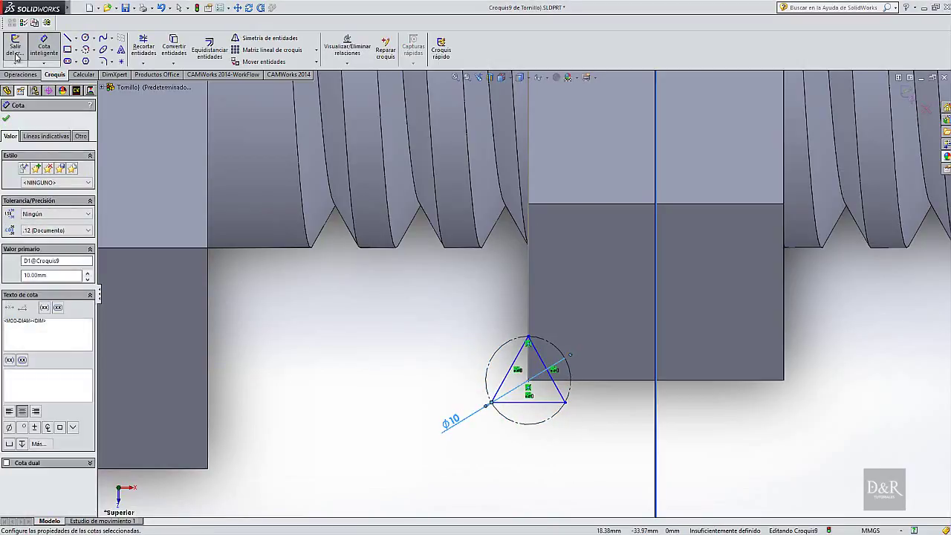
click(5, 119)
click(15, 46)
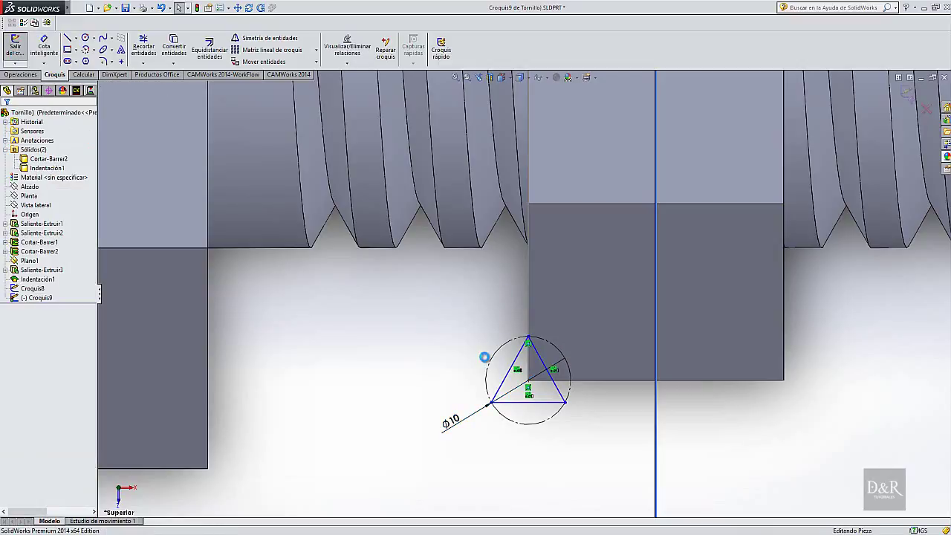
- Sweep-cut the triangle Croquis9 along circle Croquis8 to chamfer the nut's top edge
click(500, 78)
click(549, 104)
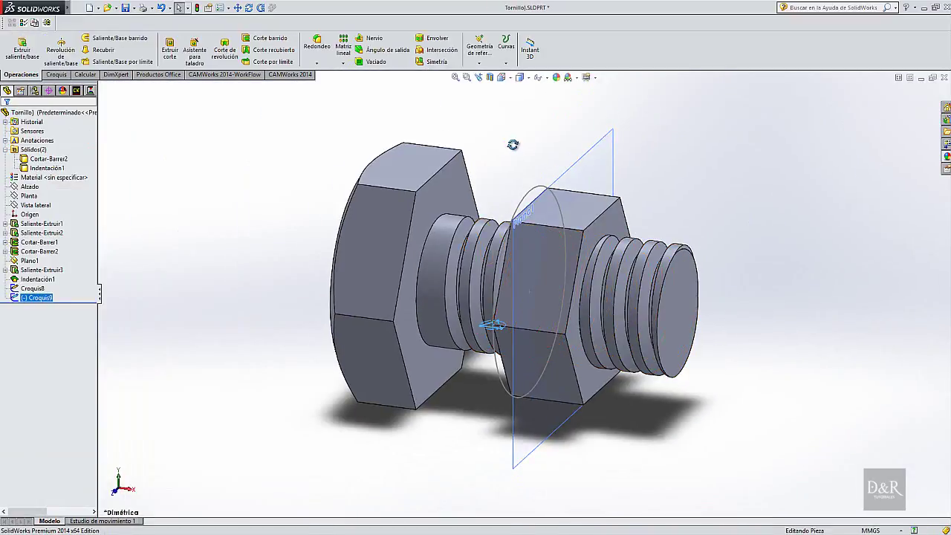
mouse_move(540, 321)
middle_down()
mouse_move(446, 469)
mouse_move(384, 127)
mouse_move(314, 355)
middle_up()
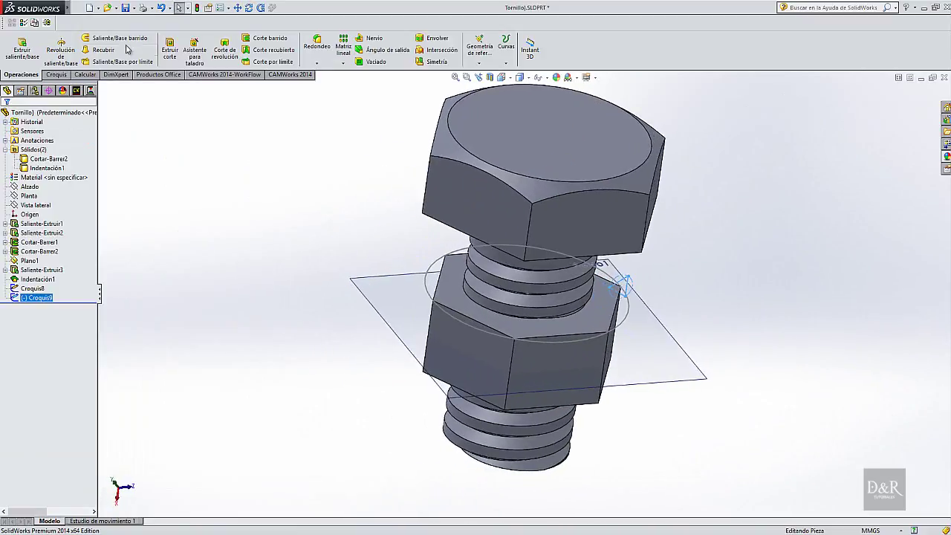
click(268, 41)
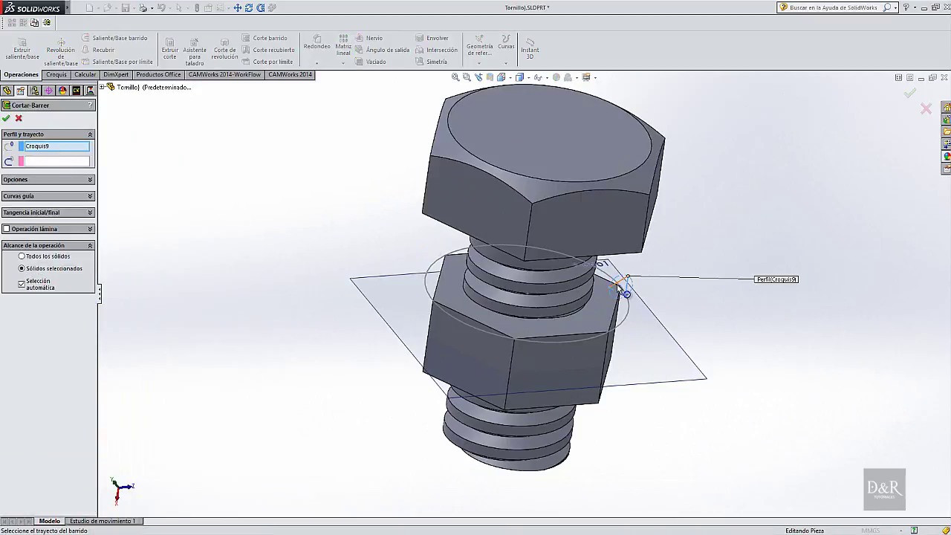
click(60, 164)
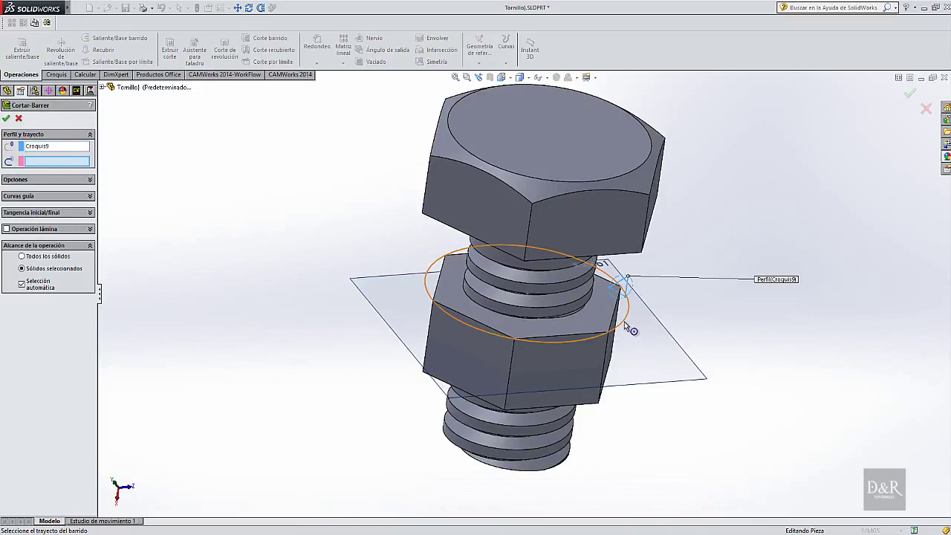
click(624, 323)
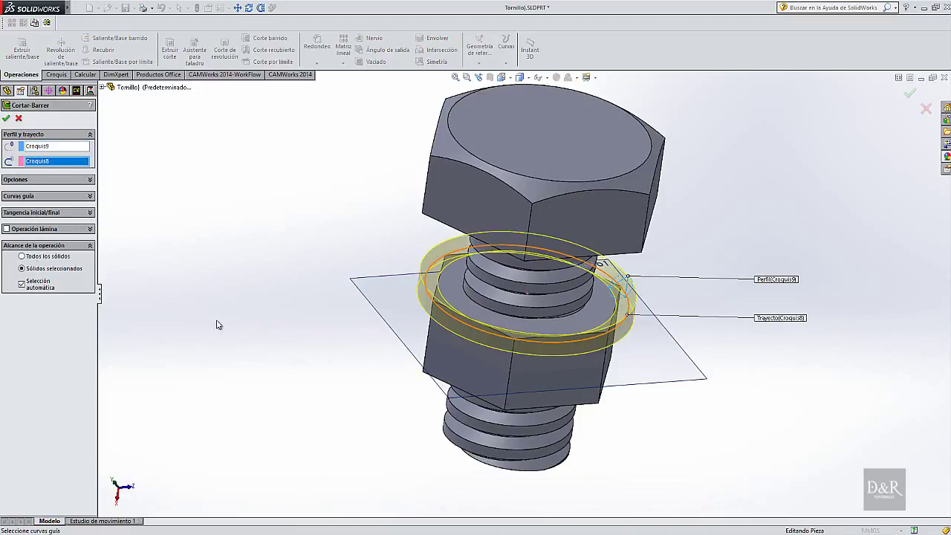
click(6, 119)
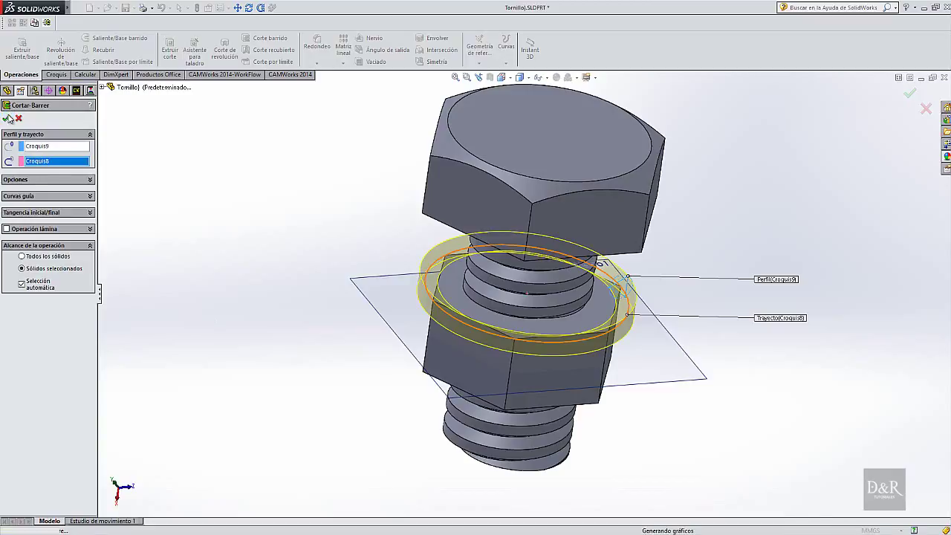
middle_drag(168, 228, 138, 245)
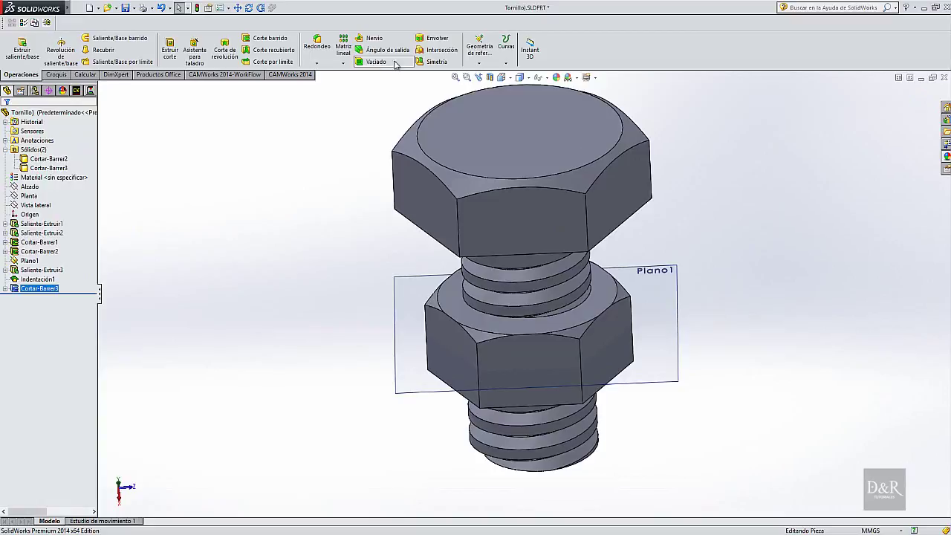
- Mirror Cortar-Barrer3 across Plano1 to give the nut's bottom edge the same chamfer
click(430, 61)
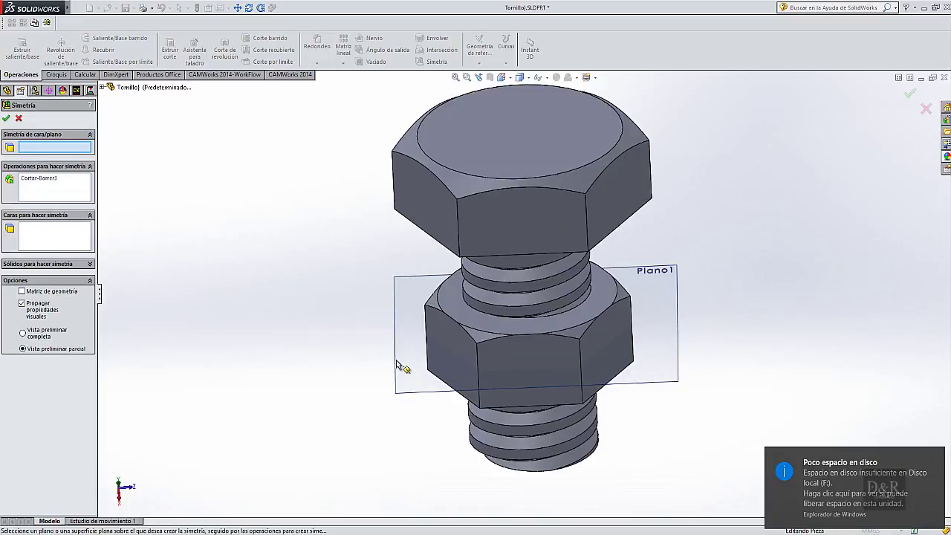
click(416, 379)
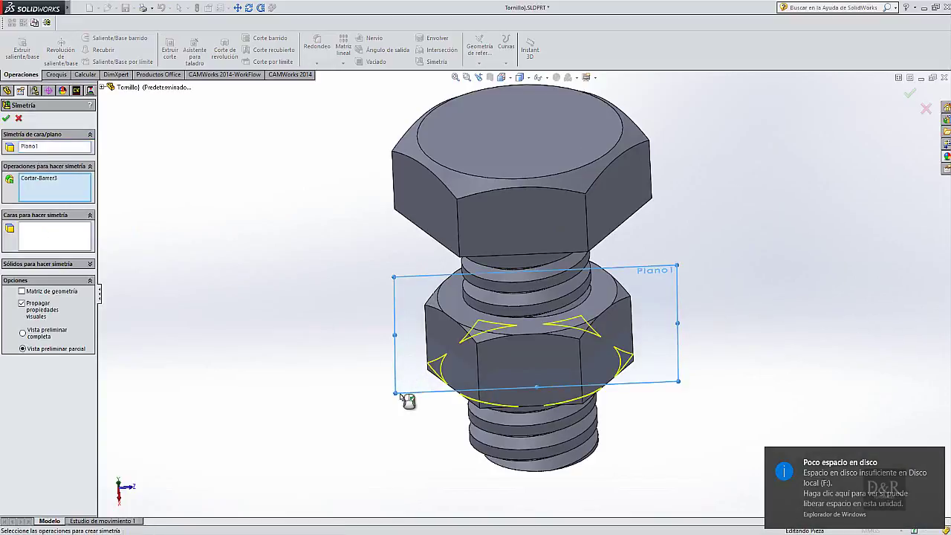
mouse_move(358, 440)
middle_down()
mouse_move(344, 347)
mouse_move(468, 387)
middle_up()
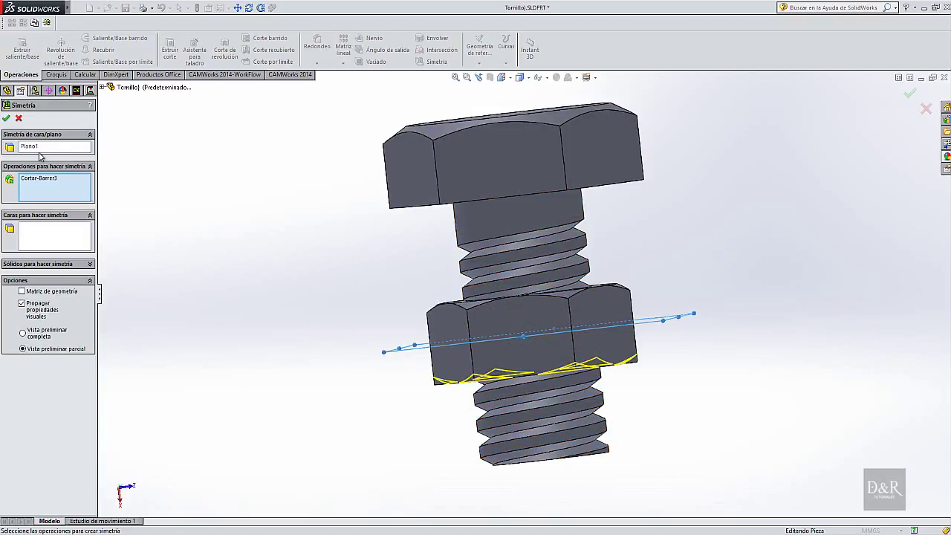
mouse_move(378, 374)
middle_down()
mouse_move(380, 396)
mouse_move(457, 384)
middle_up()
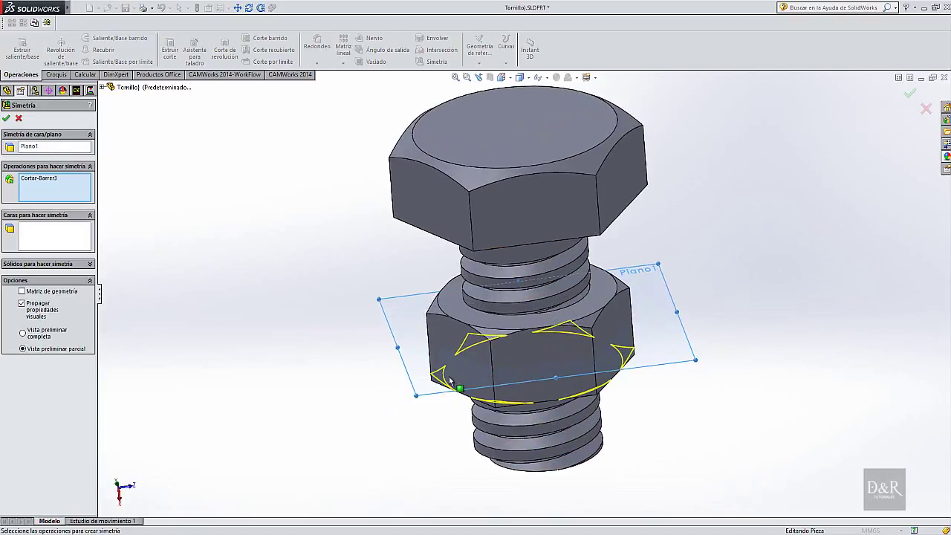
click(65, 180)
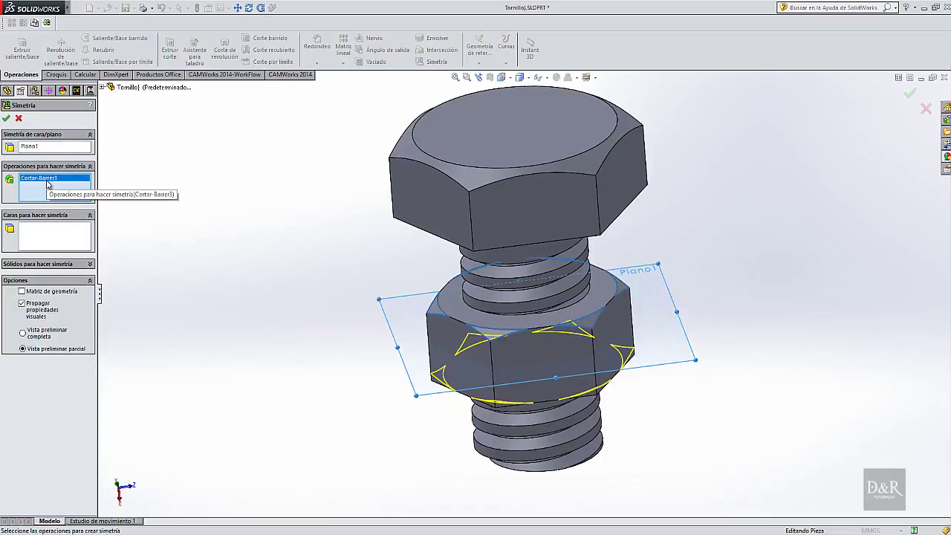
key(Delete)
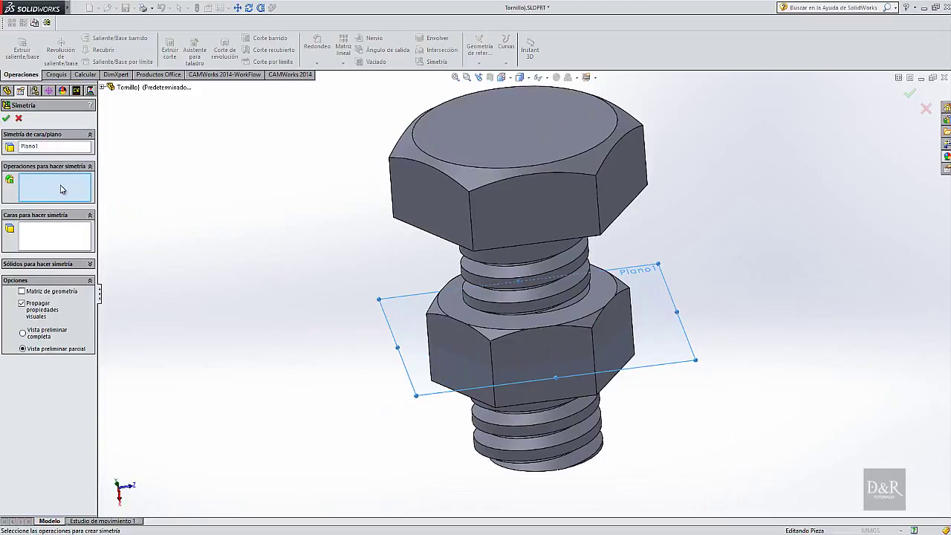
click(492, 334)
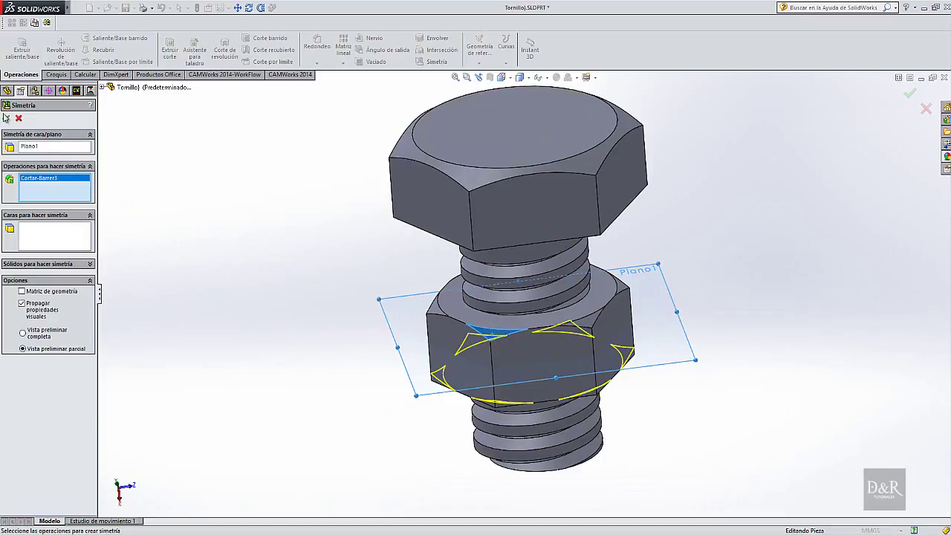
key(Return)
mouse_move(748, 270)
middle_down()
mouse_move(685, 235)
mouse_move(664, 183)
mouse_move(691, 261)
mouse_move(148, 194)
middle_up()
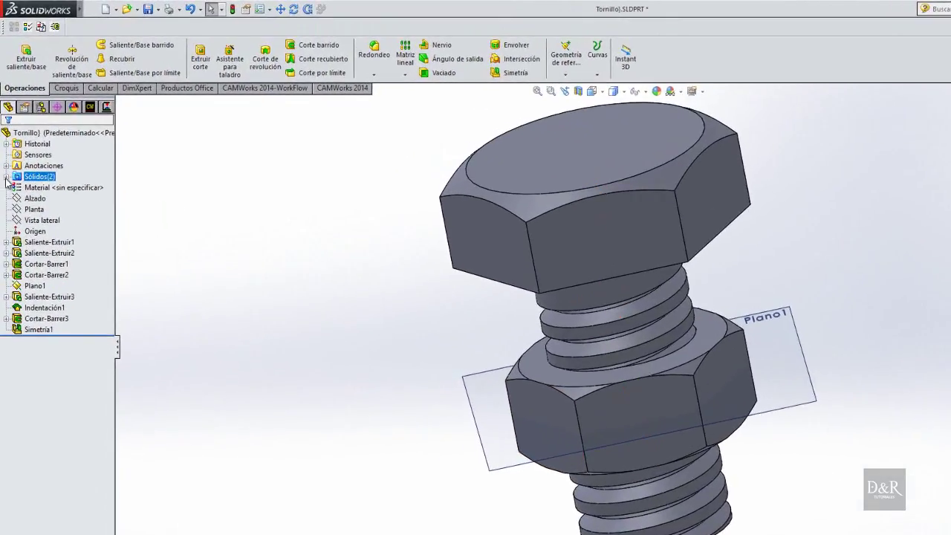
- Insert the mirrored nut body from Sólidos into a new part named TUERCA 2
click(5, 177)
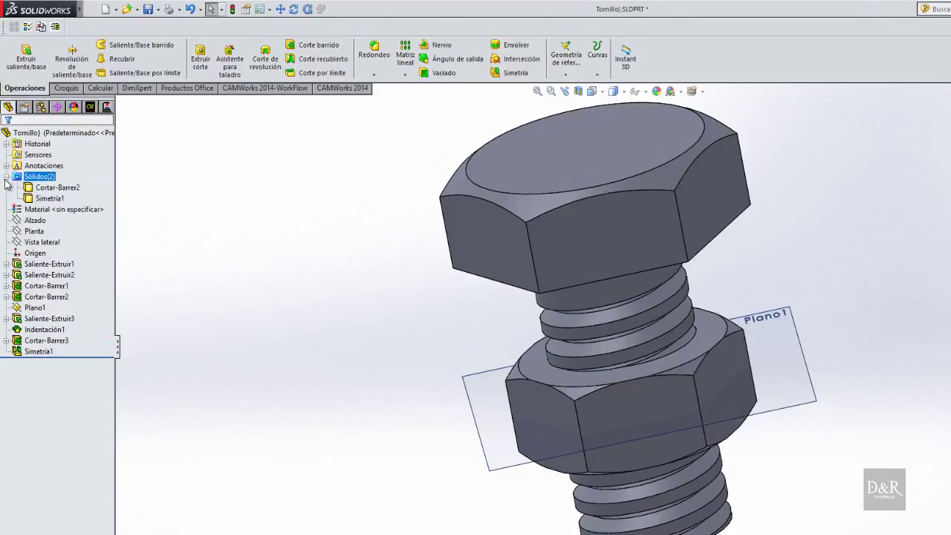
click(42, 189)
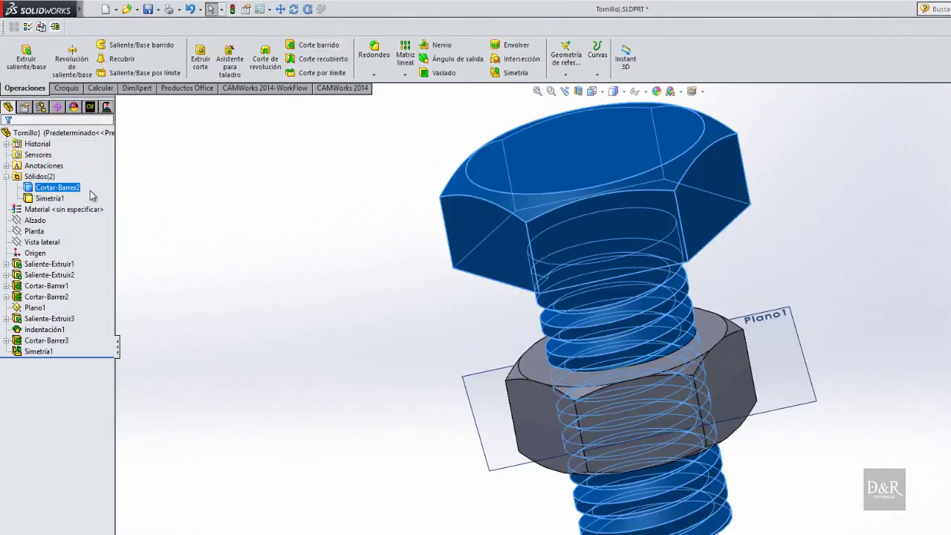
click(52, 199)
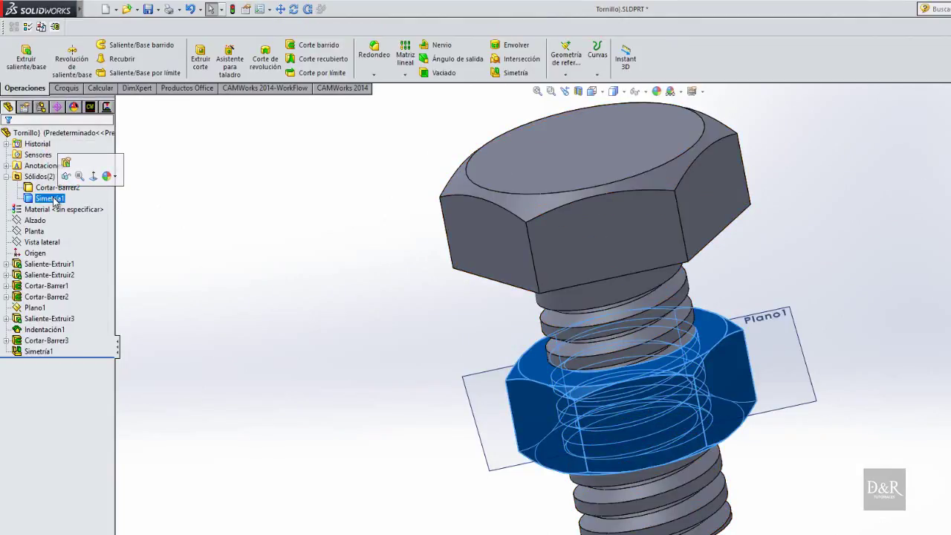
right_click(54, 202)
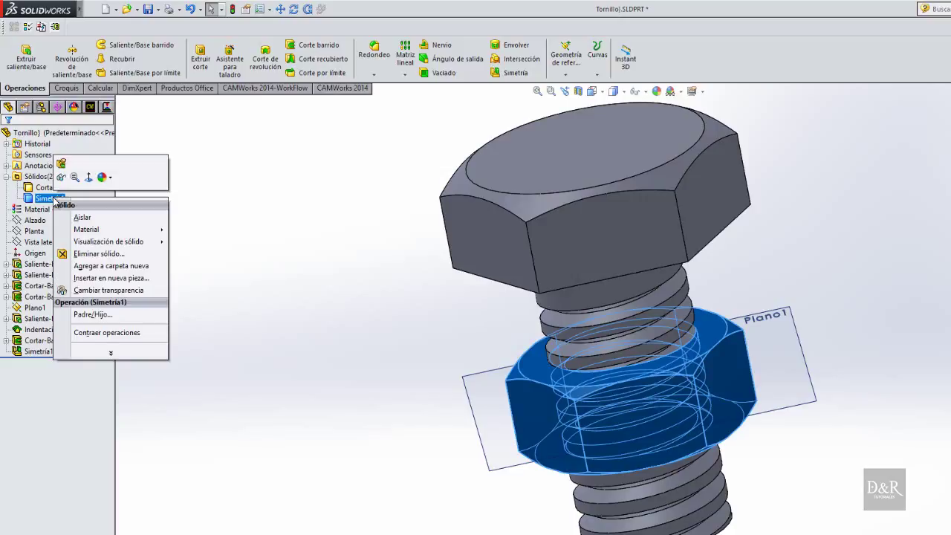
click(111, 278)
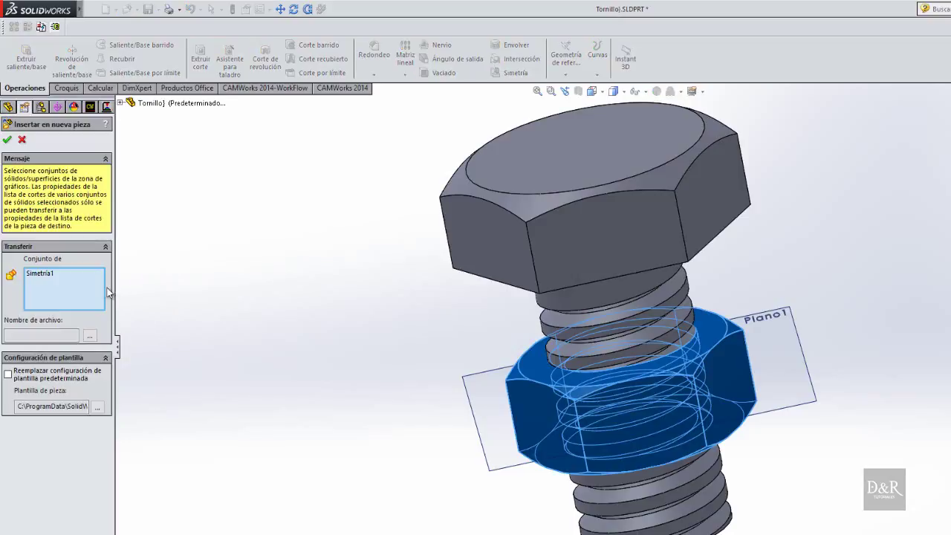
click(89, 335)
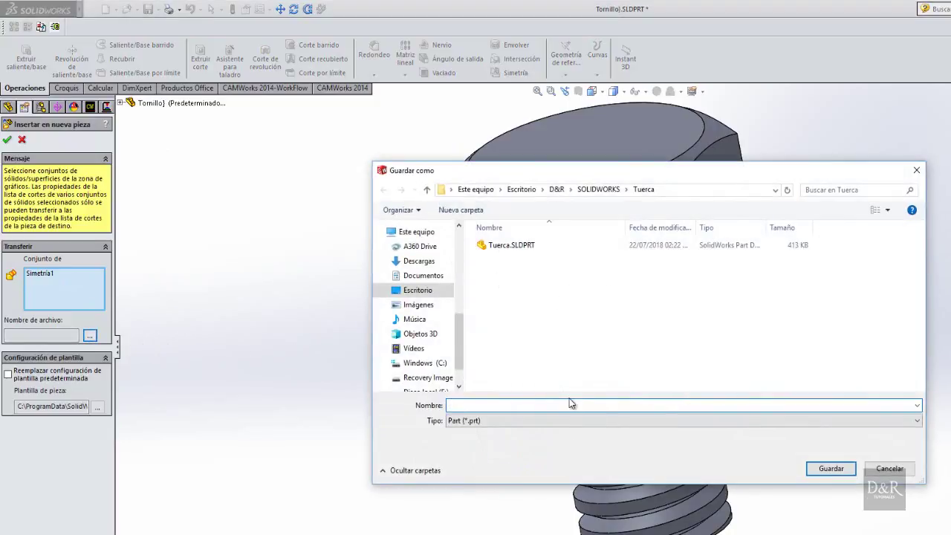
text(TUE)
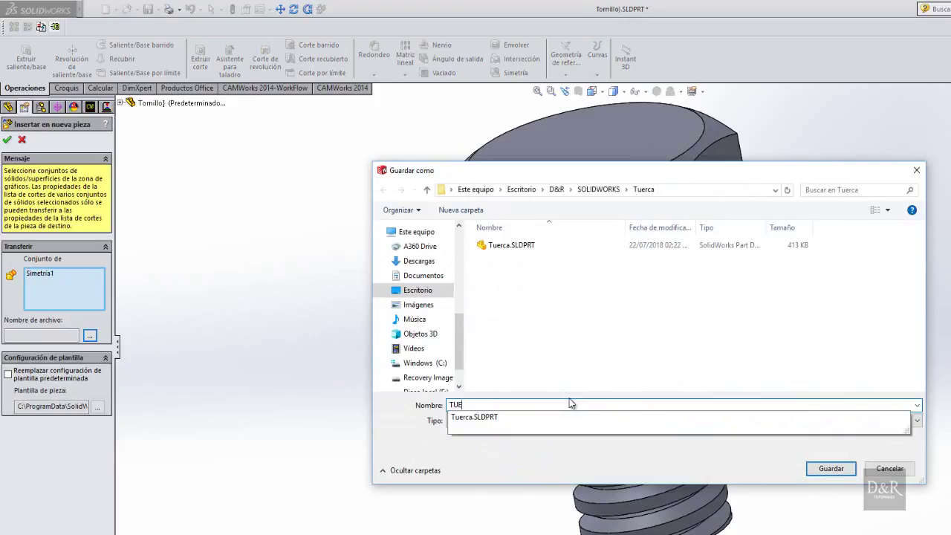
text(RCA)
text( 3)
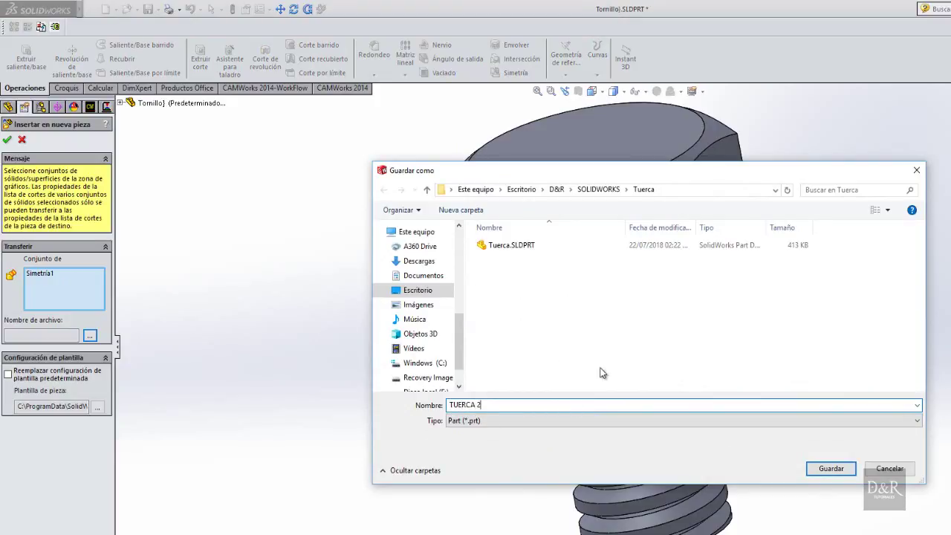
click(832, 468)
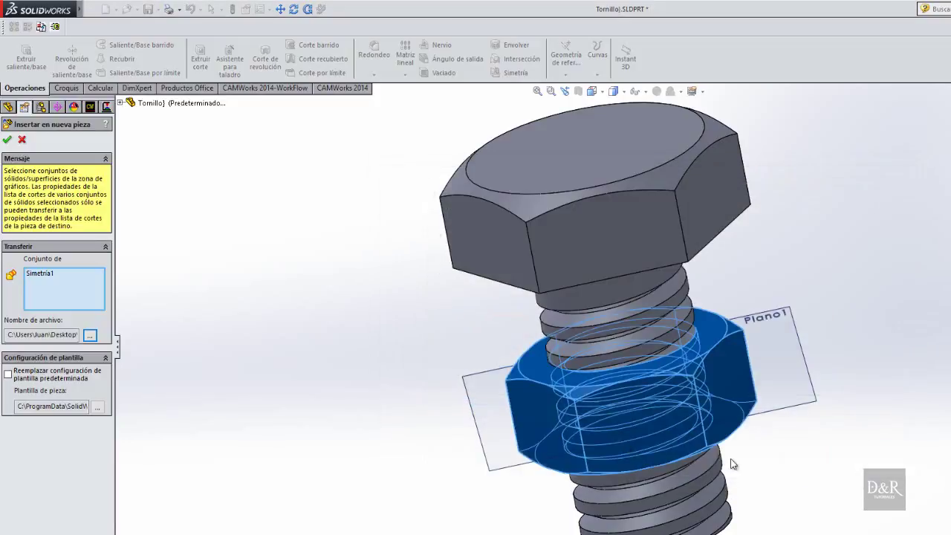
click(8, 140)
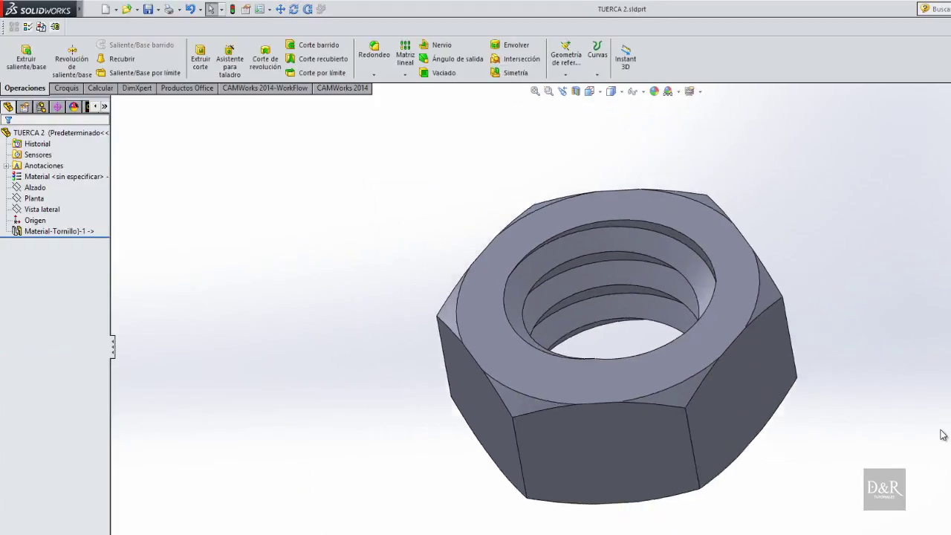
mouse_move(350, 411)
middle_down()
mouse_move(217, 456)
mouse_move(701, 442)
mouse_move(742, 378)
mouse_move(764, 272)
mouse_move(608, 495)
mouse_move(751, 336)
middle_up()
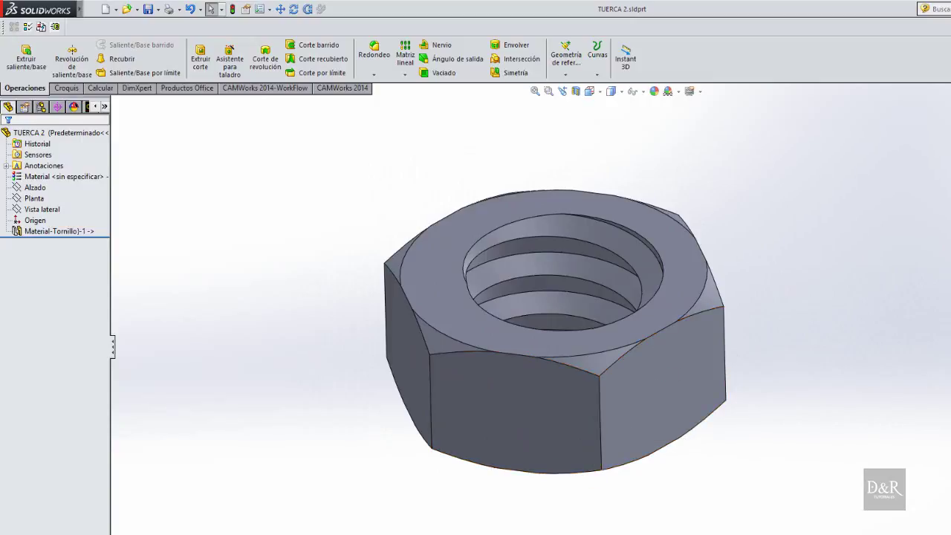
mouse_move(771, 446)
middle_down()
mouse_move(683, 382)
mouse_move(339, 378)
middle_up()
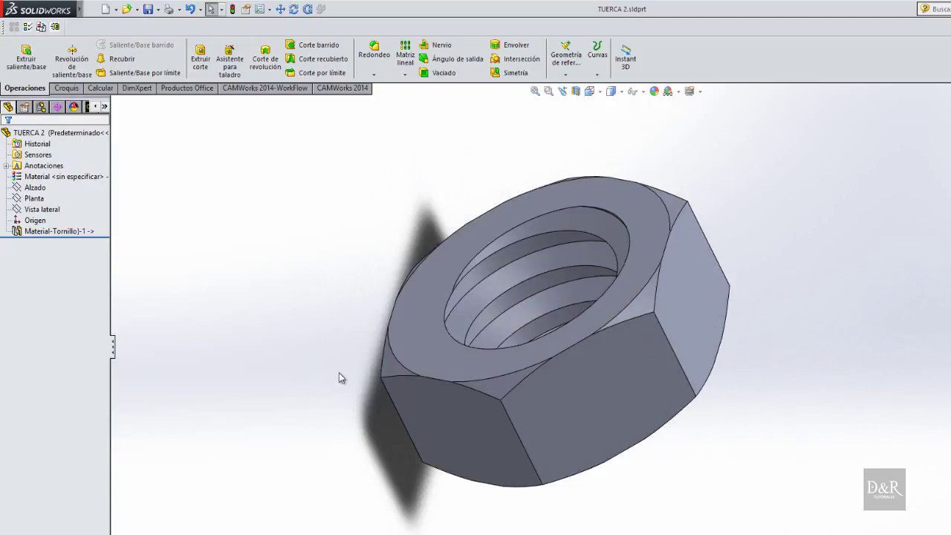